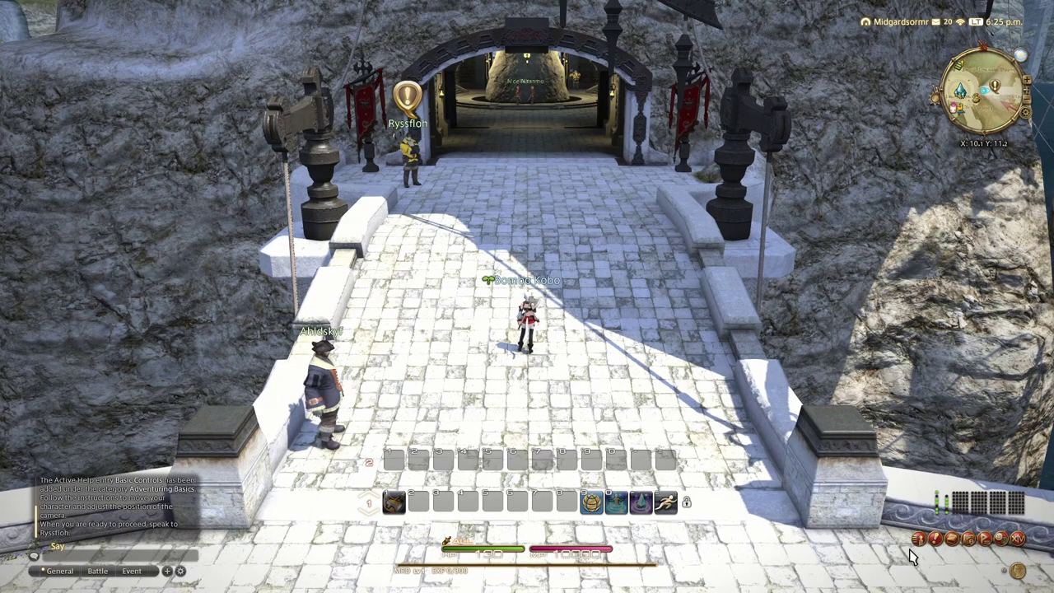
Open the Character Configuration window.
left_click(1019, 540)
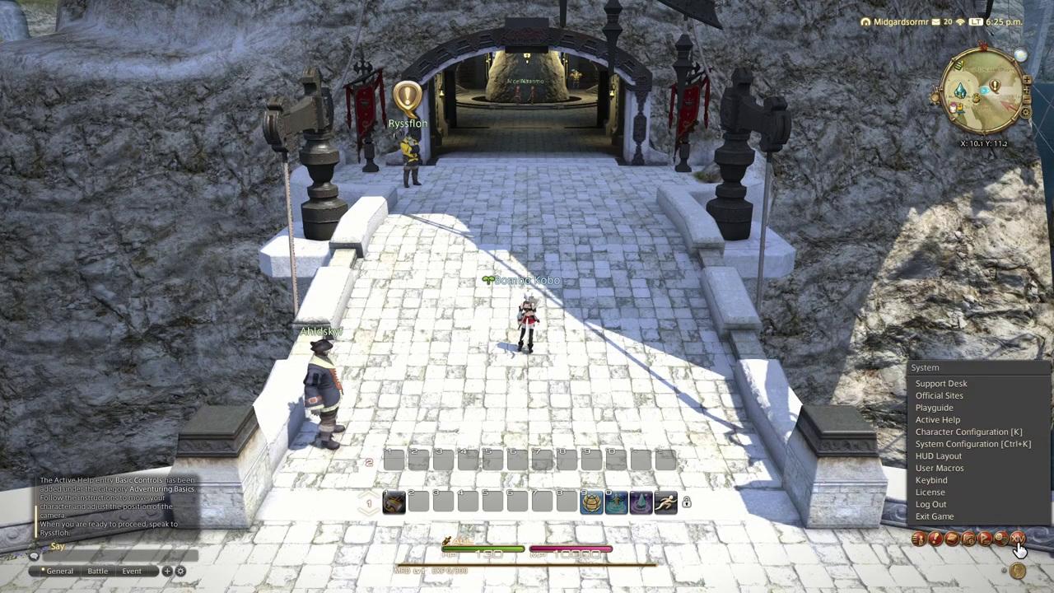
left_click(1017, 433)
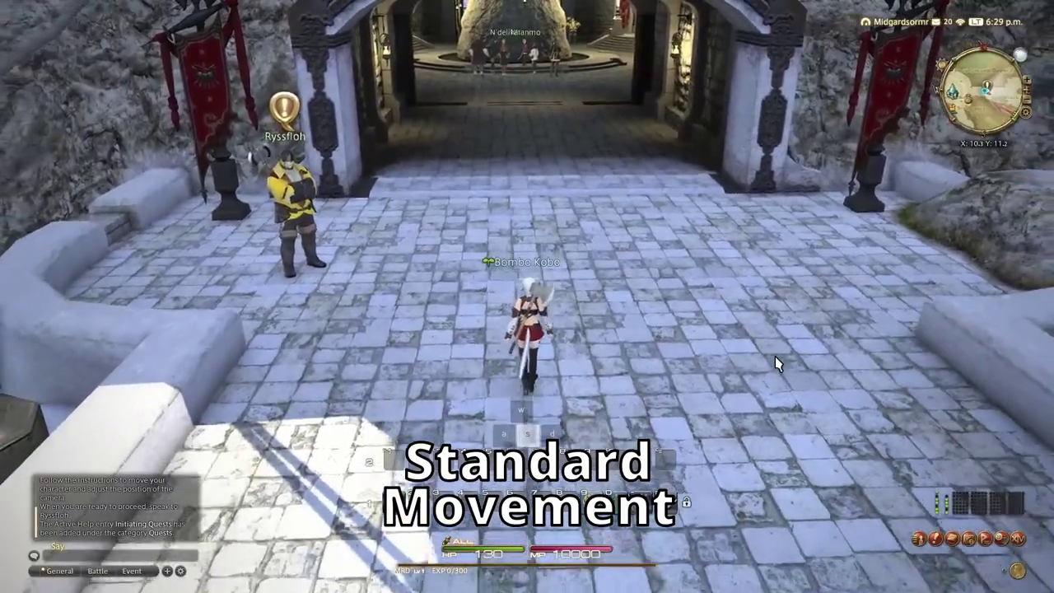
Run the character around the stone bridge to try out Standard Type movement.
key("w")
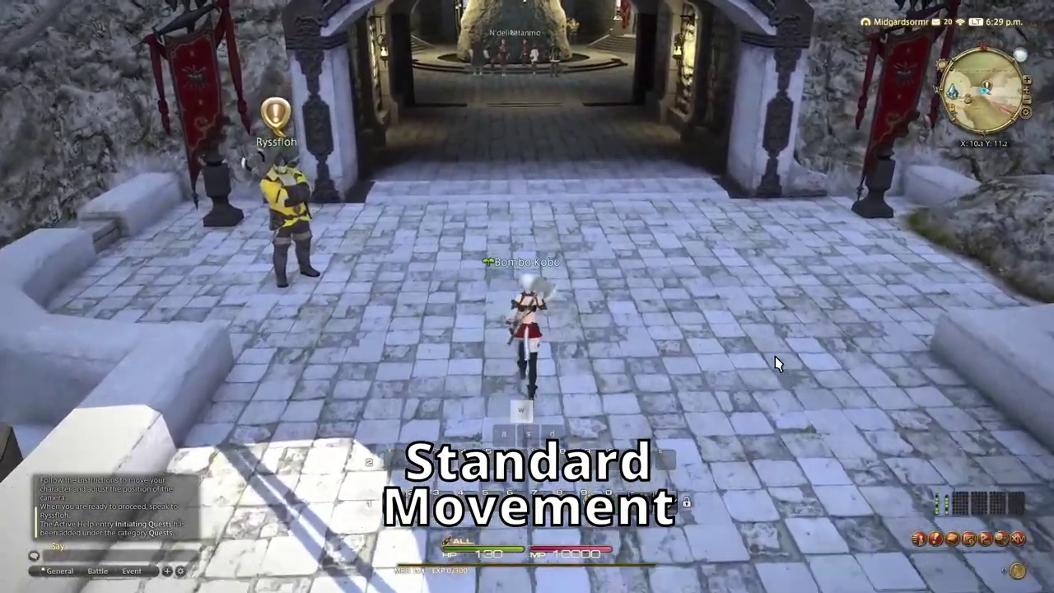
key("d")
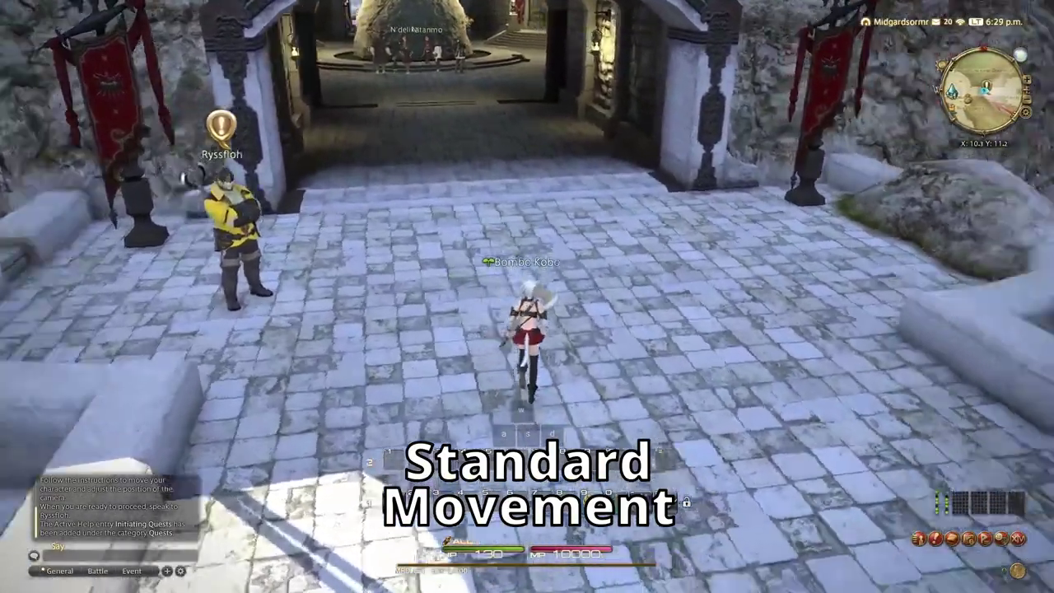
key("d")
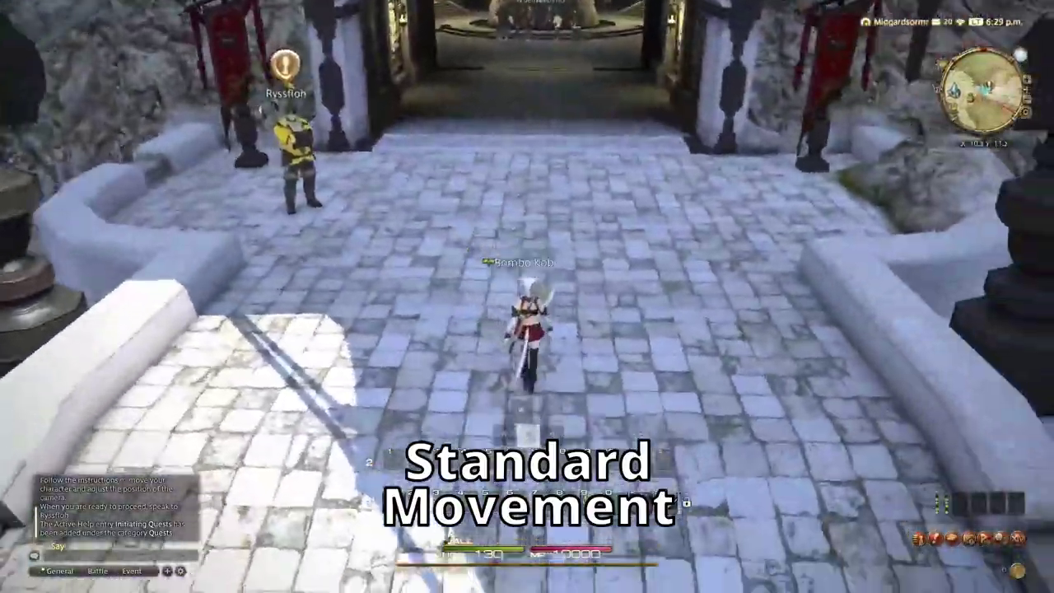
key("d")
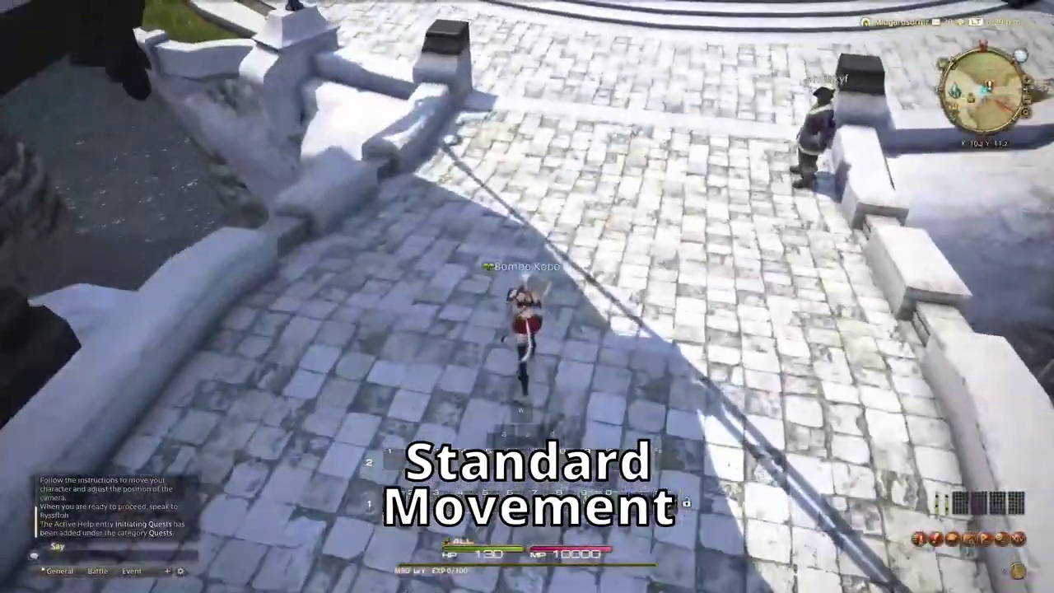
key("d")
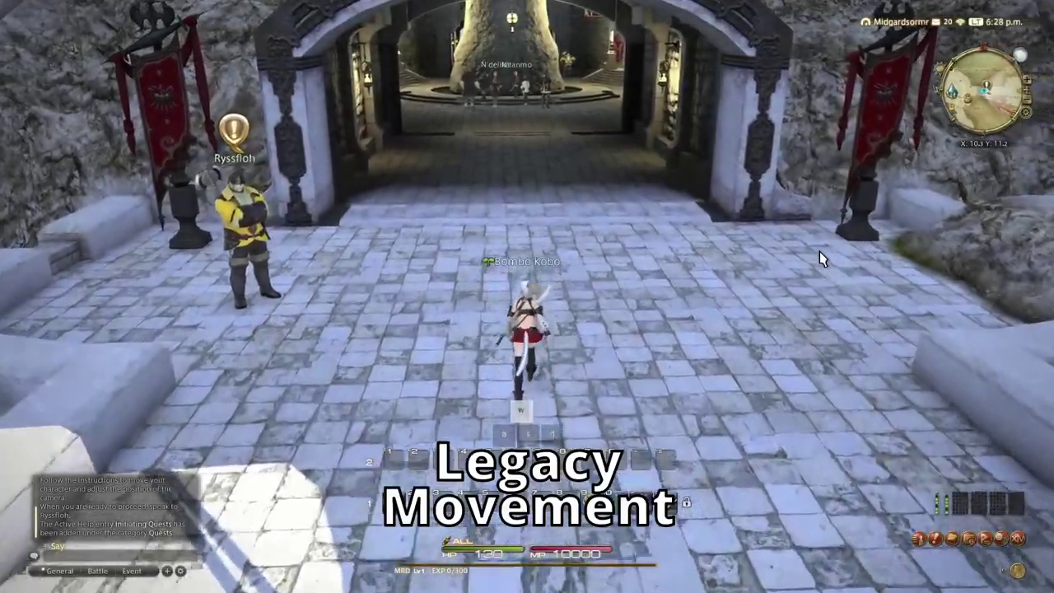
Run the character forward and sideways on the stone bridge to try out Legacy Type movement.
key("w")
key("a")
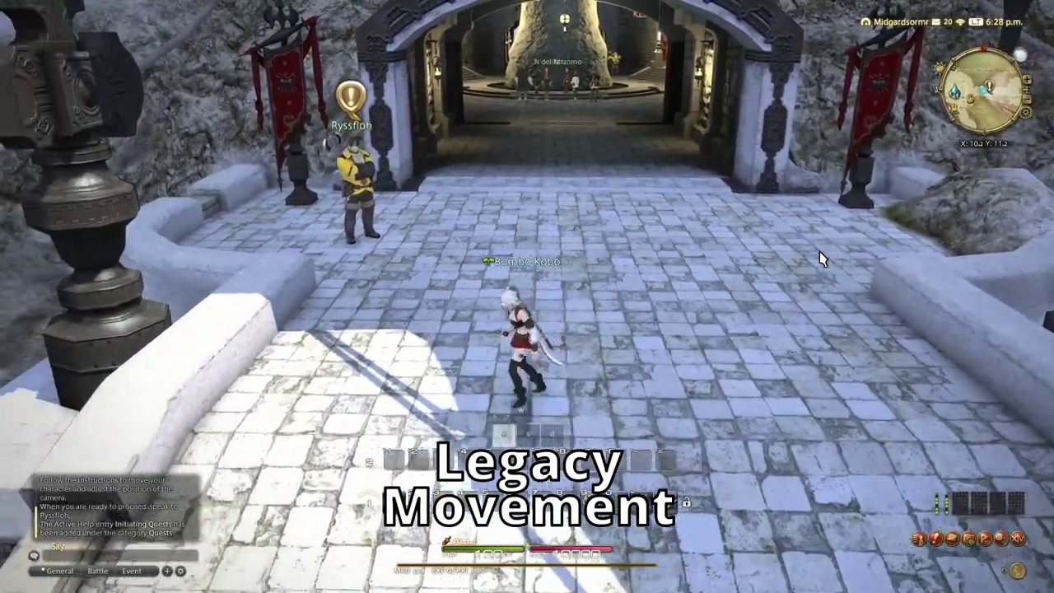
key("a")
key("w")
key("d")
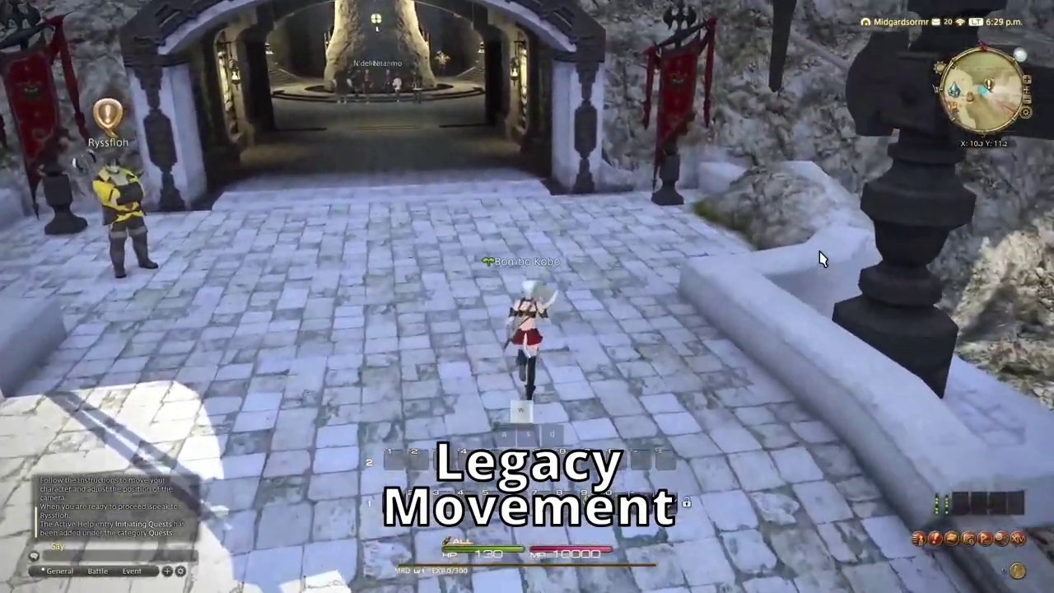
key("a")
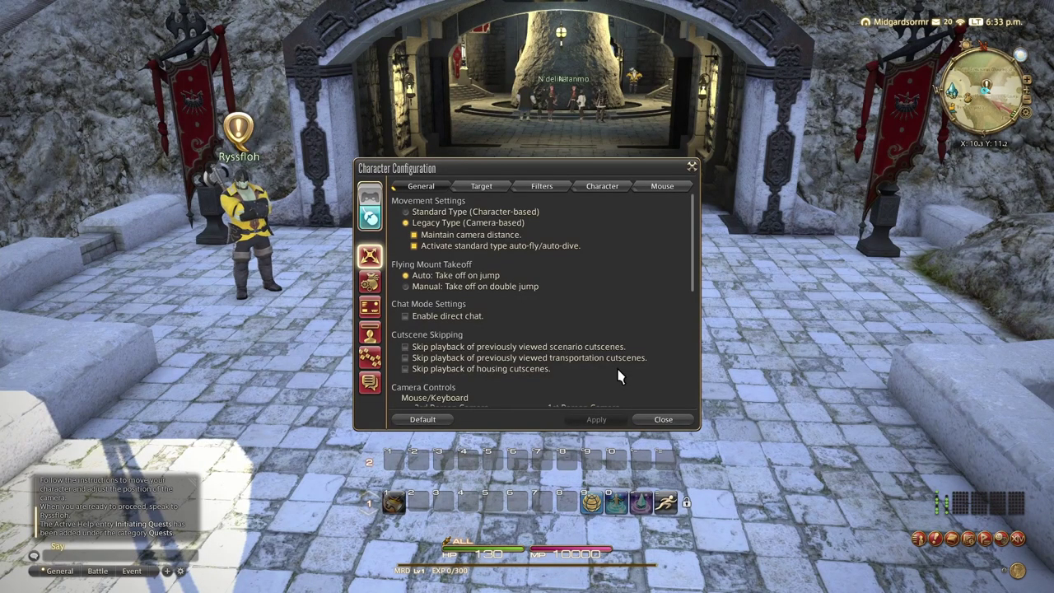
Enable skipping of previously viewed scenario, previously viewed transportation and housing cutscenes, and apply the changes.
left_click(404, 347)
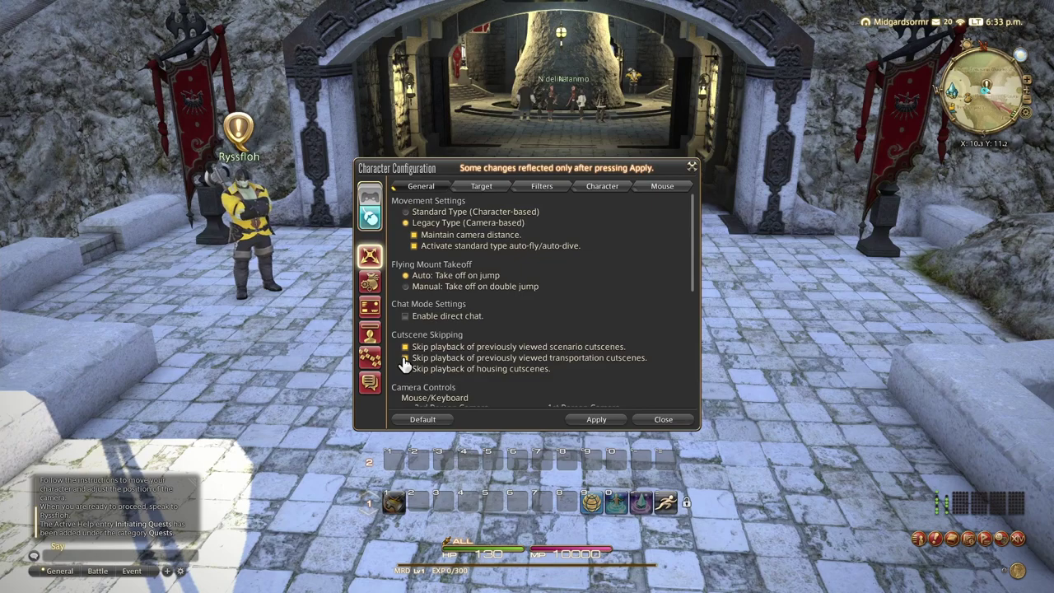
left_click(404, 358)
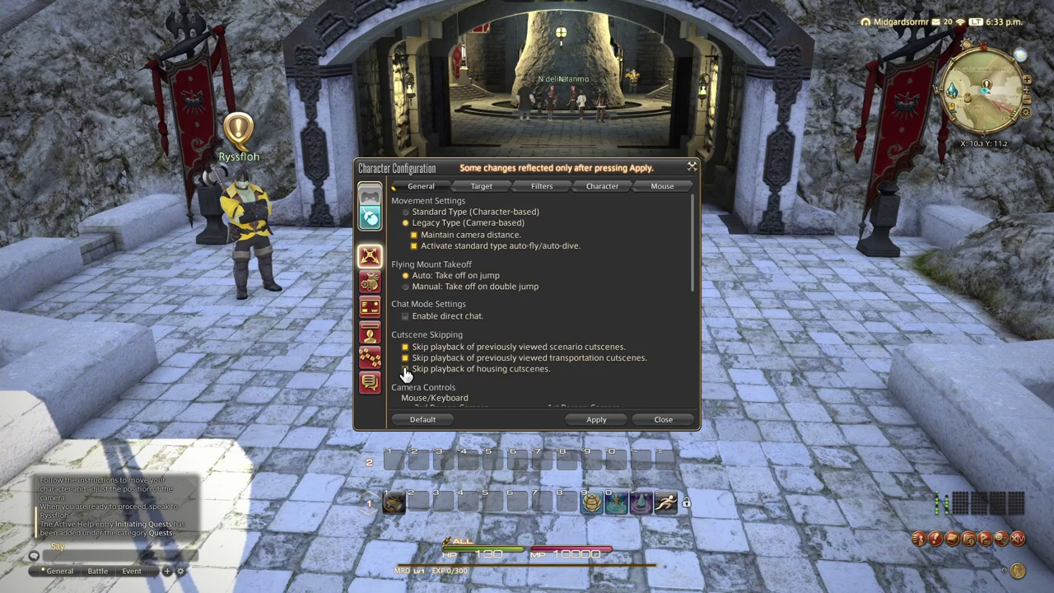
left_click(404, 369)
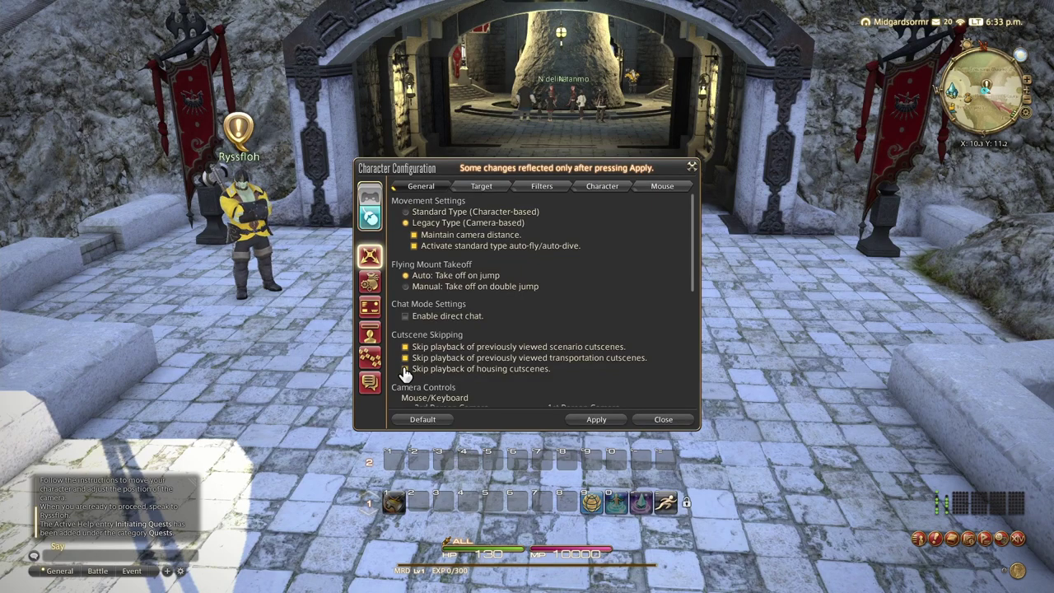
left_click(574, 421)
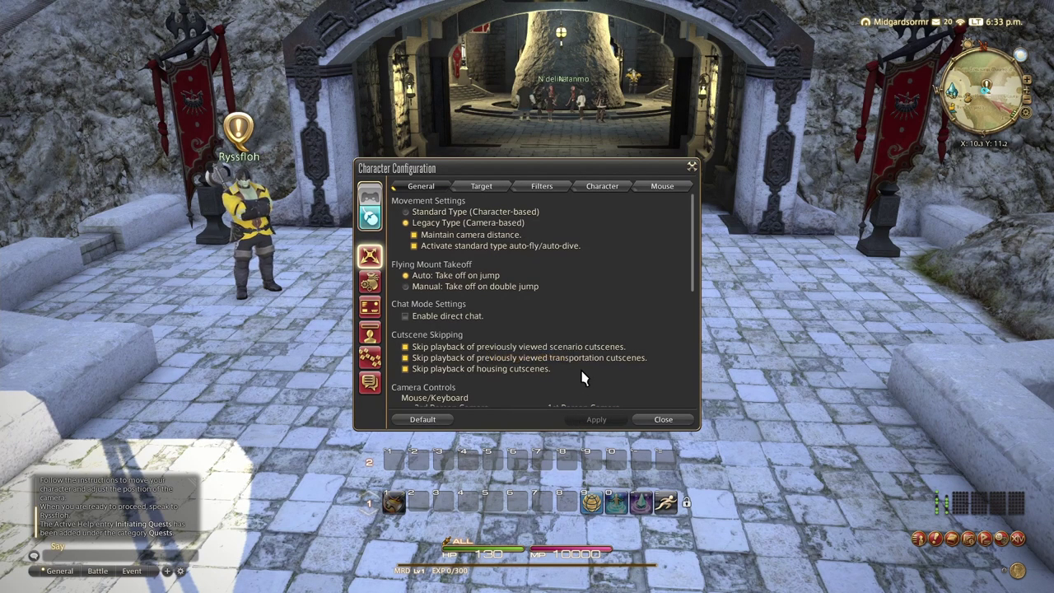
Review the camera control, target and target filter settings in the character configuration.
left_click_drag(692, 243, 682, 325)
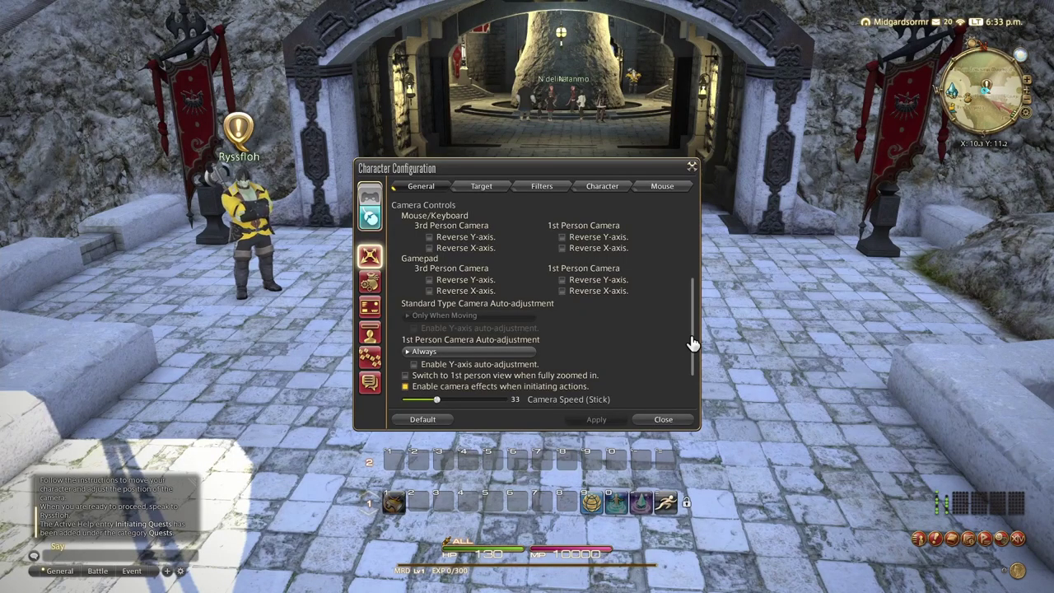
left_click_drag(694, 341, 692, 382)
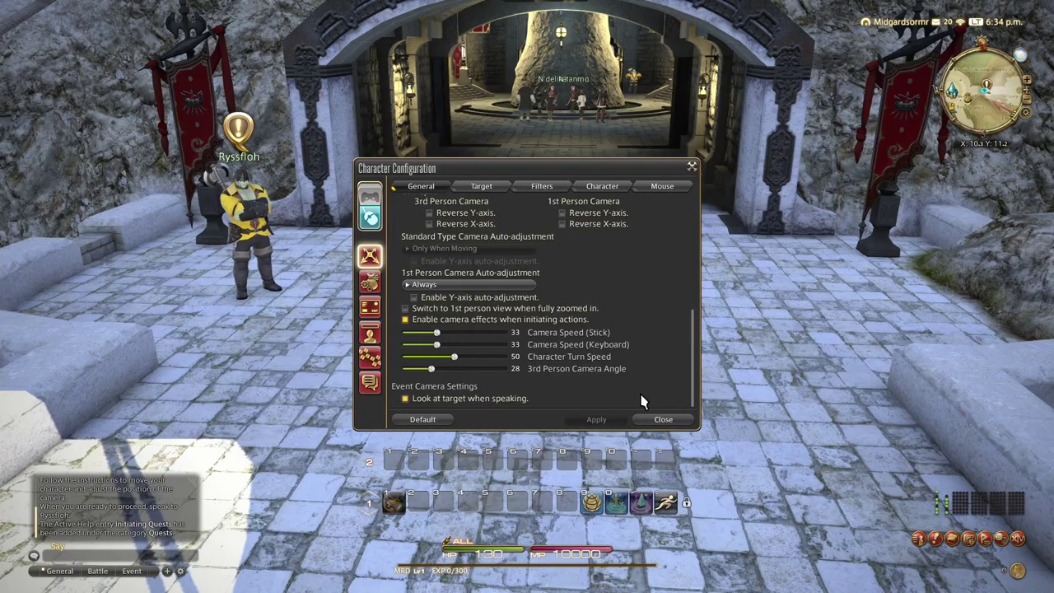
left_click(494, 190)
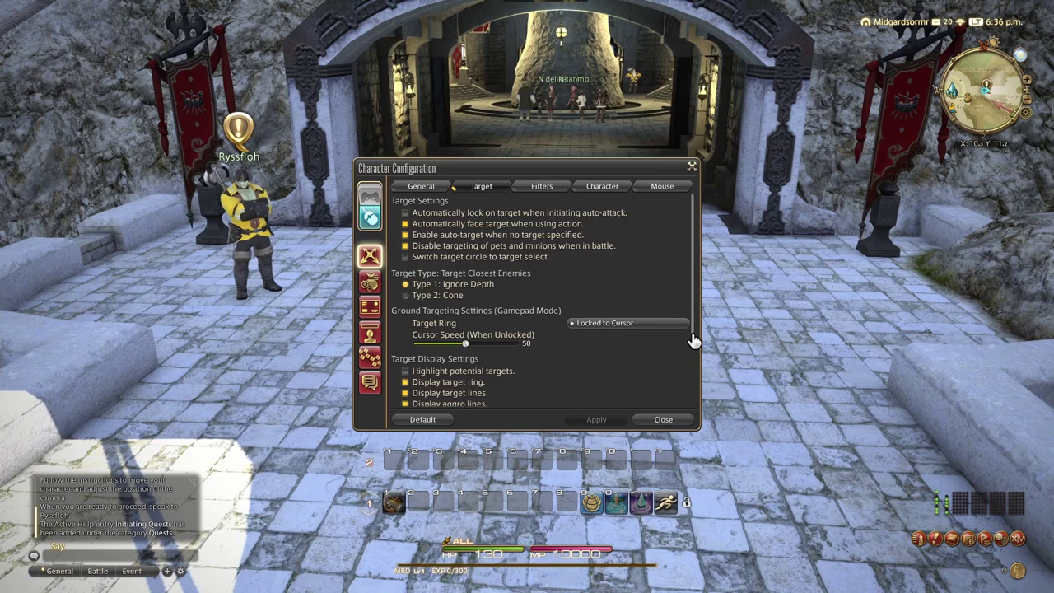
left_click_drag(693, 340, 694, 418)
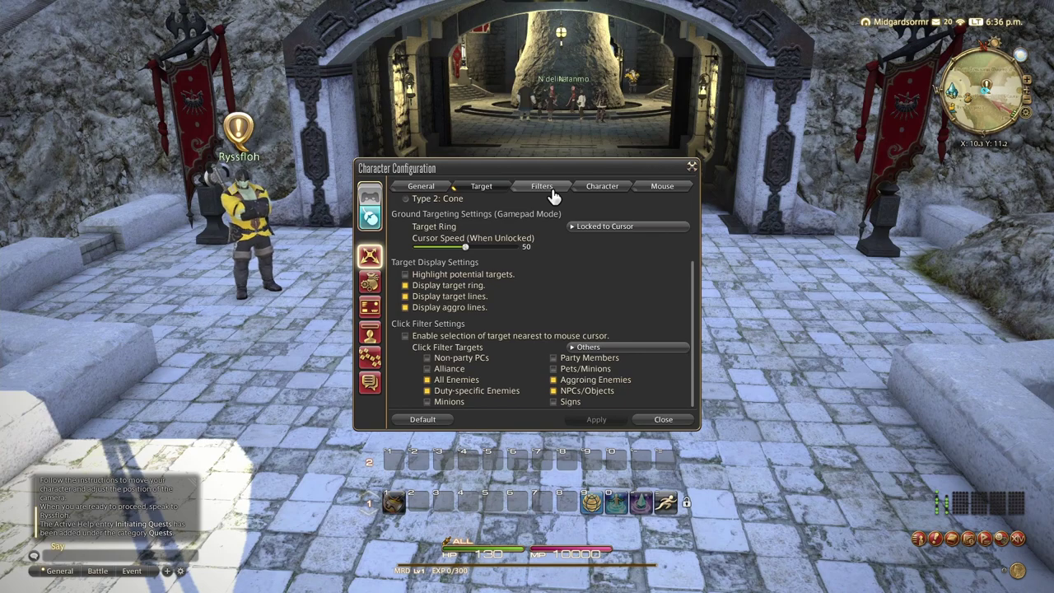
left_click(553, 196)
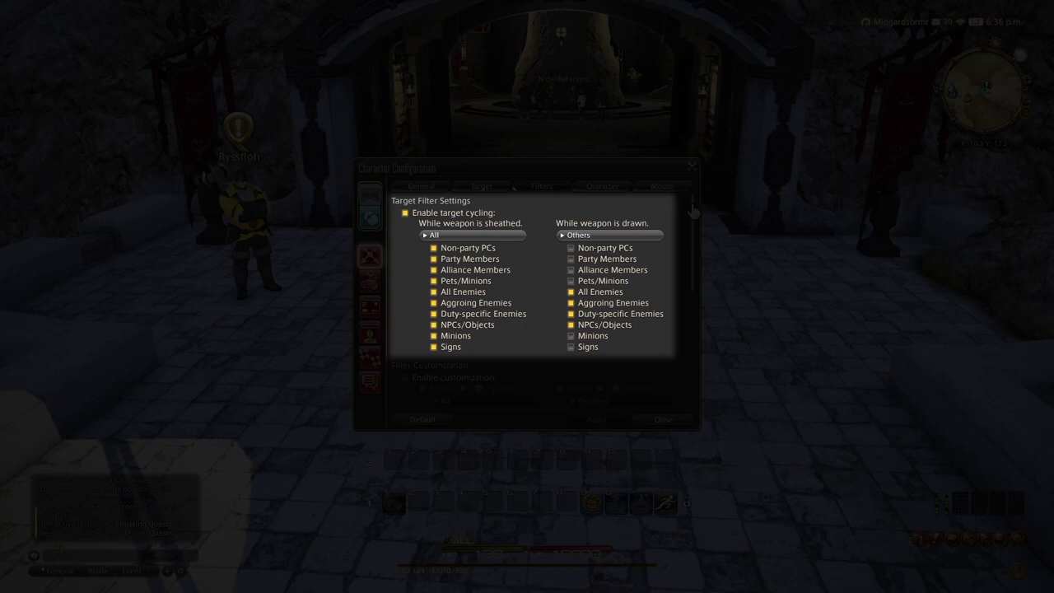
mouse_move(692, 211)
left_mouse_down()
mouse_move(697, 332)
mouse_move(689, 196)
left_mouse_up()
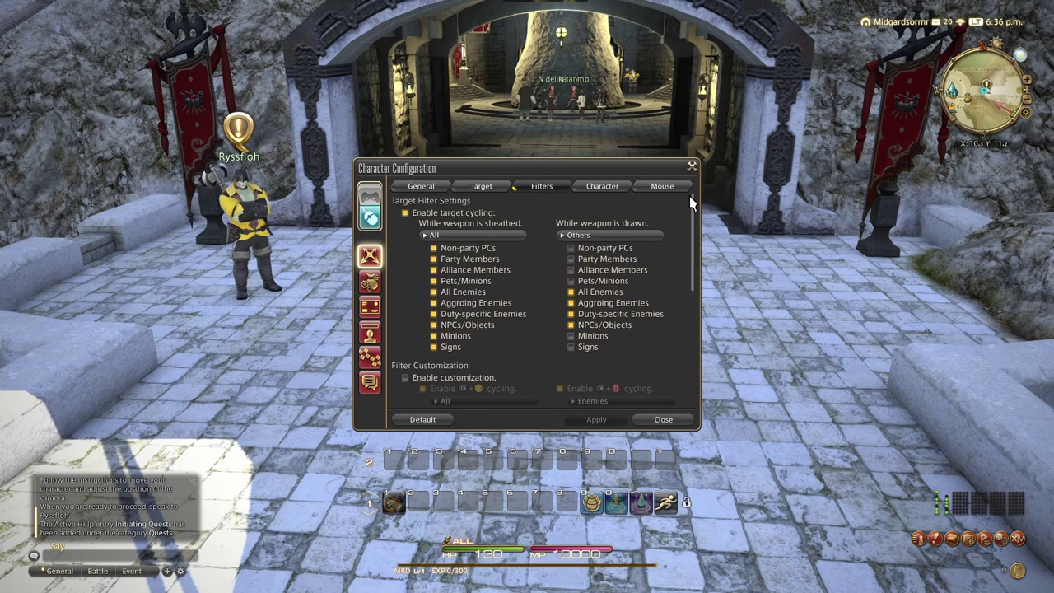
Keep Effects While in Motion at Show All, set battle effects to Show Limited for Party and Show None for Others, and apply.
left_click(602, 186)
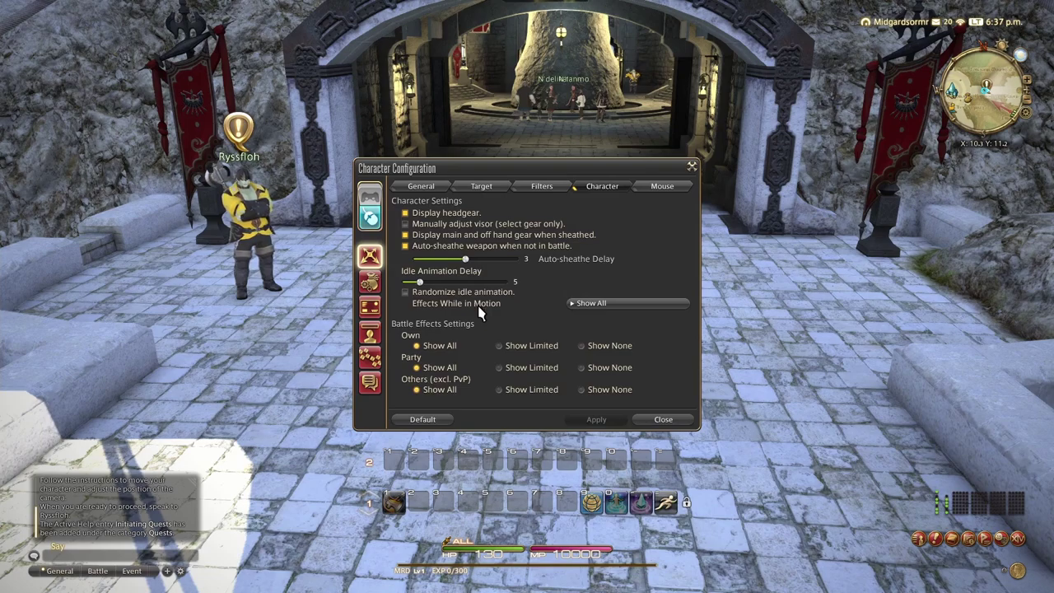
left_click(589, 304)
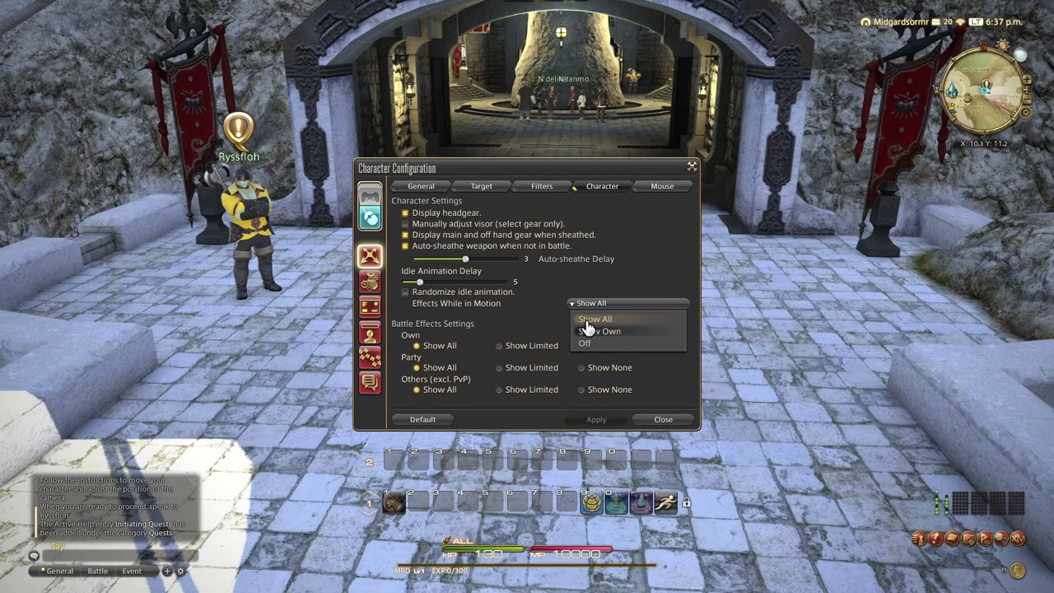
left_click(591, 320)
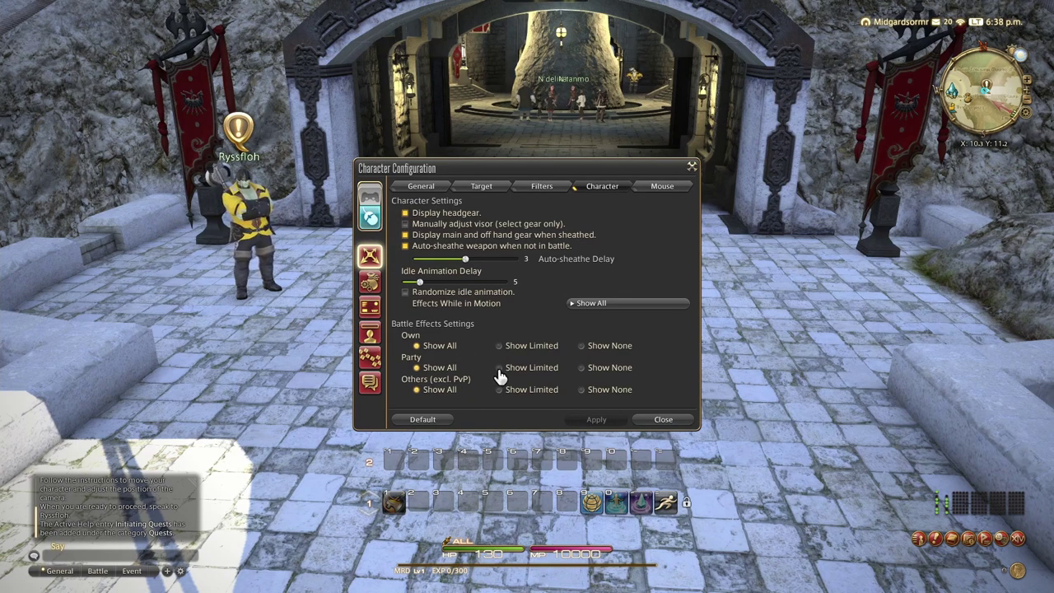
left_click(499, 370)
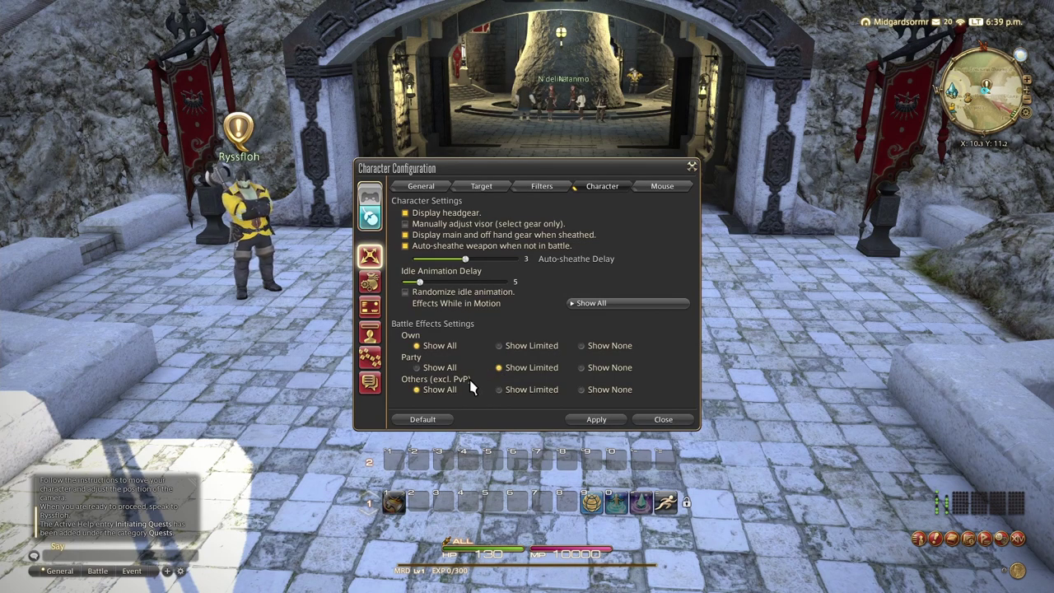
left_click(581, 390)
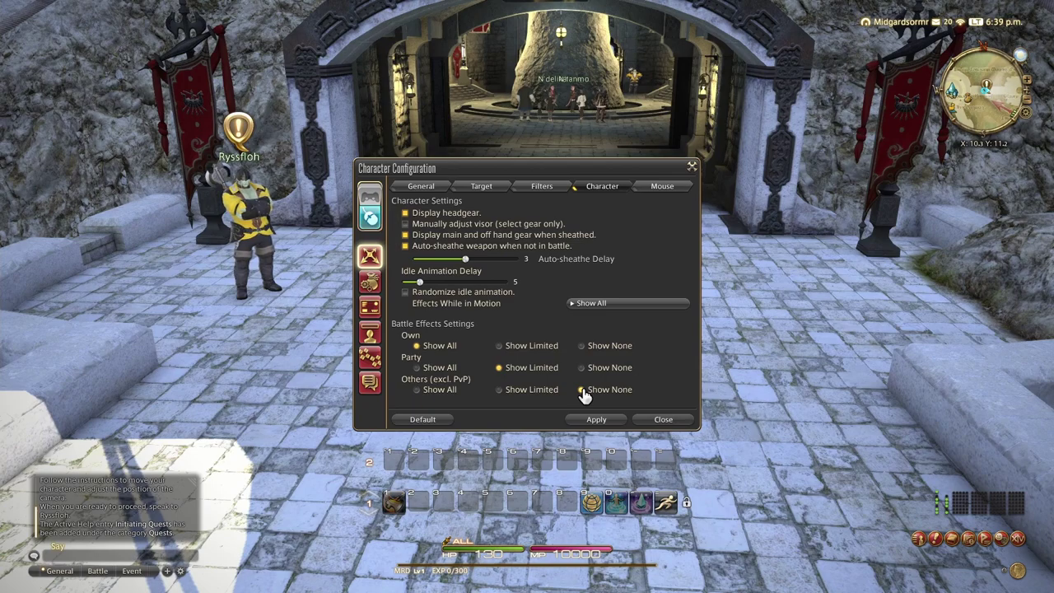
left_click(586, 424)
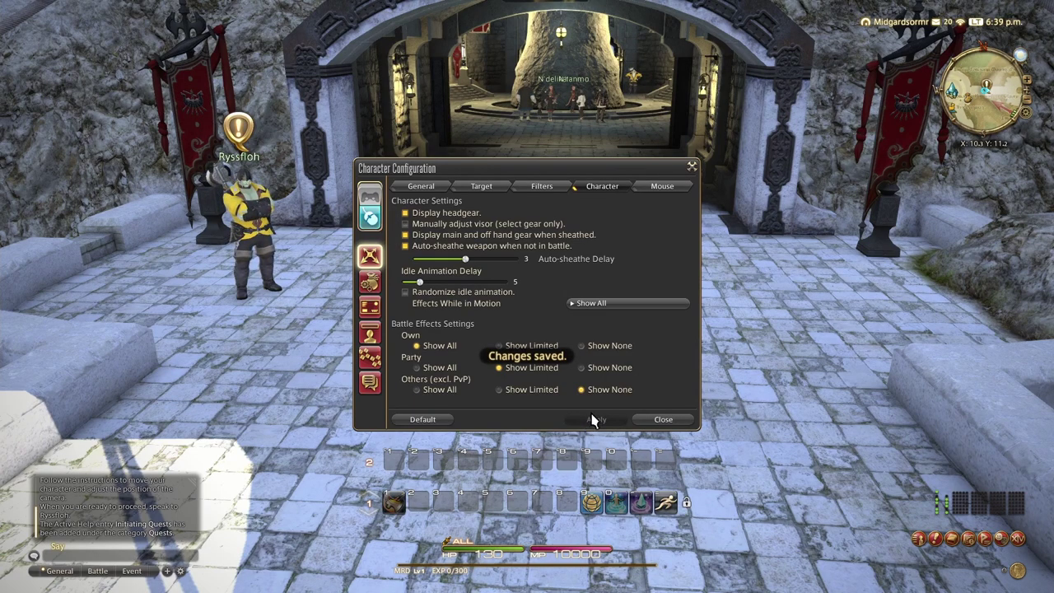
Disable clicking on the field to remove the target in the mouse settings, and apply the change.
left_click(664, 191)
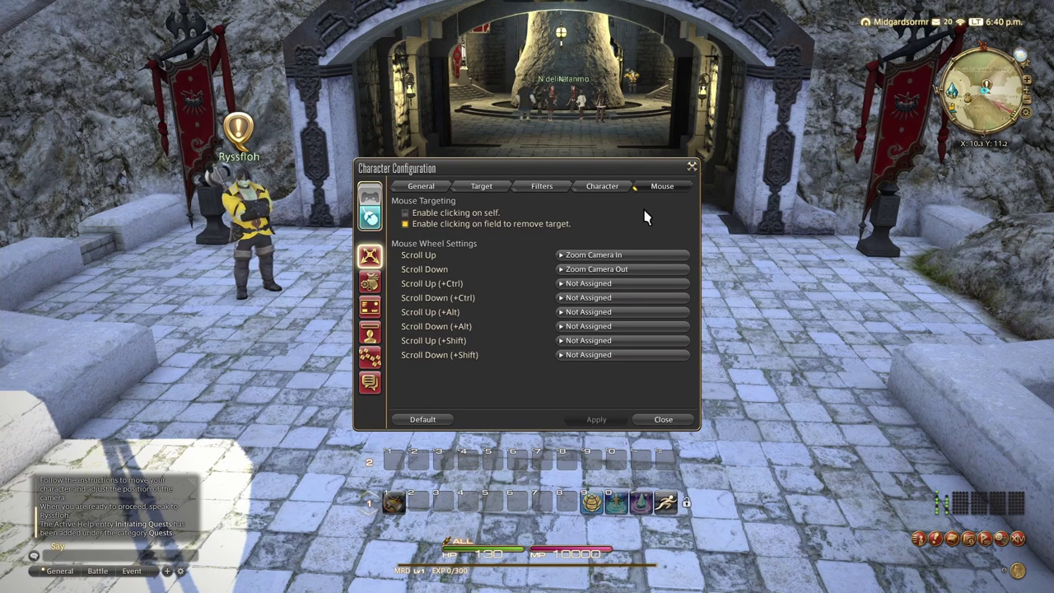
left_click(475, 227)
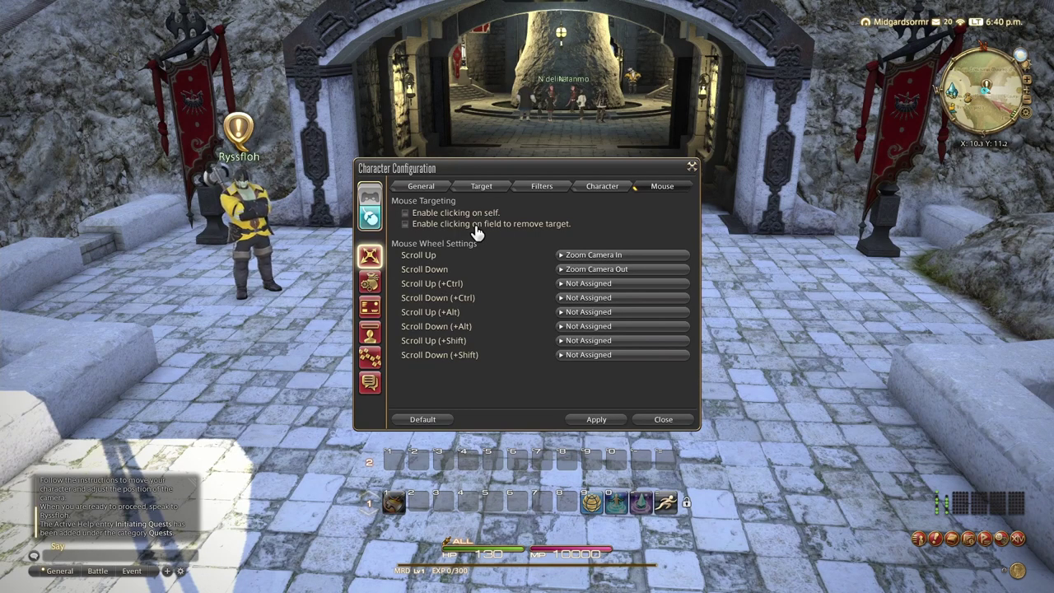
left_click(580, 421)
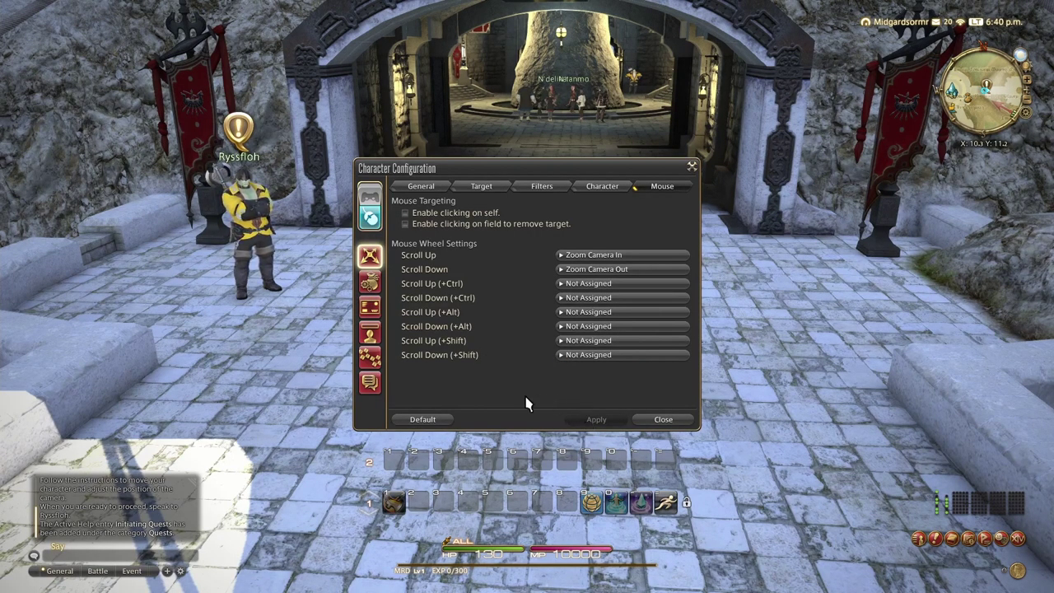
View the inventory and item sorting settings, and close the Character Configuration window.
left_click(371, 284)
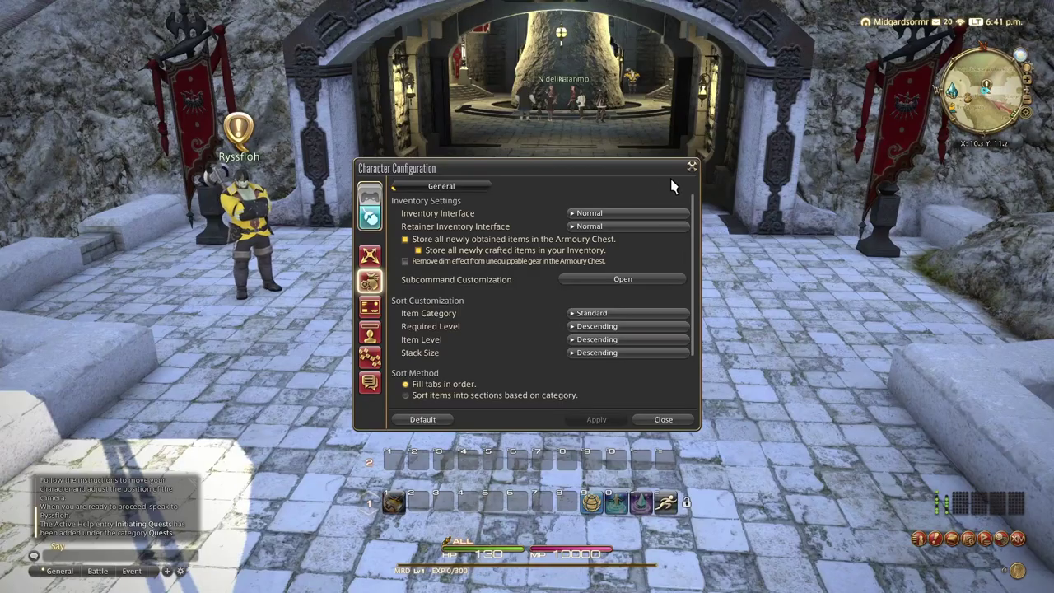
left_click(692, 167)
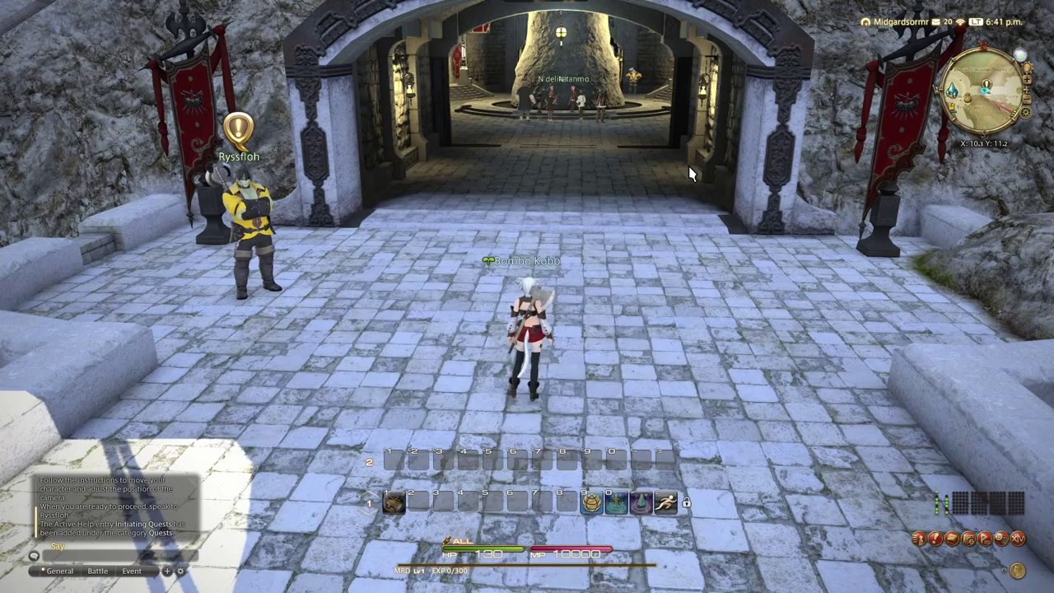
Open the inventory and look through its item pages, the crystal page and the key items.
left_click(960, 512)
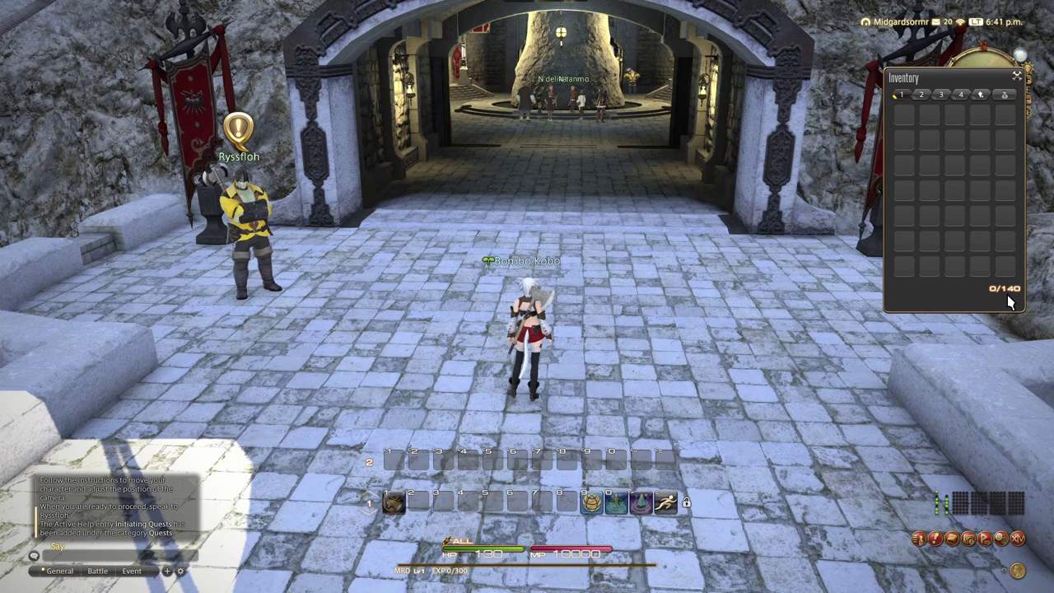
left_click(927, 99)
left_click(939, 99)
left_click(960, 97)
left_click(978, 97)
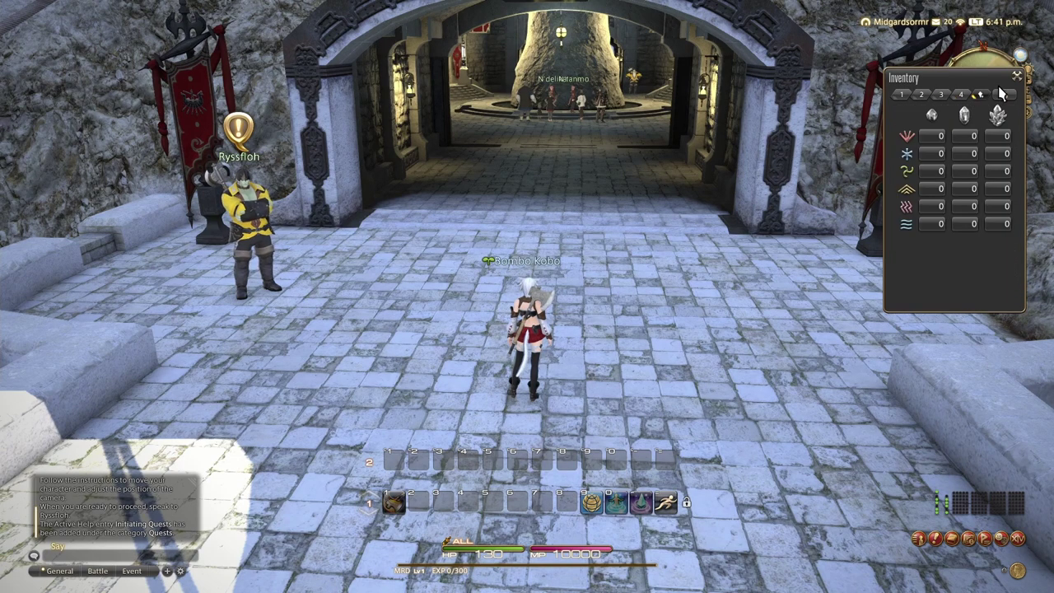
left_click(1004, 96)
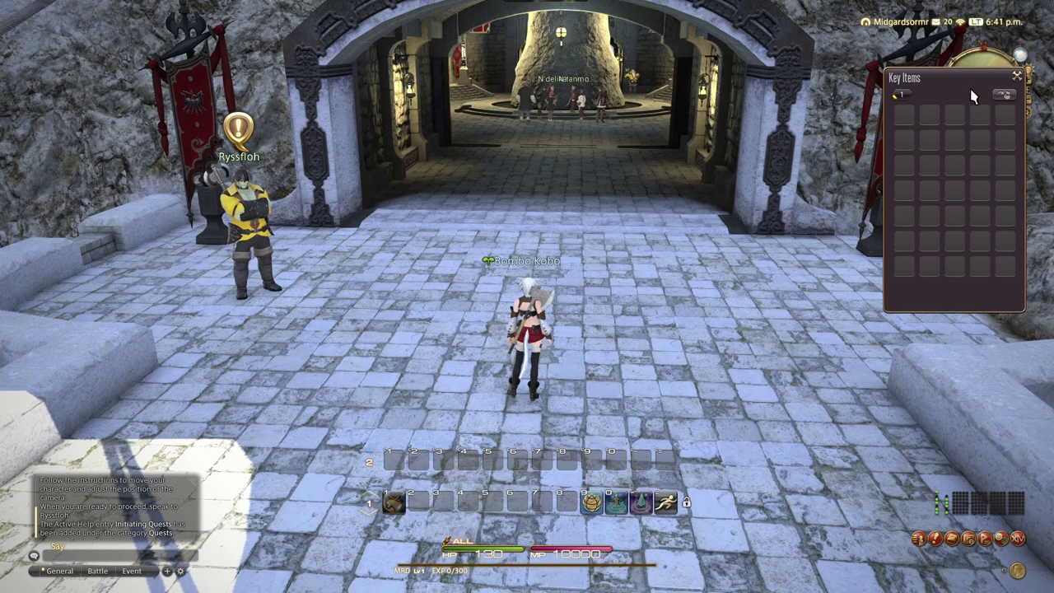
left_click(1004, 95)
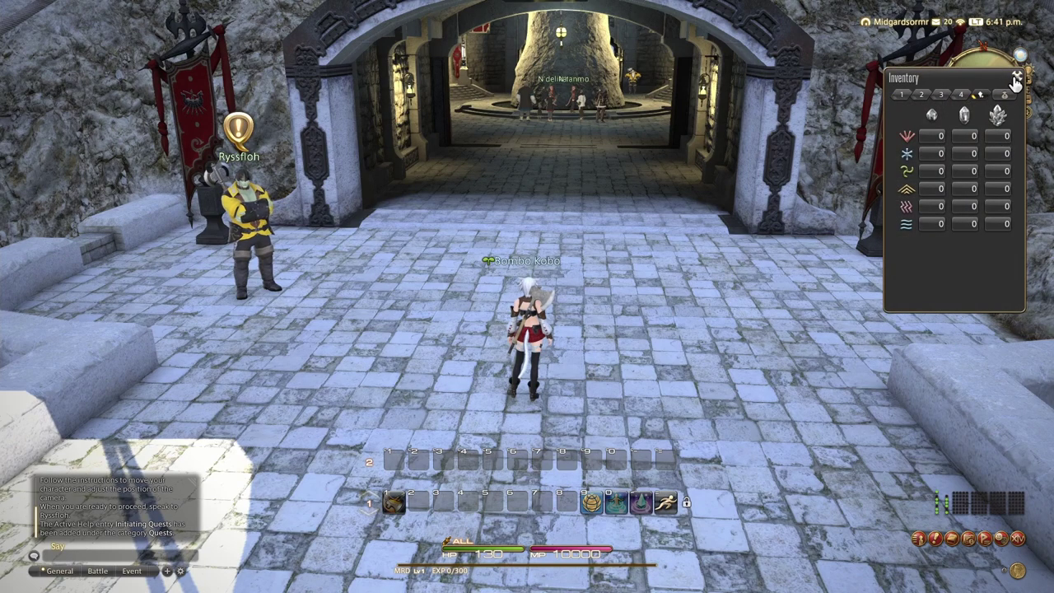
Close the inventory, set the Inventory Interface to Expanded, apply the change and close the Character Configuration window.
left_click(1017, 78)
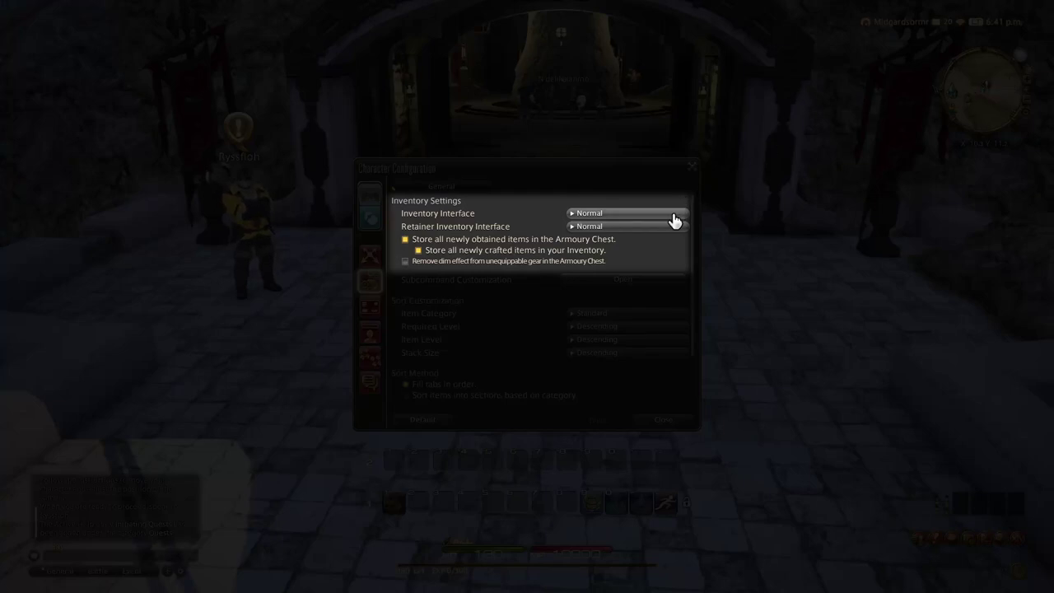
left_click(673, 219)
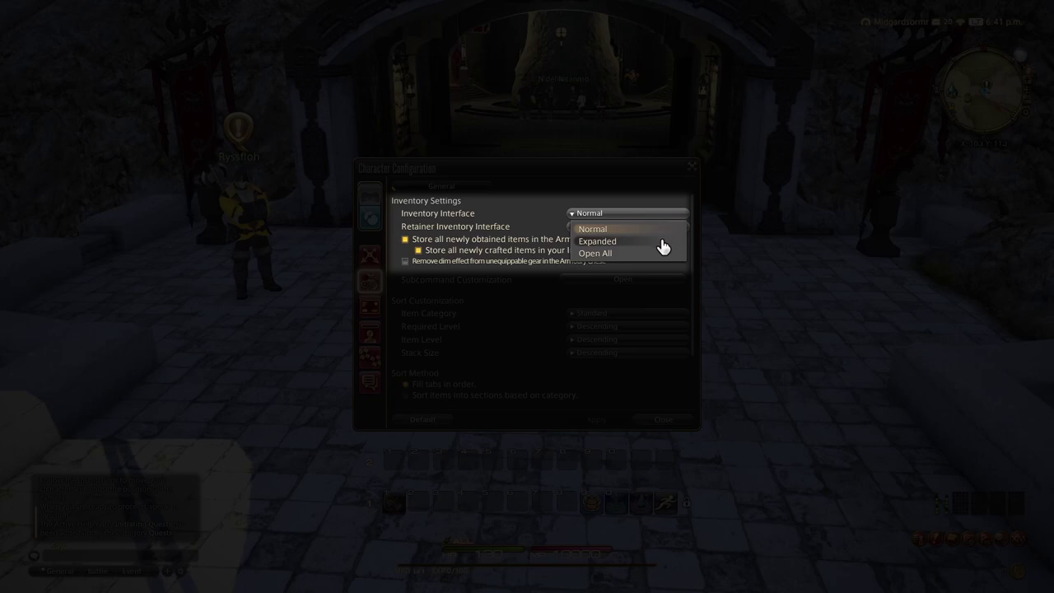
left_click(662, 239)
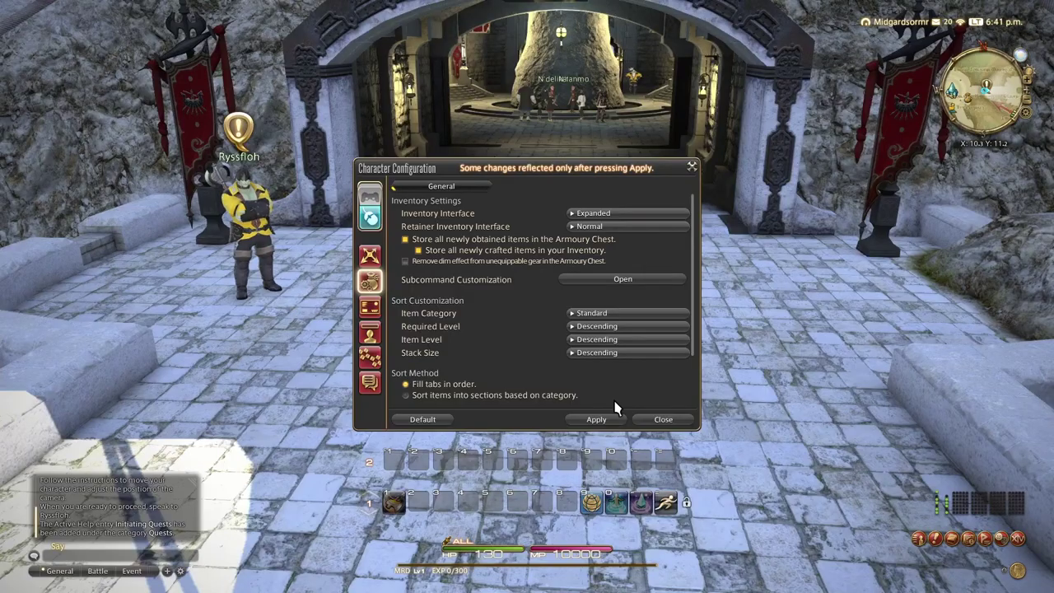
left_click(599, 419)
left_click(663, 419)
Open the inventory in its Expanded layout and look through both item pages, the key items and the crystal page.
left_click(959, 503)
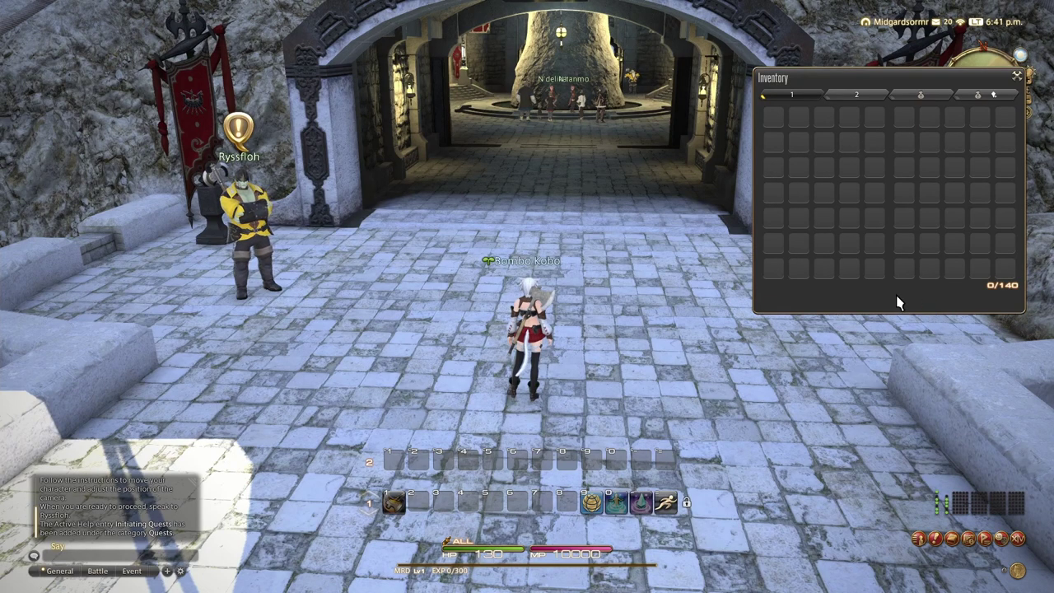
left_click(874, 97)
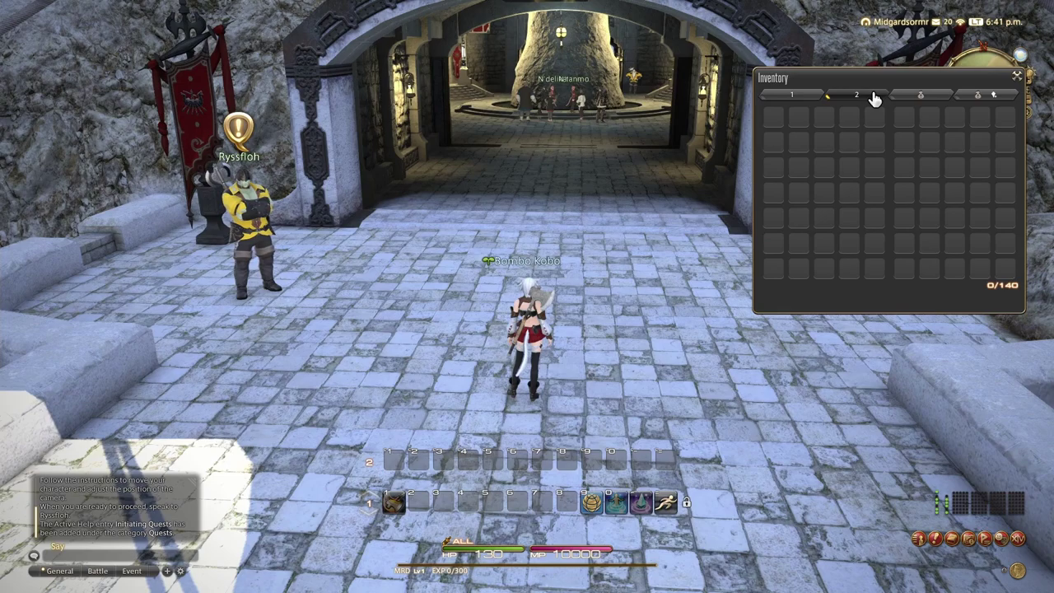
left_click(906, 99)
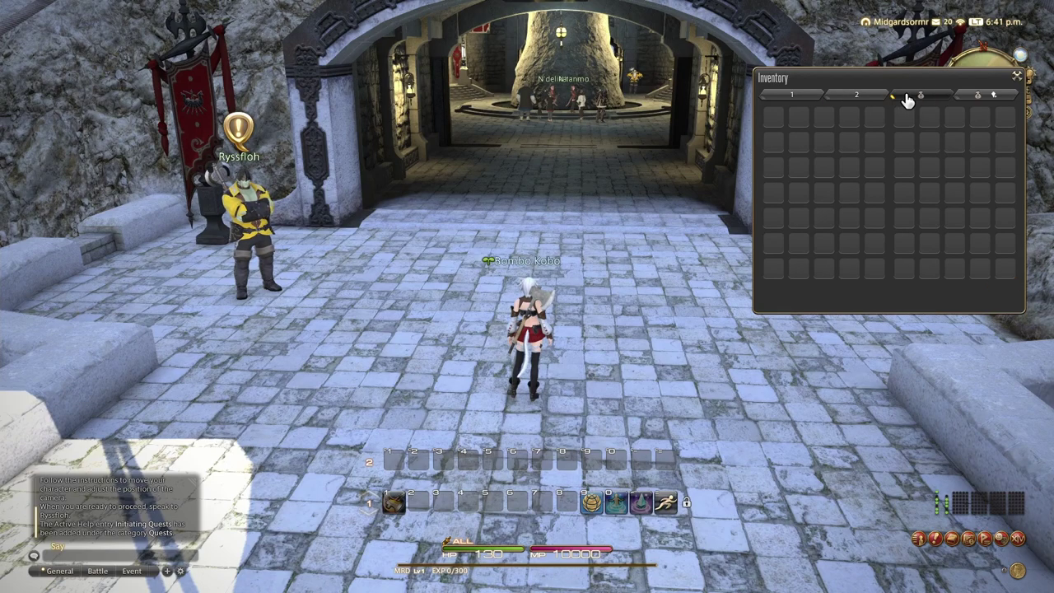
left_click(961, 98)
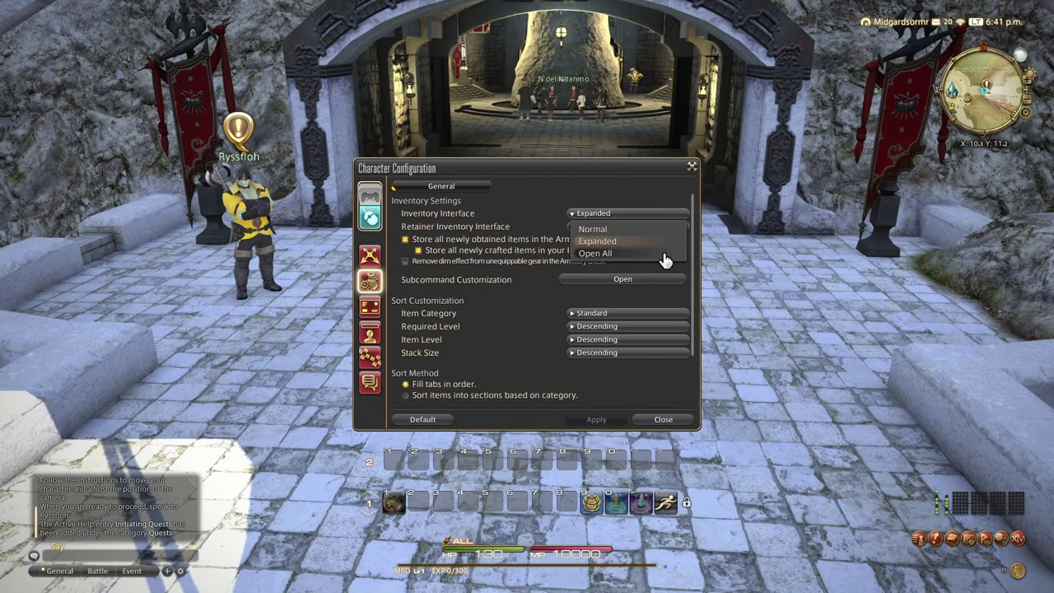
Set the Inventory Interface to Open All, apply the change and close the Character Configuration window.
left_click(664, 257)
left_click(618, 423)
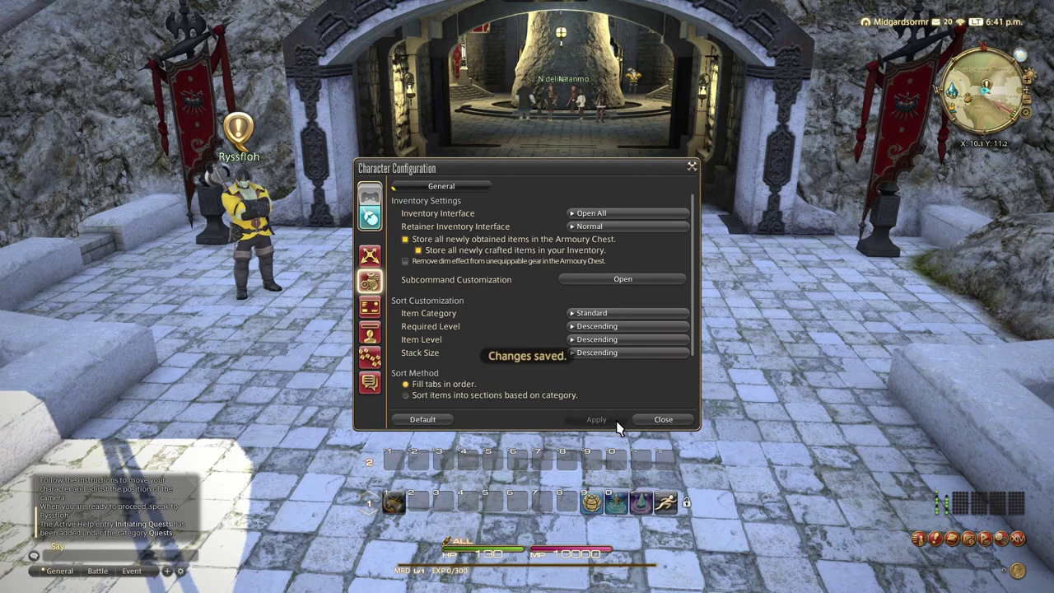
left_click(663, 420)
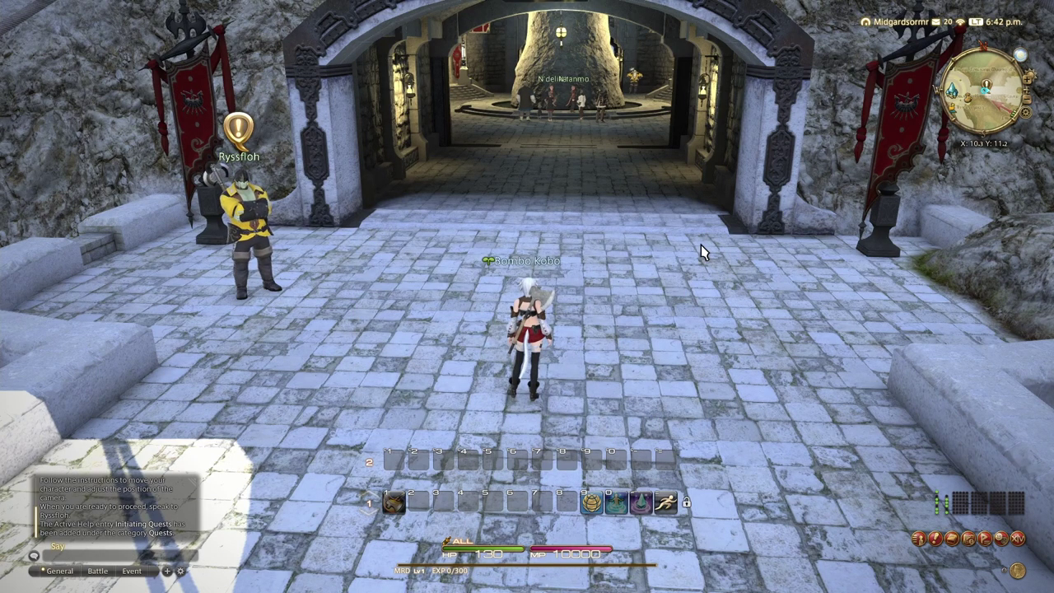
Open the inventory in its Open All layout, view the Key Items & Crystals and Items pages, and close it.
left_click(960, 504)
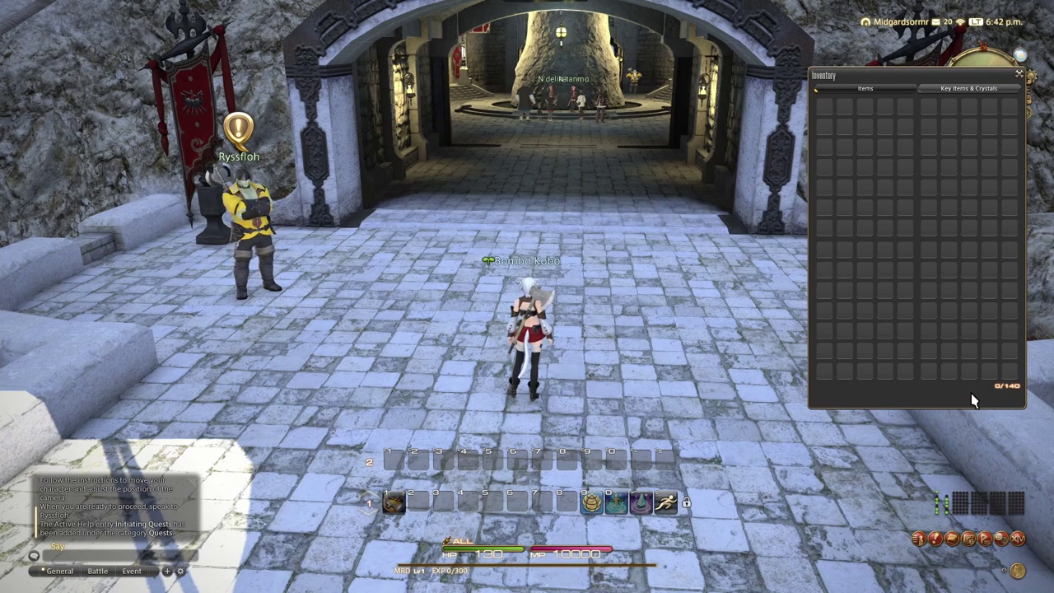
left_click(951, 91)
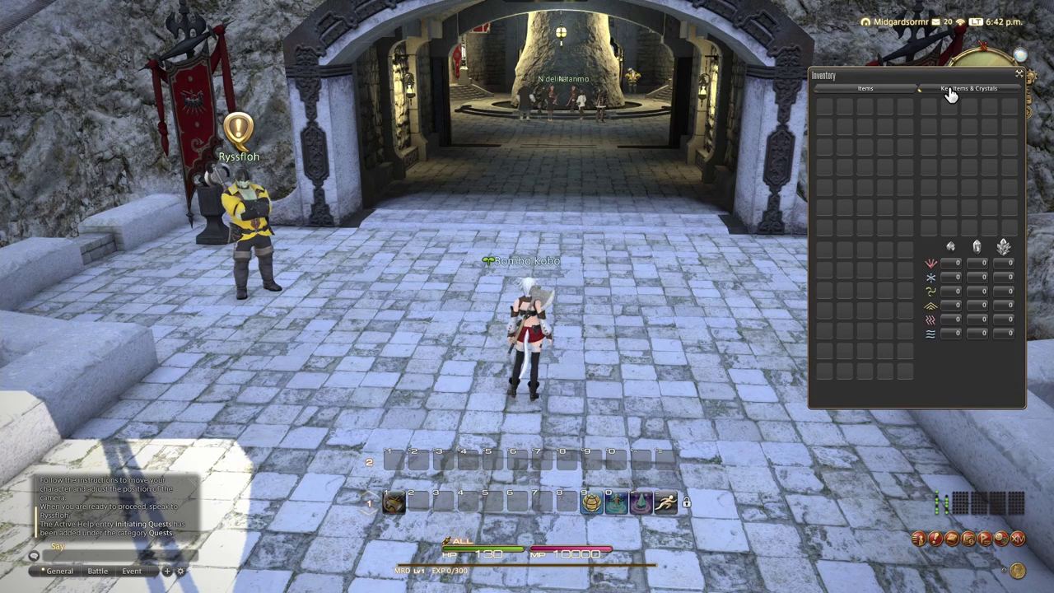
left_click(883, 99)
left_click(1019, 73)
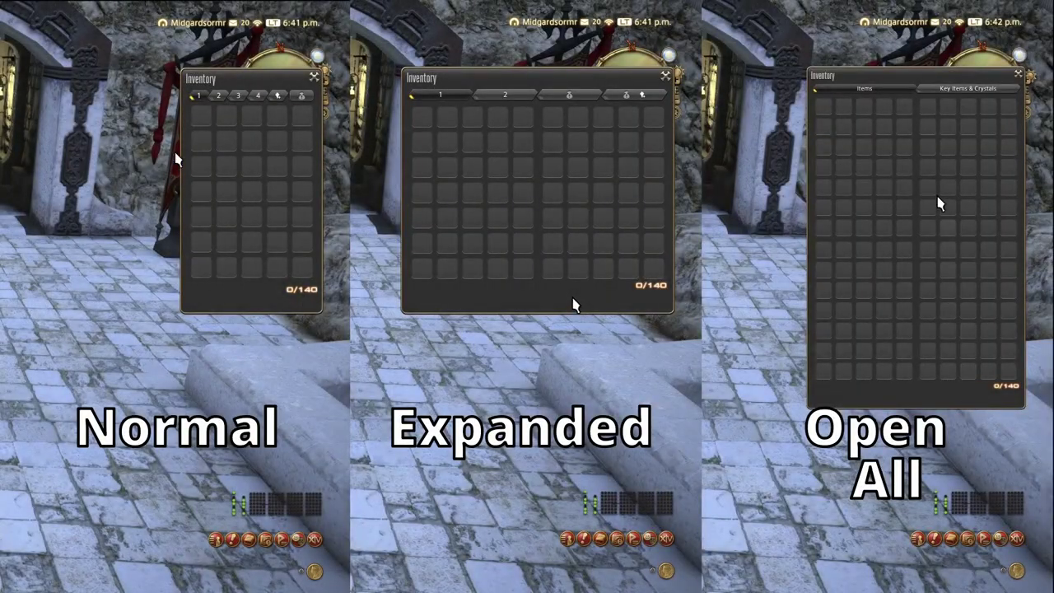
left_click(951, 93)
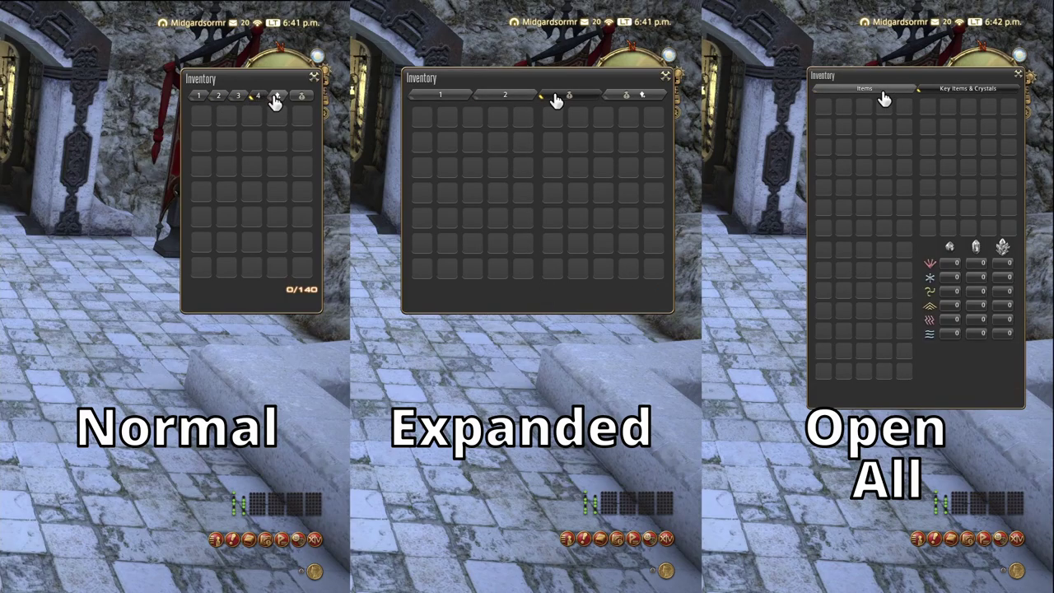
left_click(275, 98)
left_click(626, 95)
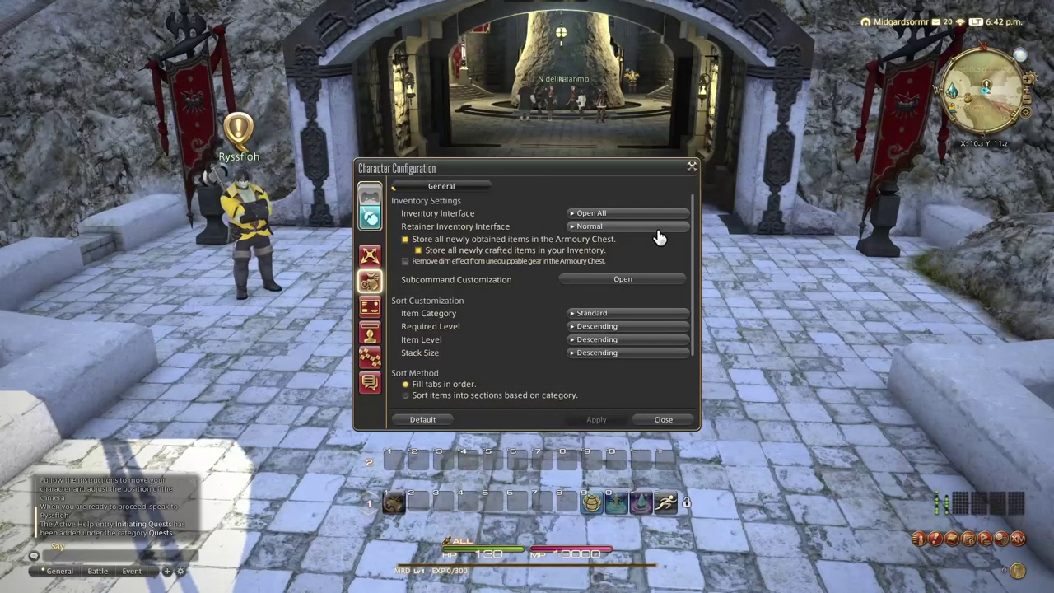
Set the Retainer Inventory Interface to Expanded and disable storing all newly obtained items in the Armoury Chest.
left_click(655, 227)
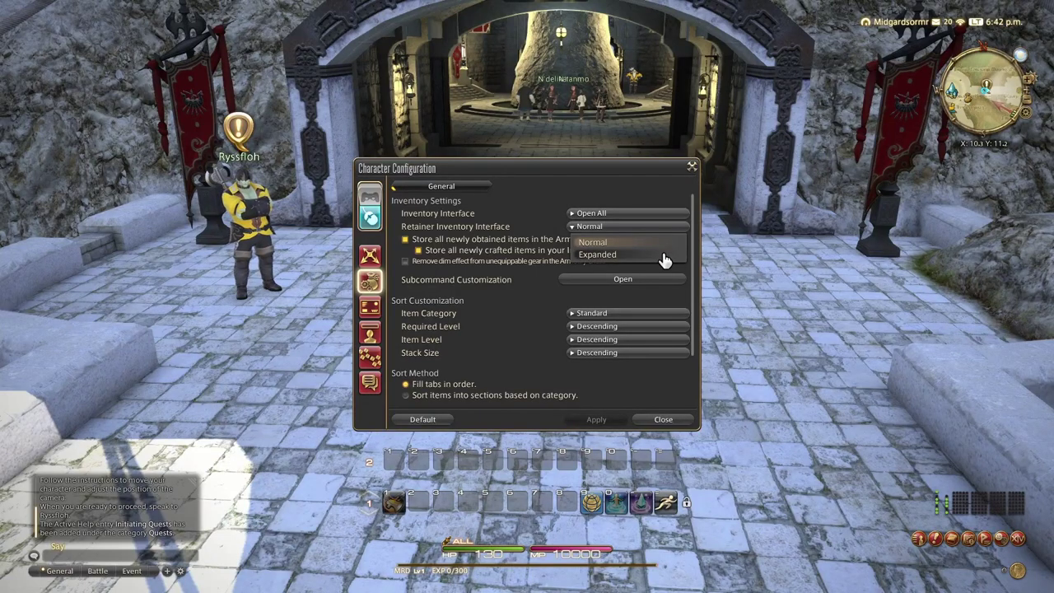
left_click(662, 255)
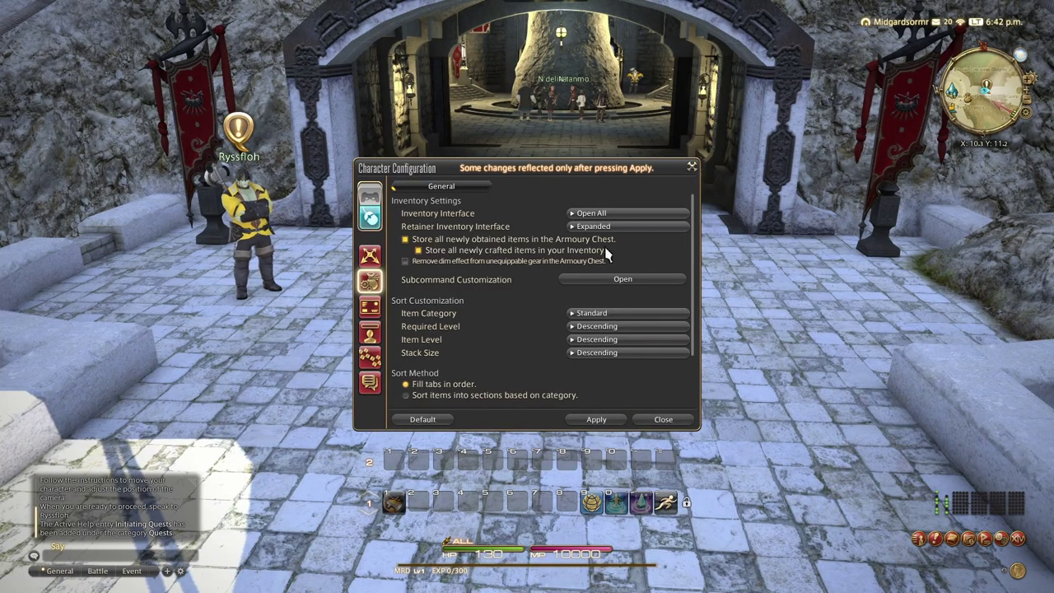
left_click(531, 240)
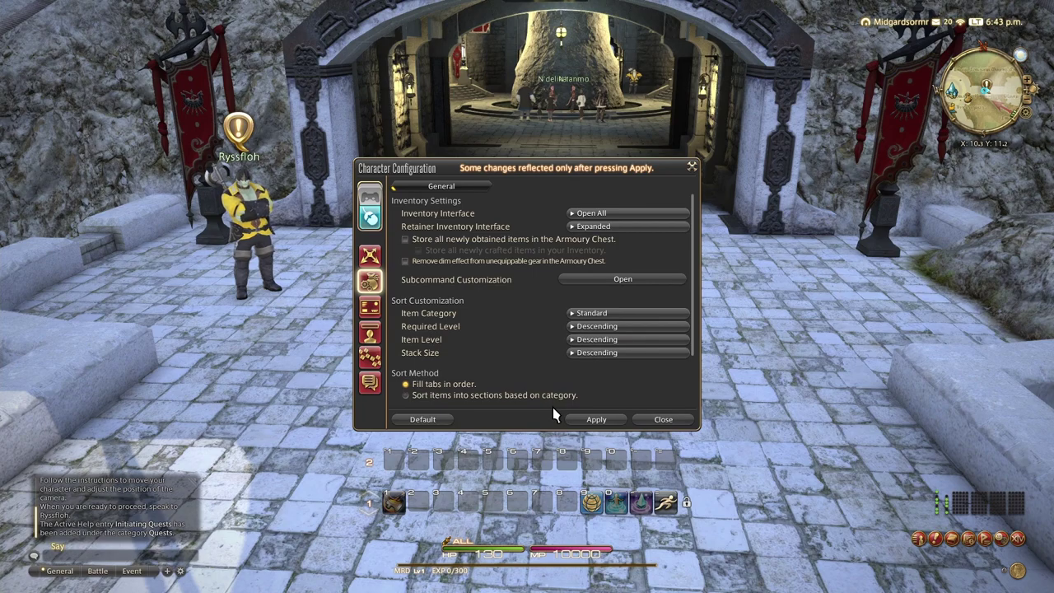
Try the Reversed and None options for Item Category sorting, and return it to Standard.
left_click(590, 314)
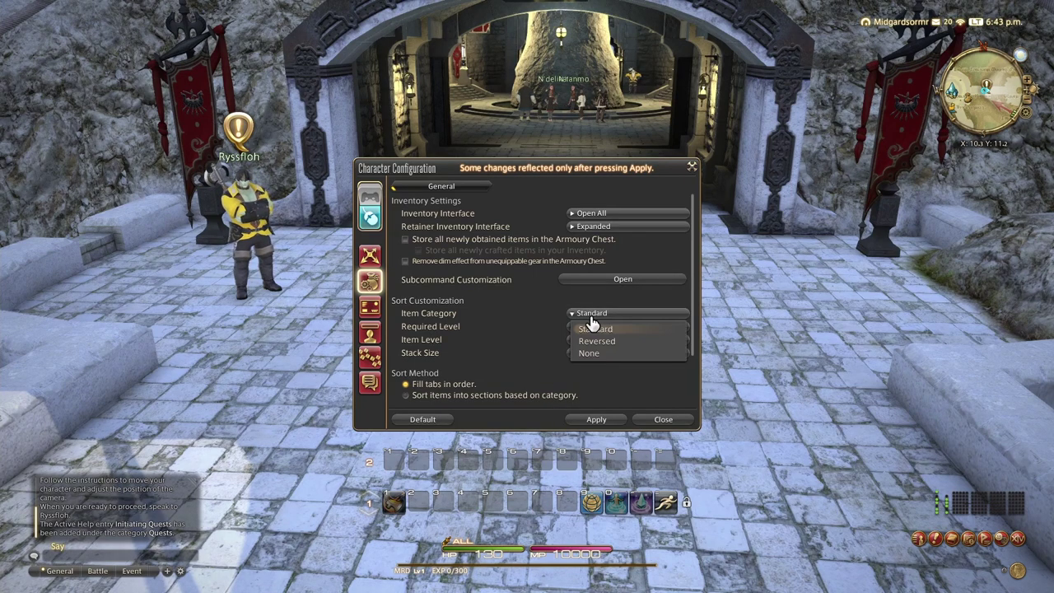
left_click(596, 341)
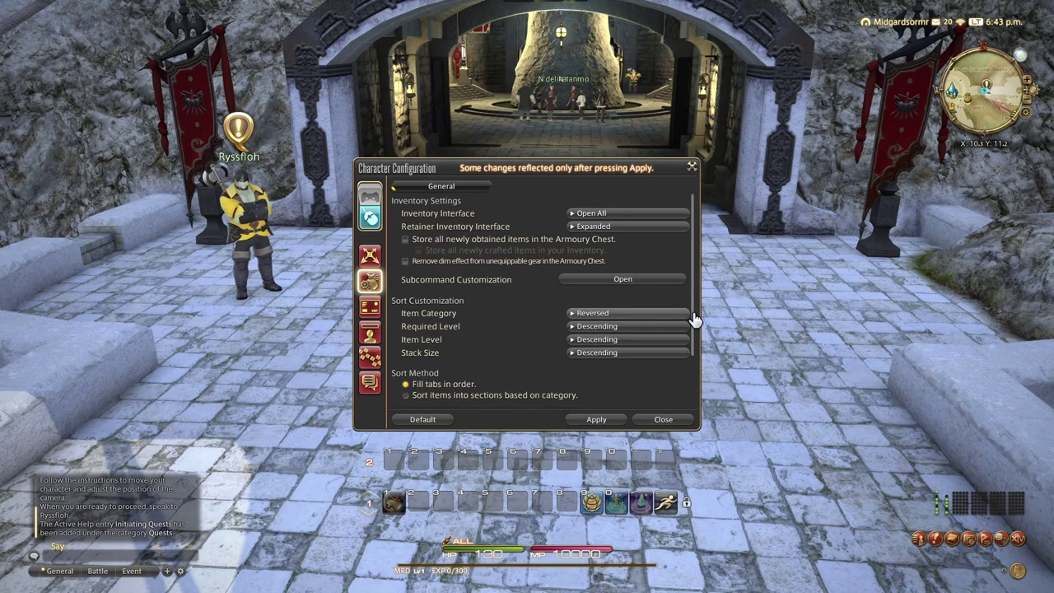
left_click(682, 322)
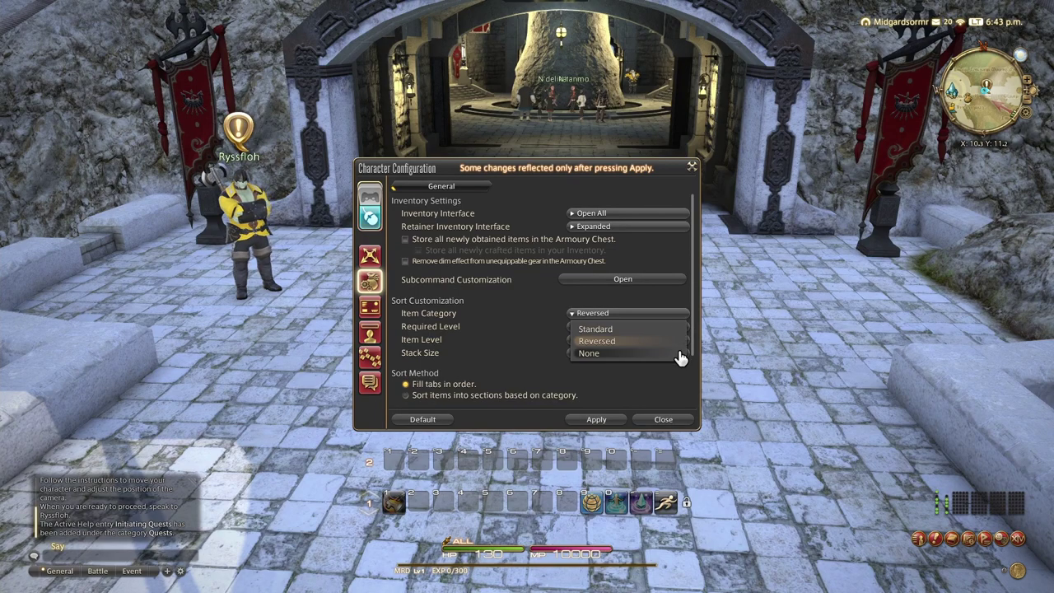
left_click(680, 354)
left_click(682, 324)
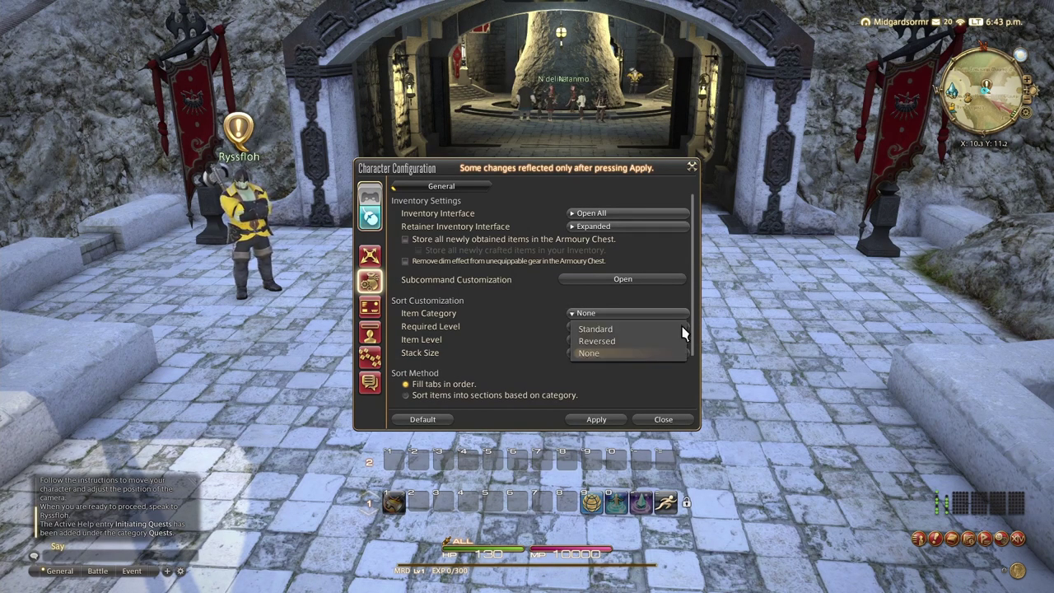
left_click(670, 337)
Review the level sorting options, keep them at Descending with the Fill tabs in order sort method, and apply the inventory changes.
left_click(670, 338)
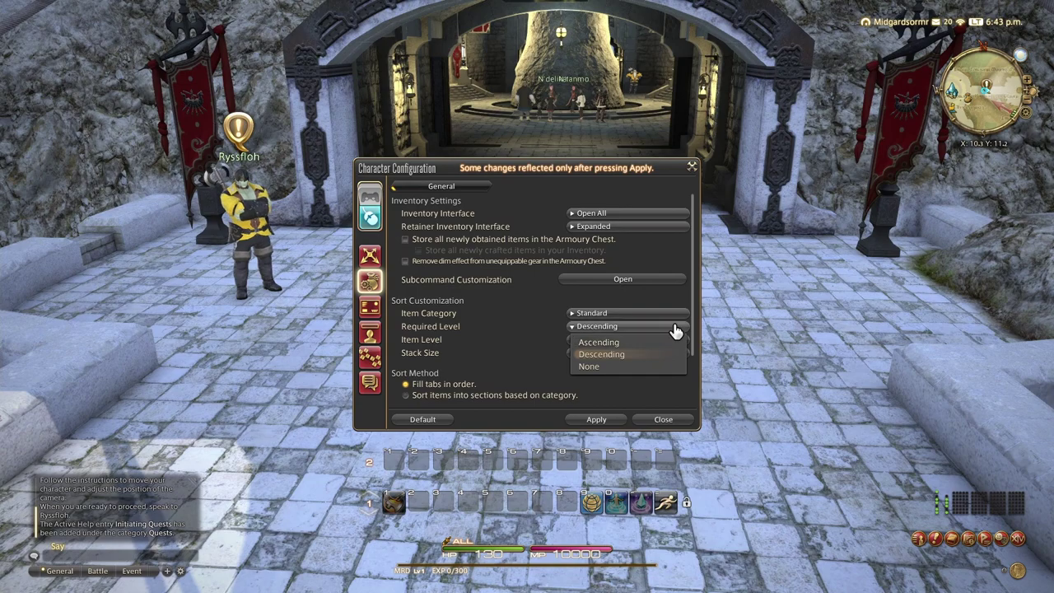
left_click(675, 337)
left_click(676, 346)
left_click(673, 340)
left_click(672, 353)
left_click(674, 359)
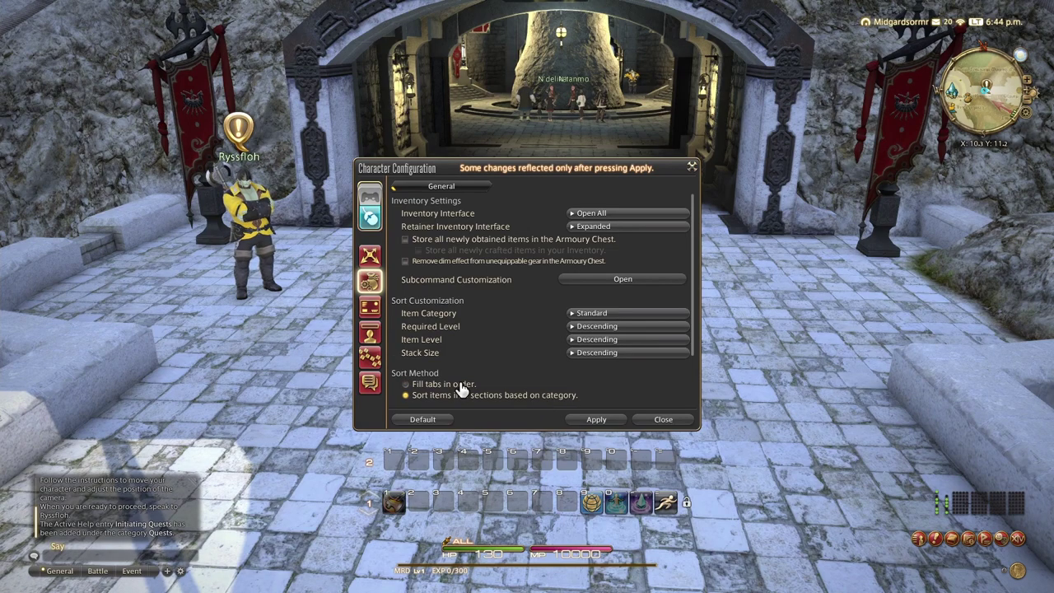
left_click(589, 421)
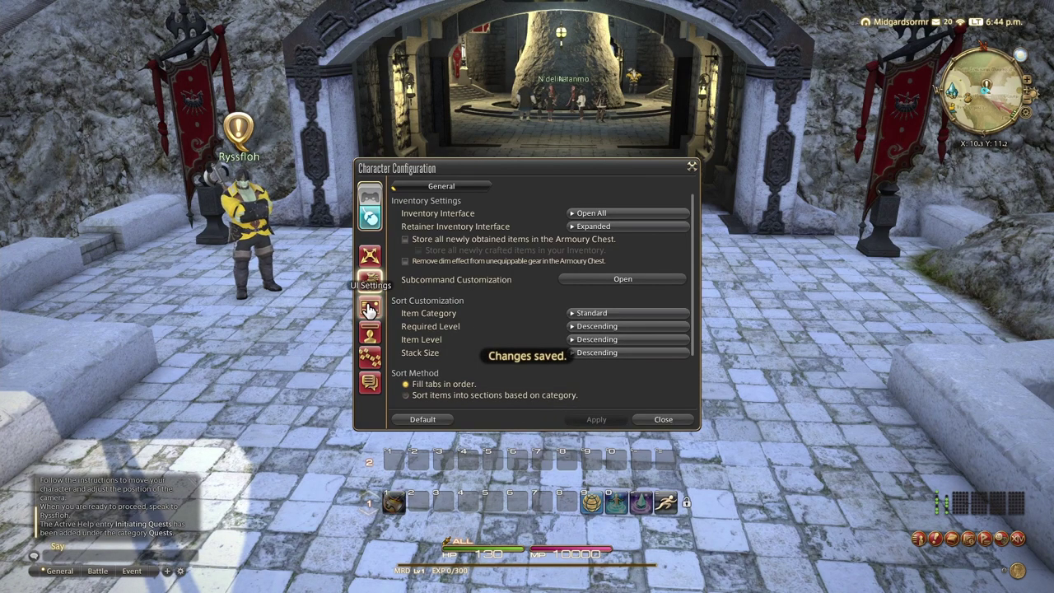
Go to the action help options in the general UI Settings and view the pop-up help of the hotbar actions.
left_click(368, 308)
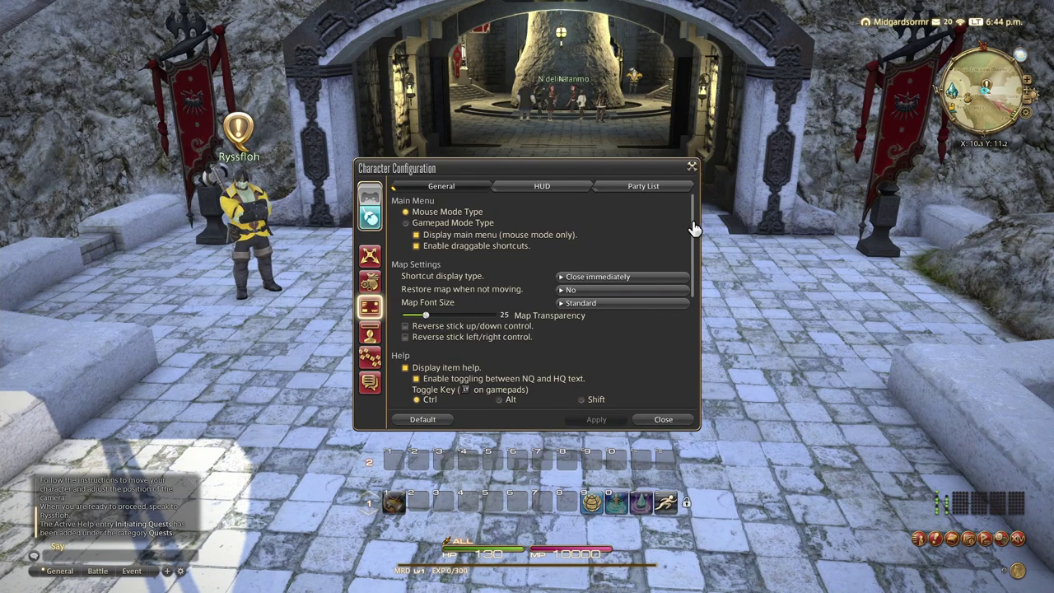
left_click_drag(694, 228, 694, 330)
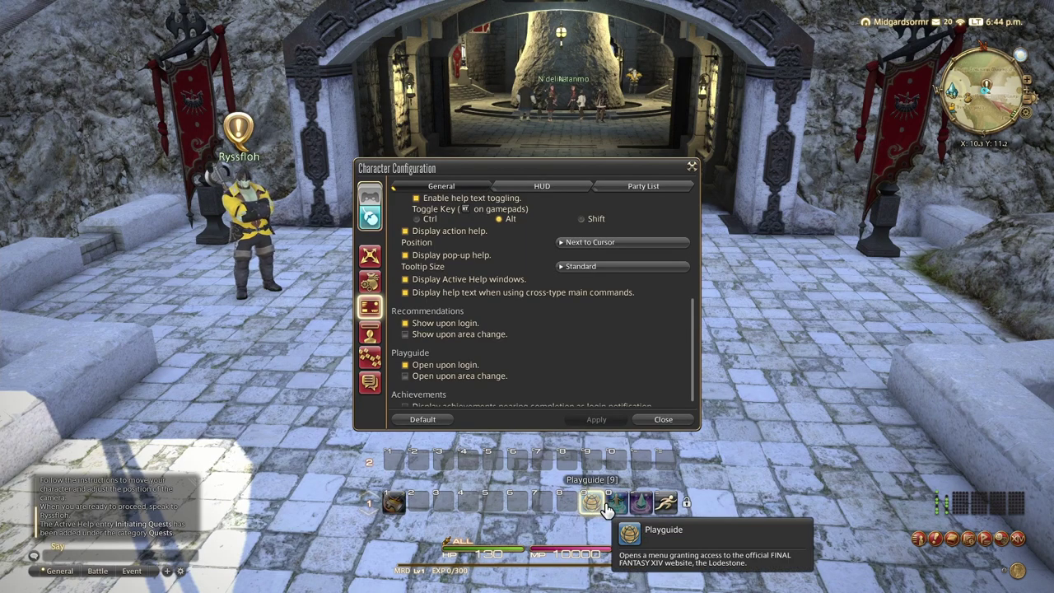
mouse_move(640, 508)
mouse_move(397, 504)
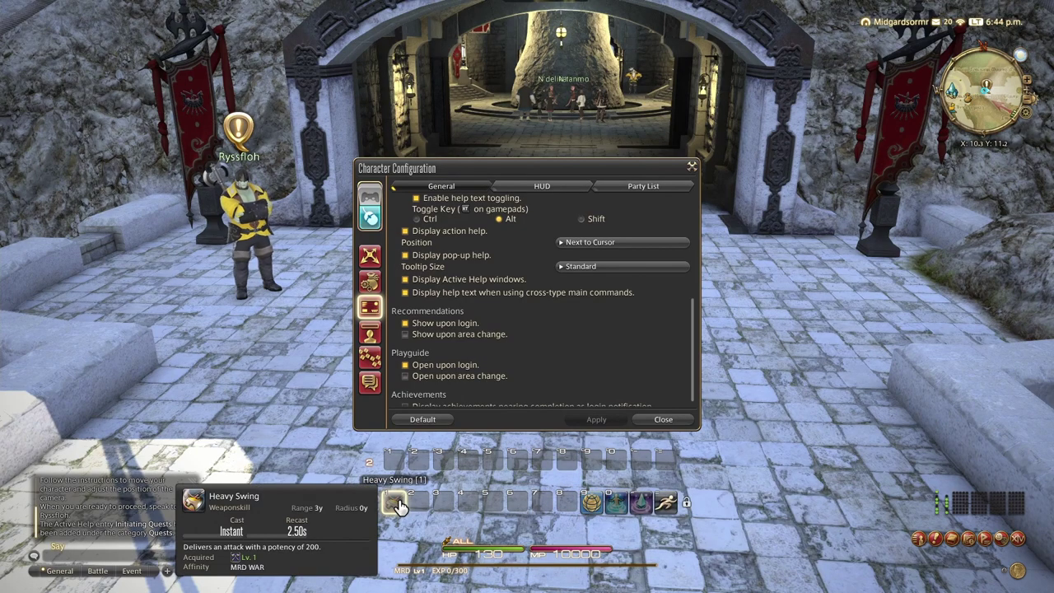
Try the Fixed (Reversed) position for action help and check it on the hotbar actions.
left_click(665, 242)
left_click(655, 271)
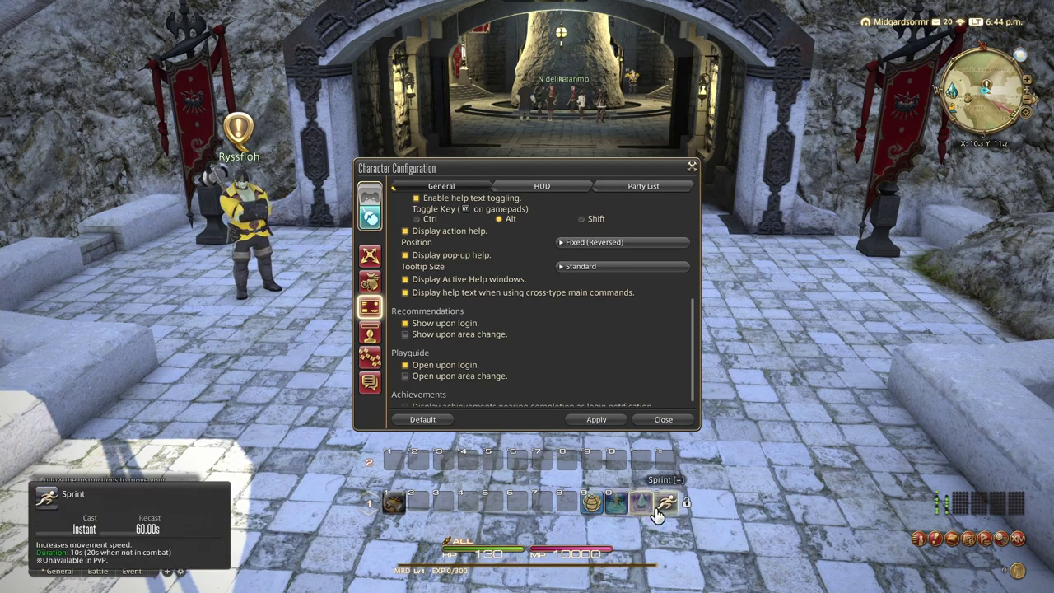
mouse_move(606, 511)
Set the action help position to Fixed, and view the remaining general UI settings down to Achievements.
left_click(610, 242)
left_click(591, 284)
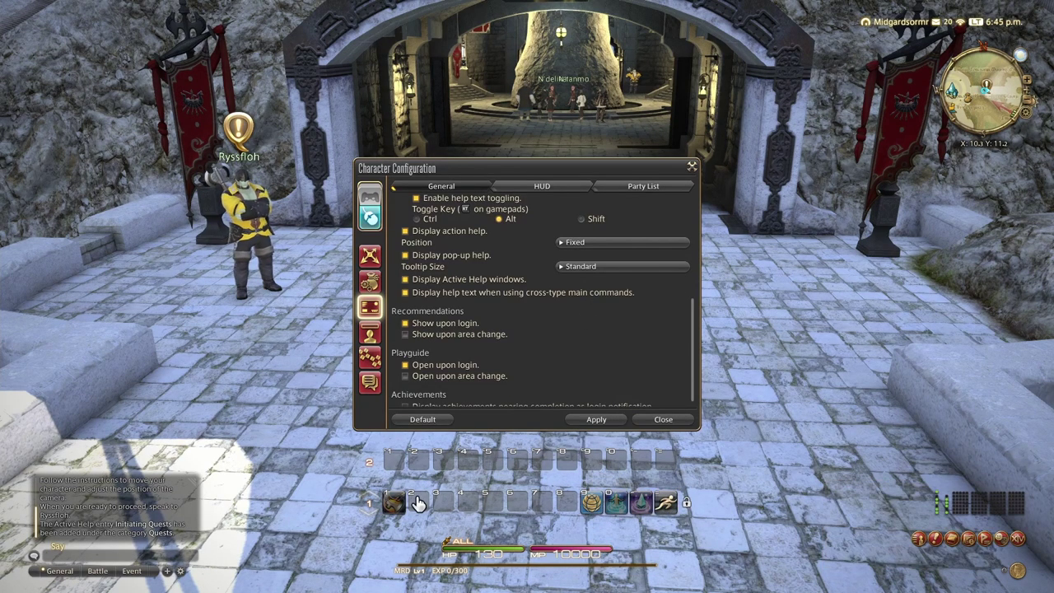
left_click(650, 242)
left_click(571, 290)
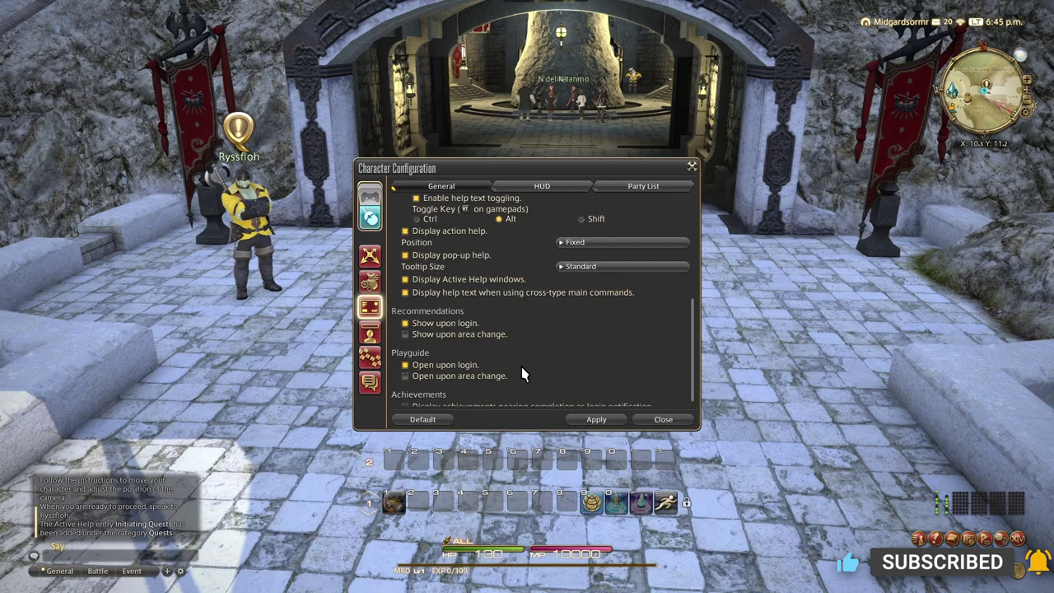
scroll(521, 375, "down", 1)
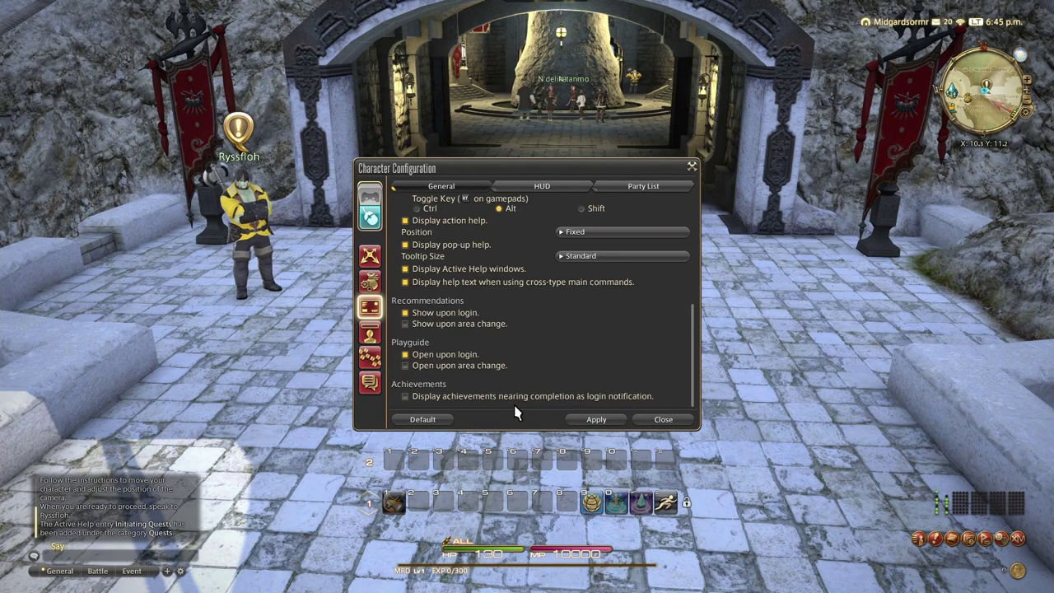
Enable the display of the target's remaining HP percentage in the HUD settings, and apply the changes.
left_click(557, 188)
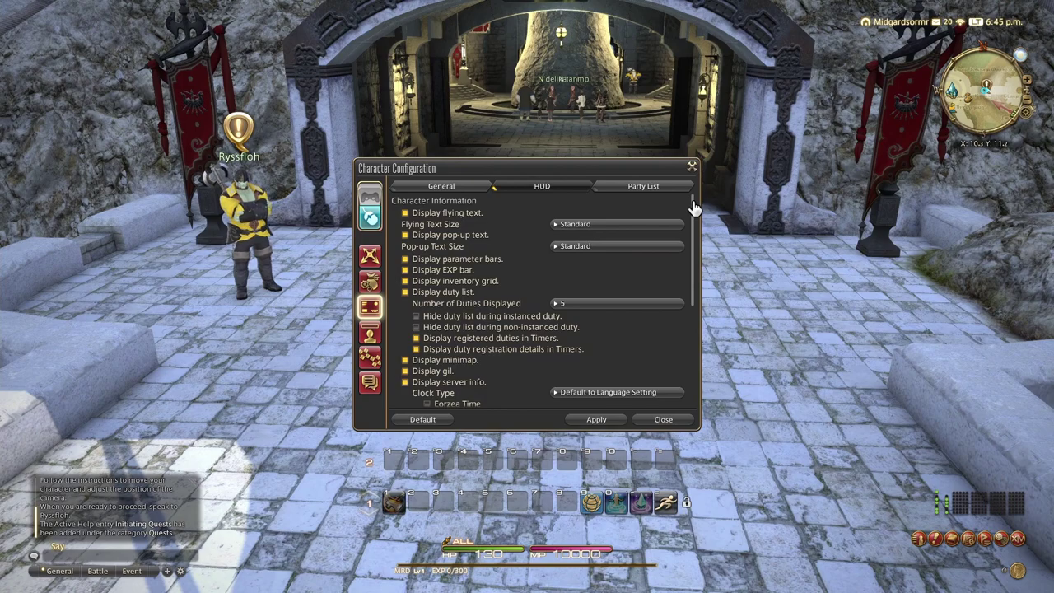
left_click_drag(694, 208, 696, 315)
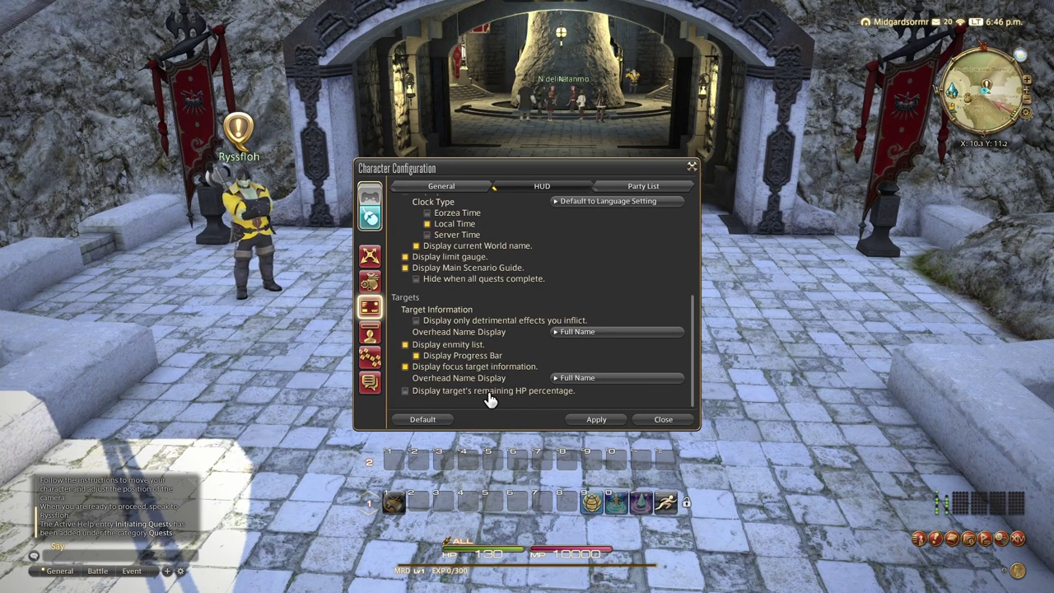
left_click(490, 393)
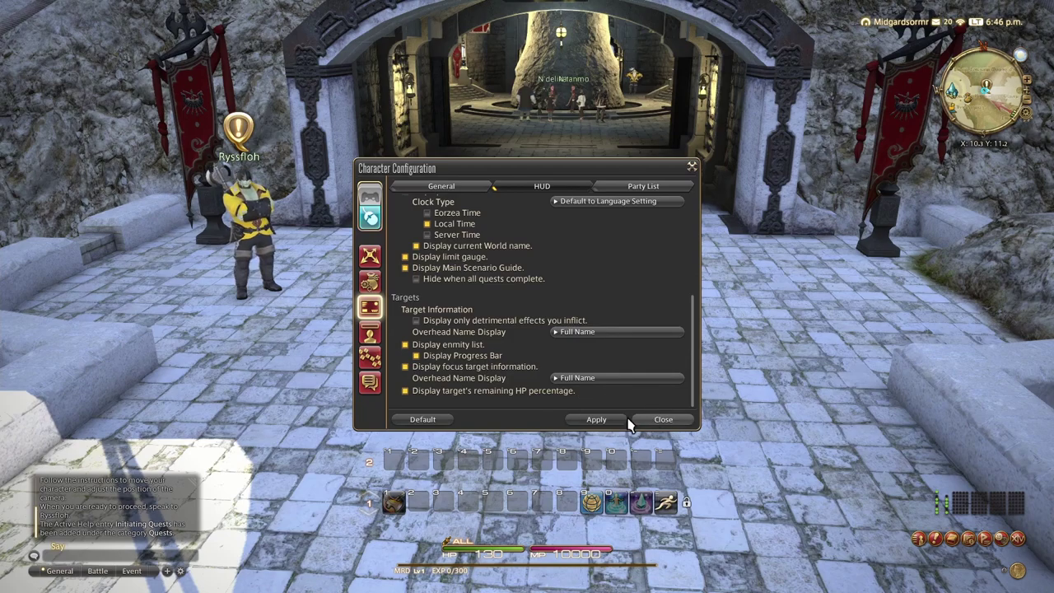
left_click(596, 420)
View the party list settings, and set your own character's name display to Never, title to Hide and HP bar to Never in the display name settings.
left_click(638, 187)
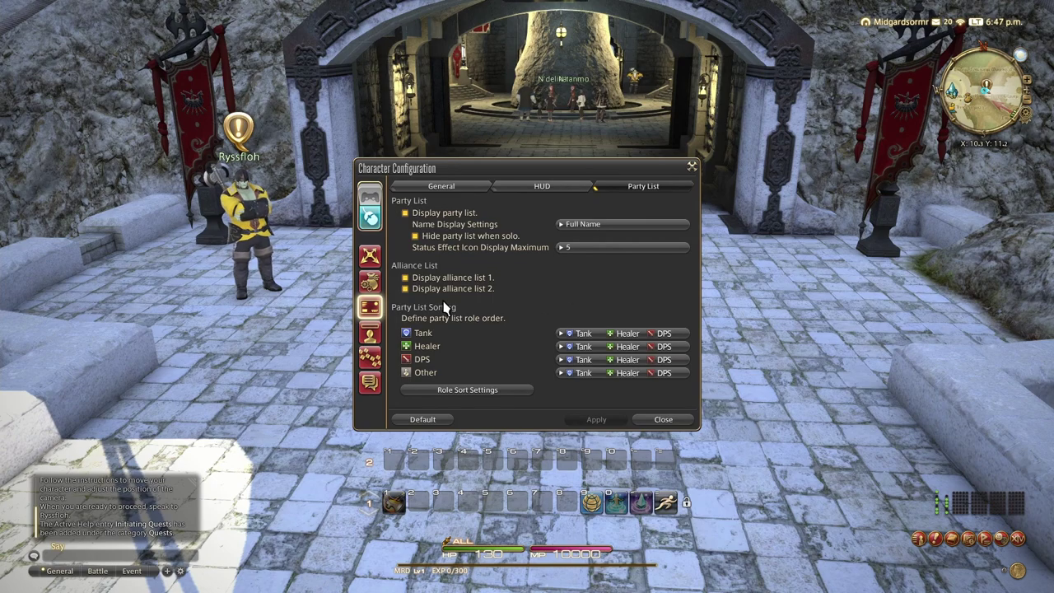
left_click(373, 334)
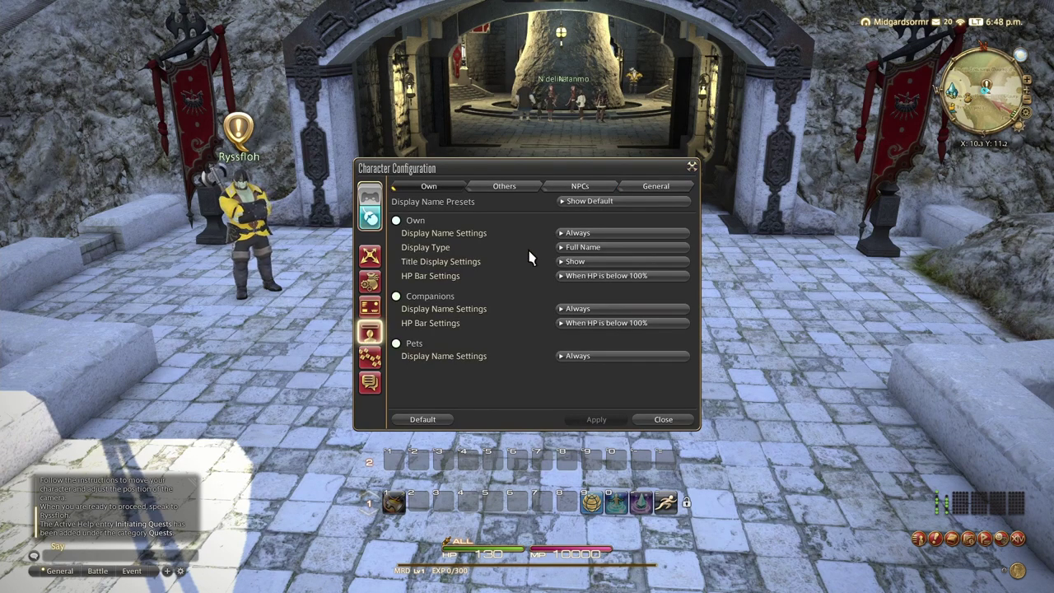
left_click(560, 237)
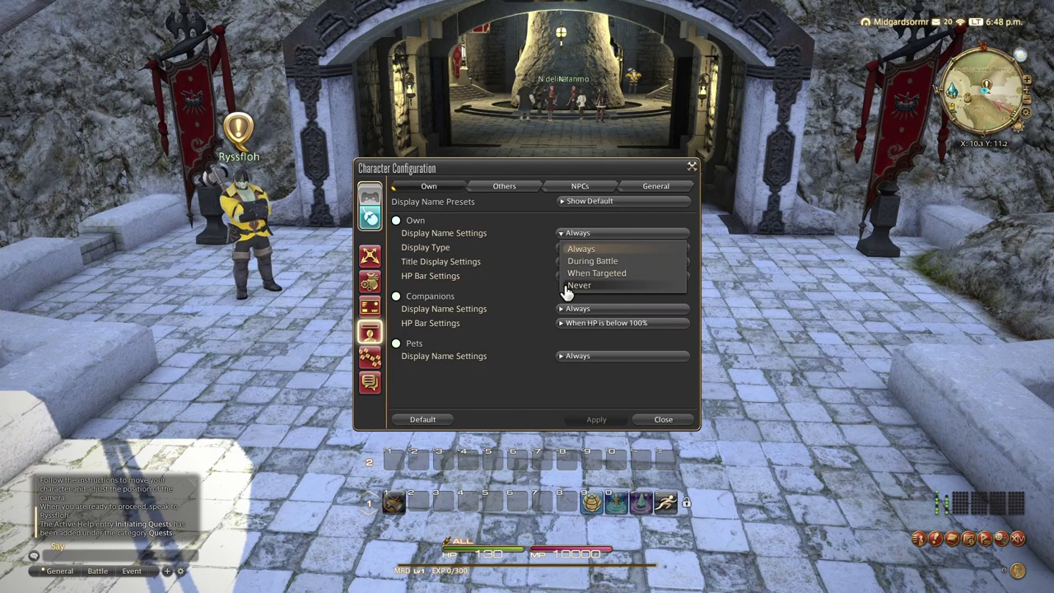
left_click(565, 292)
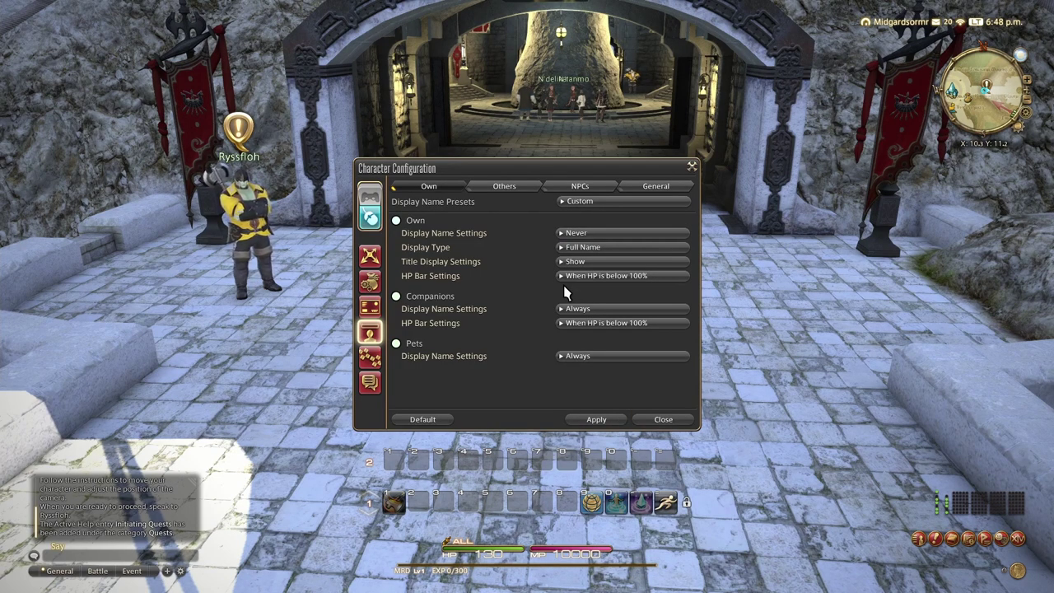
left_click(558, 263)
left_click(564, 288)
left_click(563, 280)
left_click(570, 327)
left_click(565, 247)
left_click(577, 263)
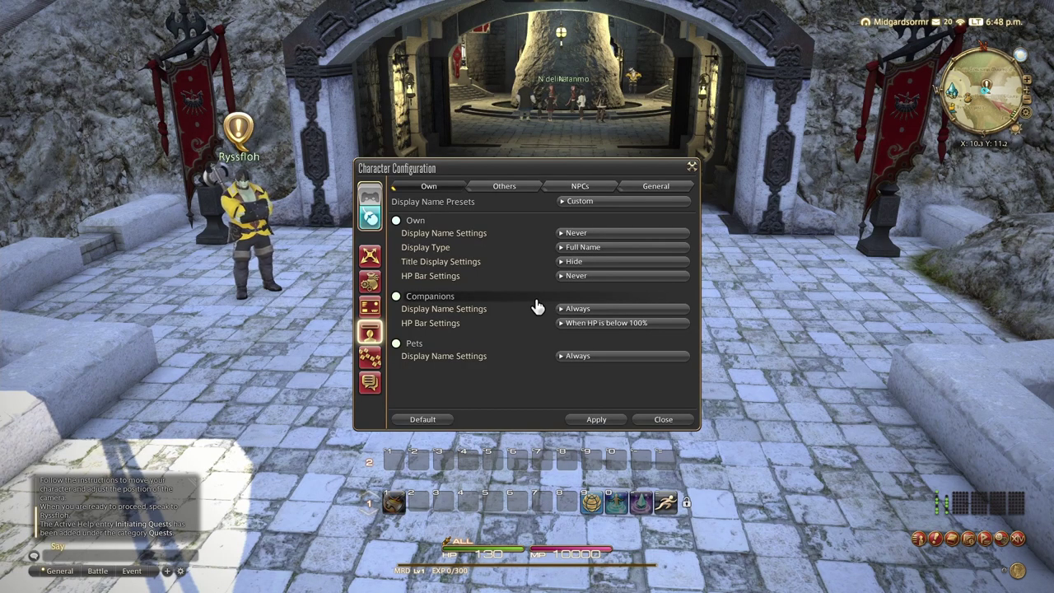
Set the name display of your own companions and pets to Never, and apply the changes.
left_click(565, 312)
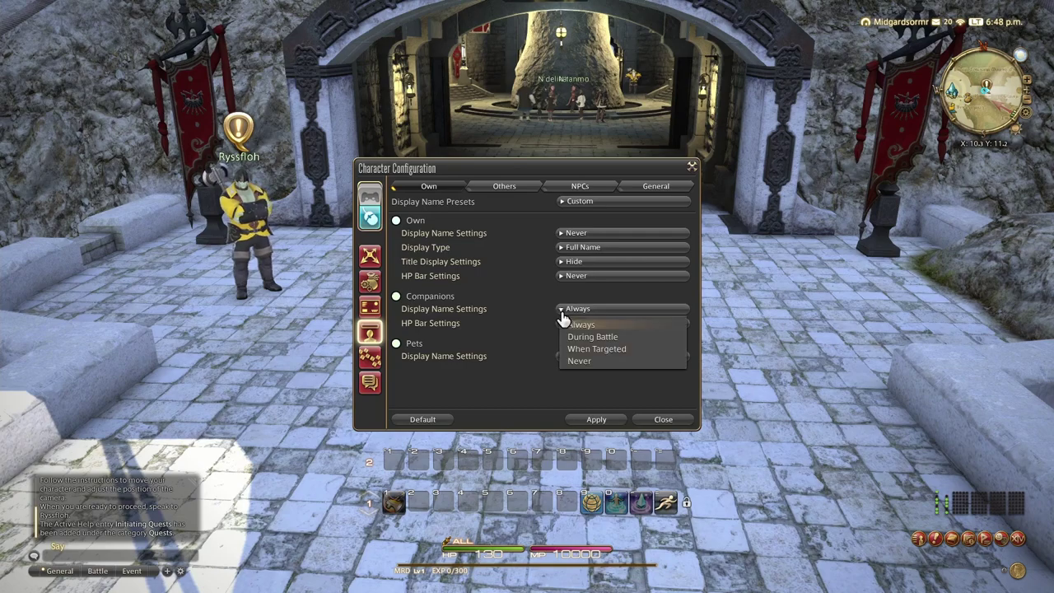
left_click(565, 363)
left_click(568, 327)
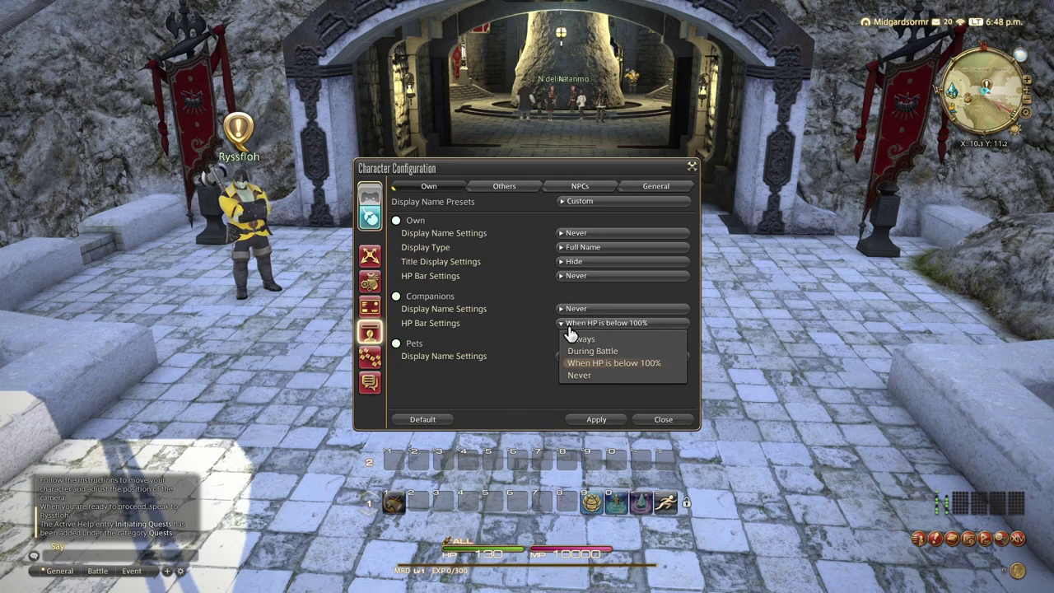
left_click(569, 328)
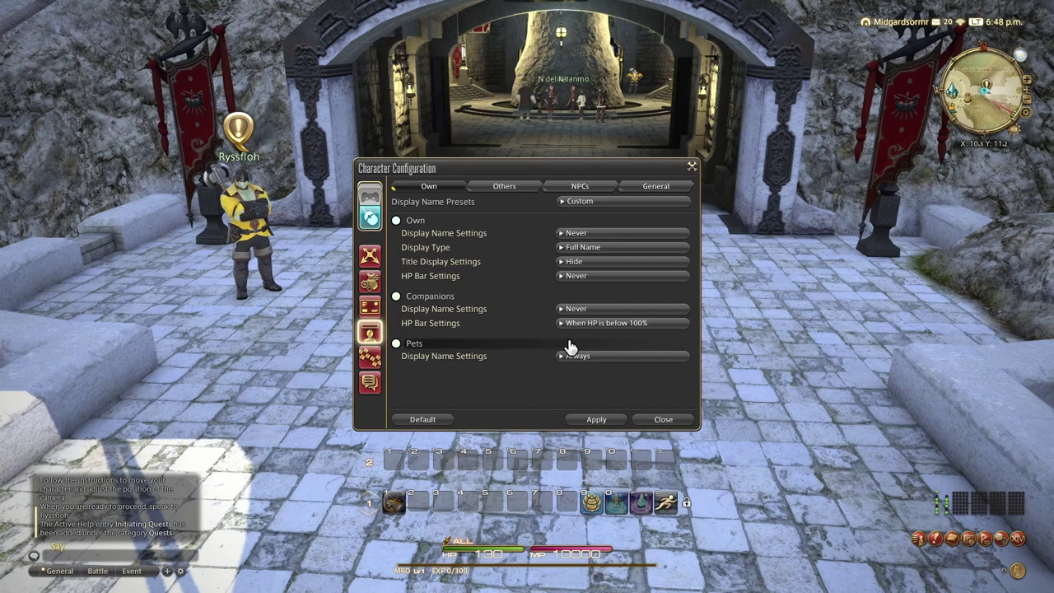
left_click(568, 355)
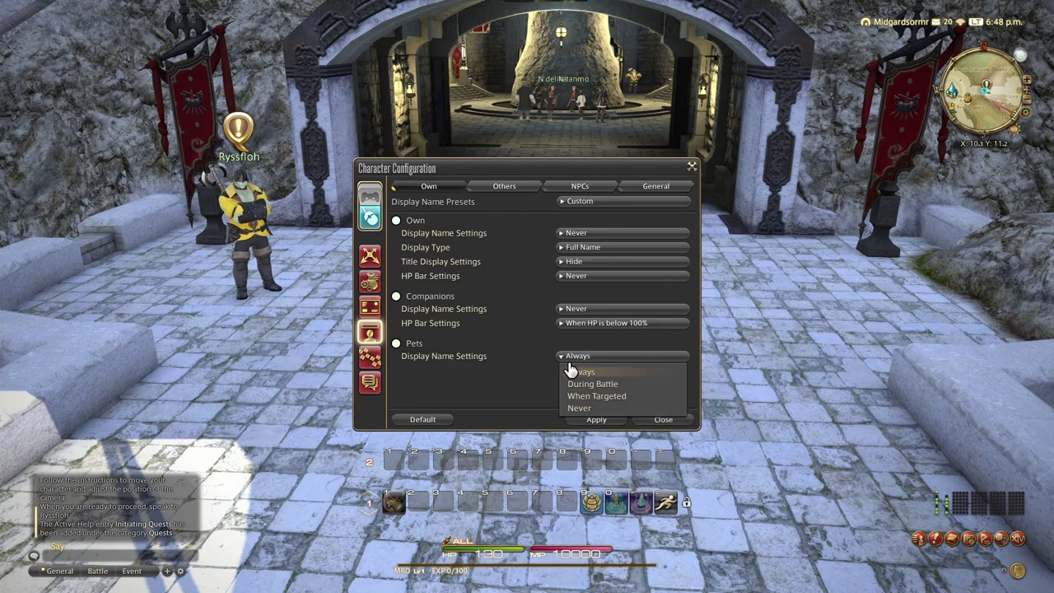
left_click(571, 413)
left_click(572, 419)
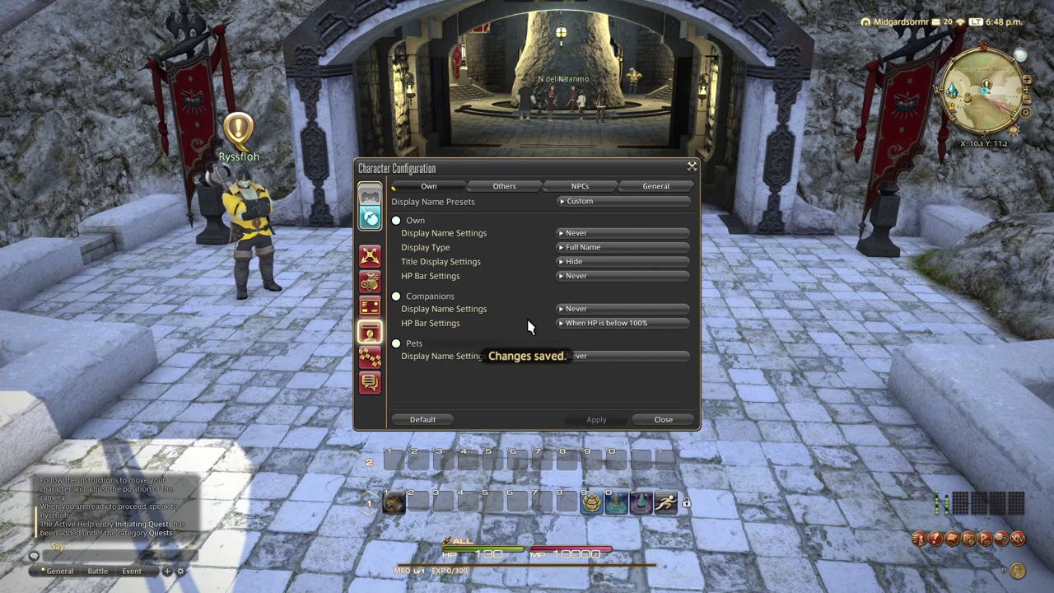
Set the name display of Other PCs to Never, and view the remaining name settings for other players down to Friends.
left_click(503, 187)
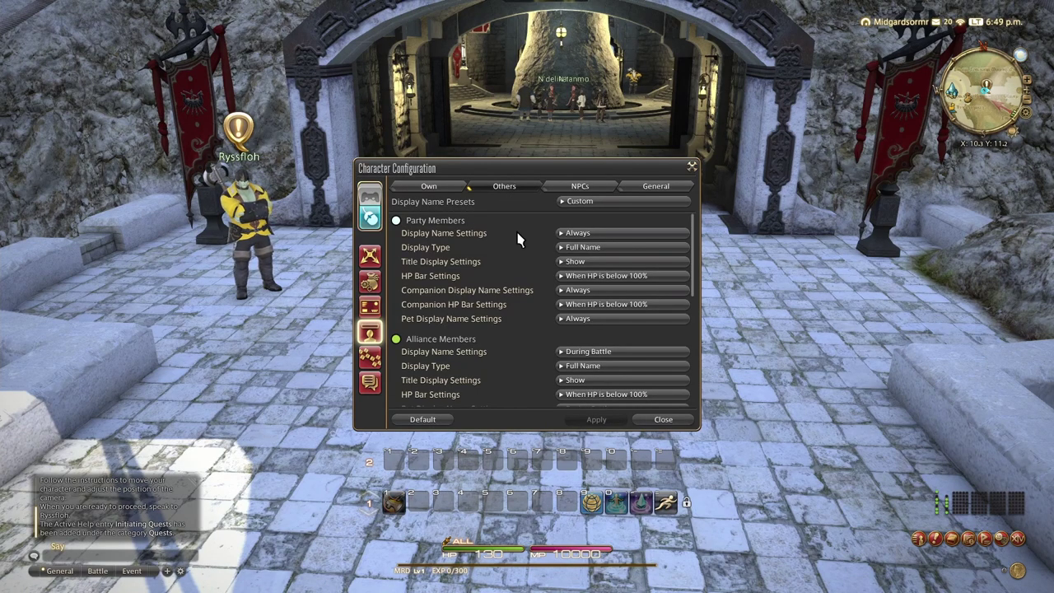
left_click_drag(692, 223, 693, 275)
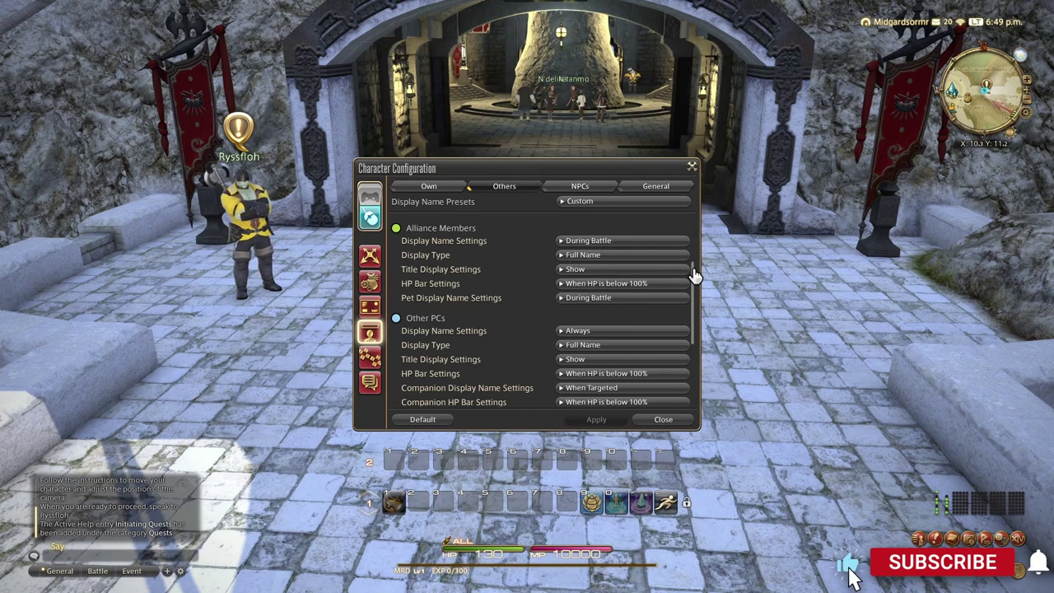
left_click_drag(695, 274, 696, 295)
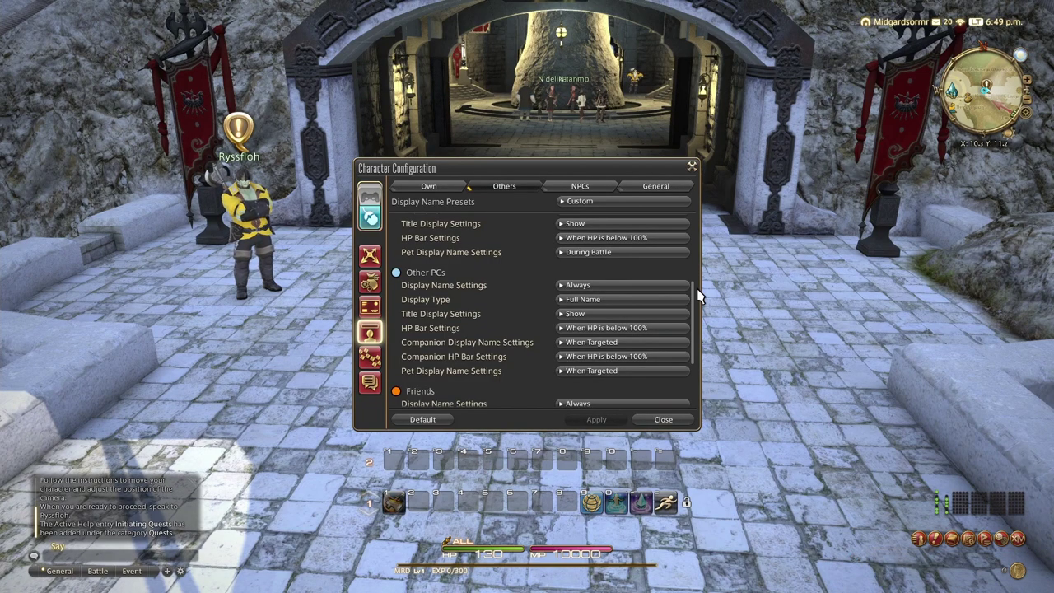
left_click(676, 287)
left_click(657, 338)
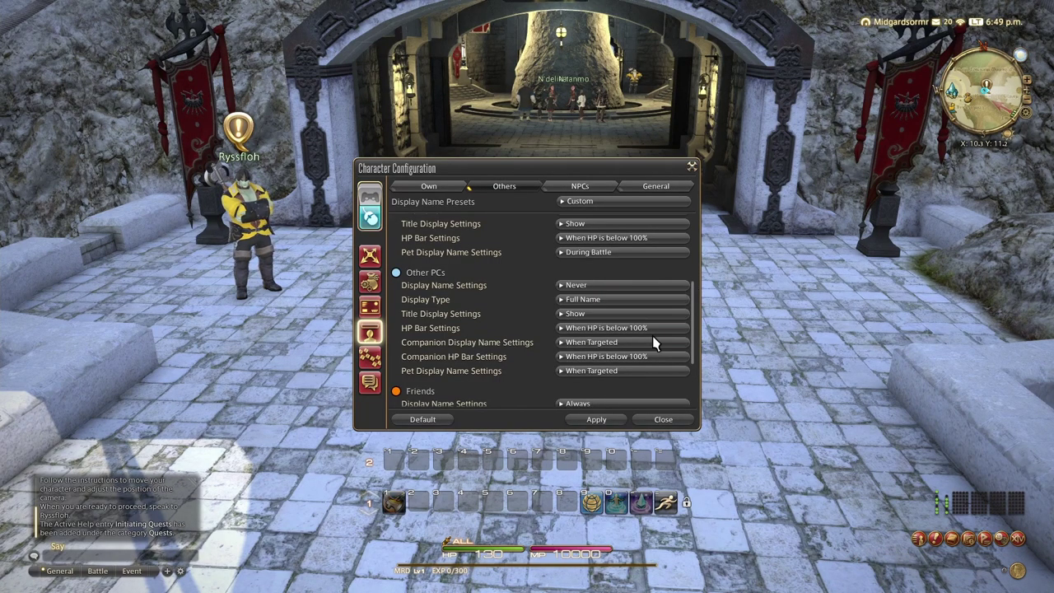
left_click(652, 333)
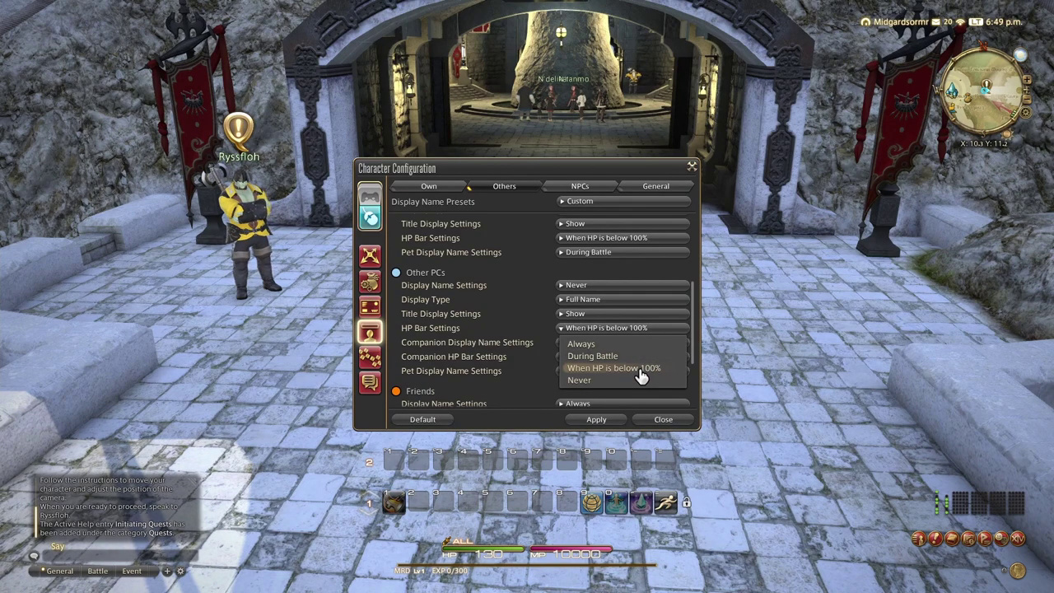
left_click(651, 332)
left_click_drag(691, 332, 697, 385)
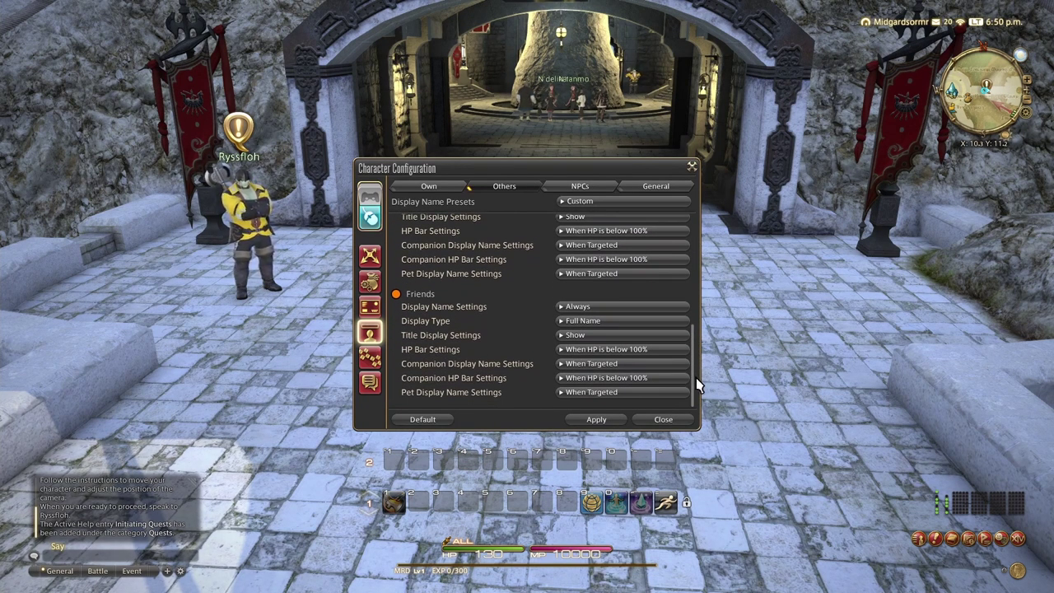
left_click_drag(698, 381, 712, 245)
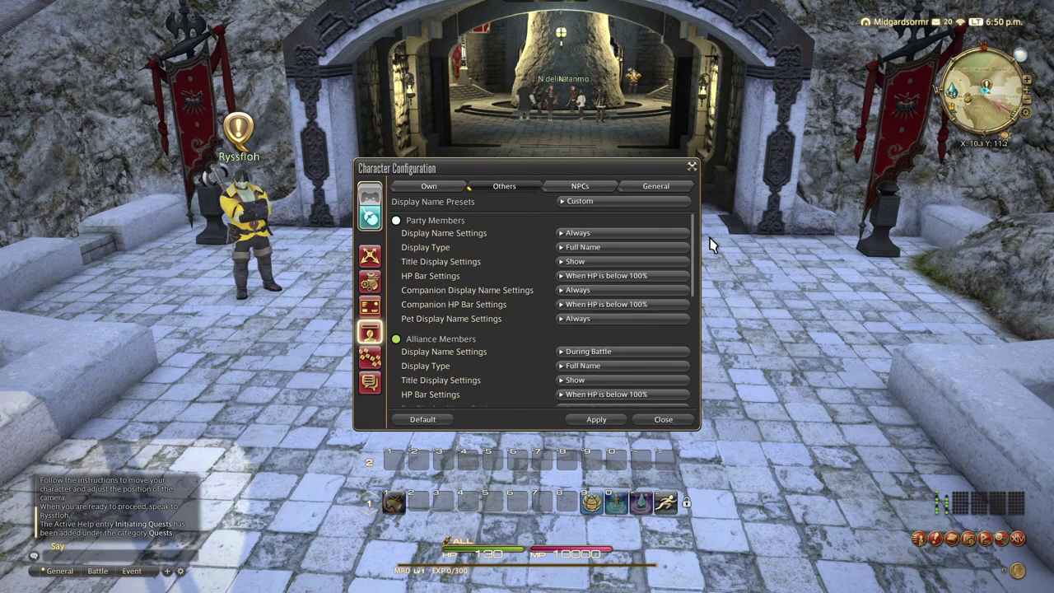
Go to the NPC display name settings, try Never for the names of objects, and restore Always.
left_click(578, 190)
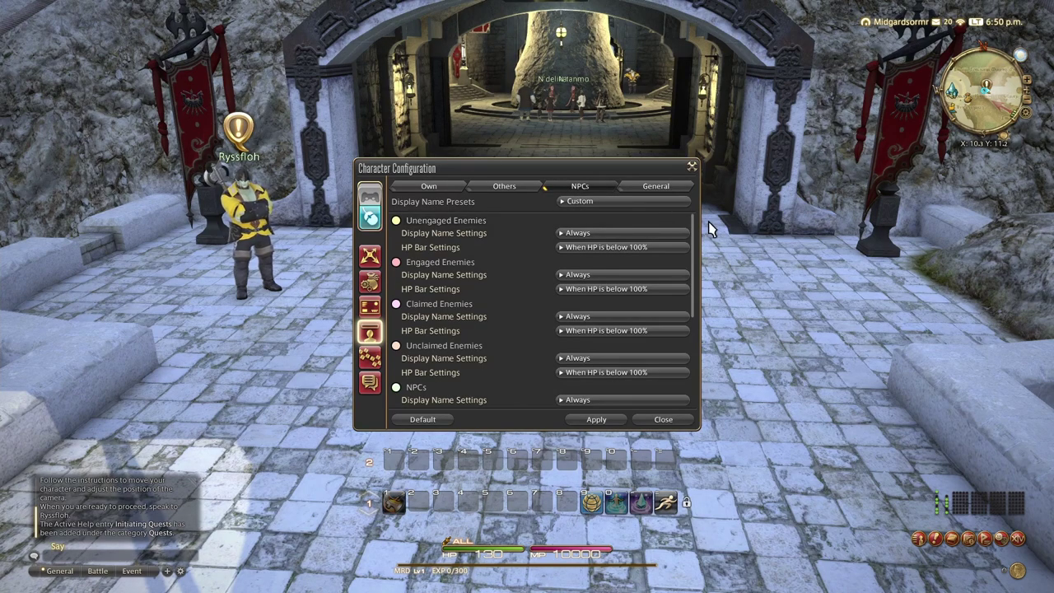
left_click_drag(695, 227, 696, 314)
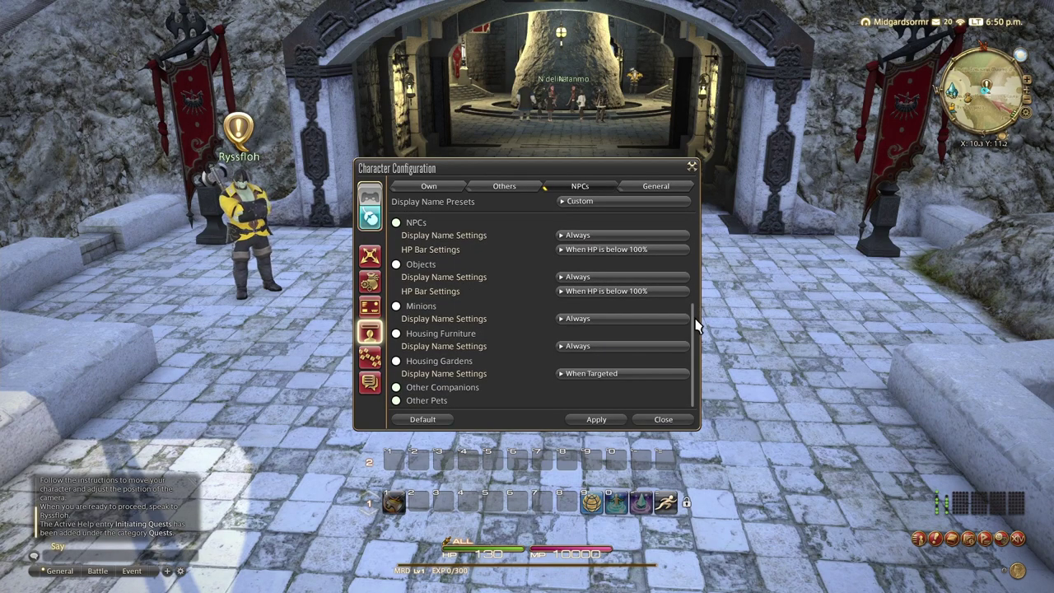
left_click(682, 280)
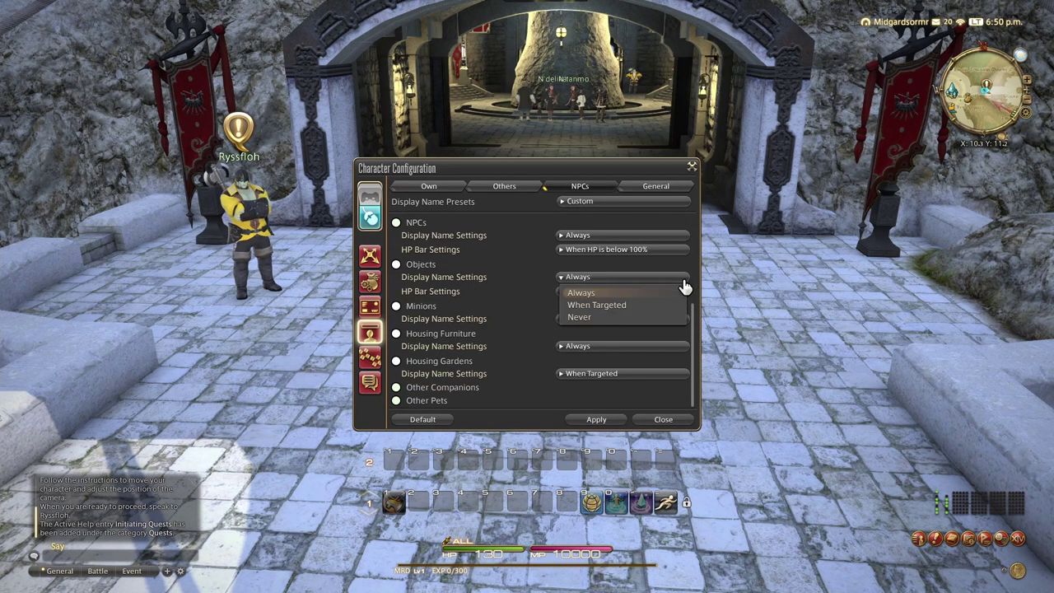
left_click(680, 320)
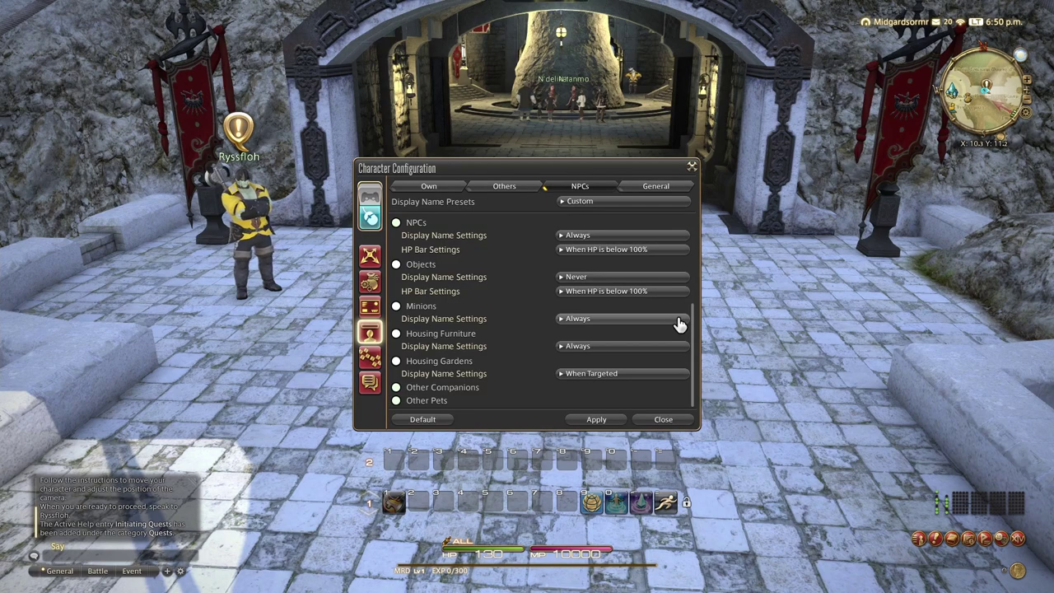
left_click(680, 280)
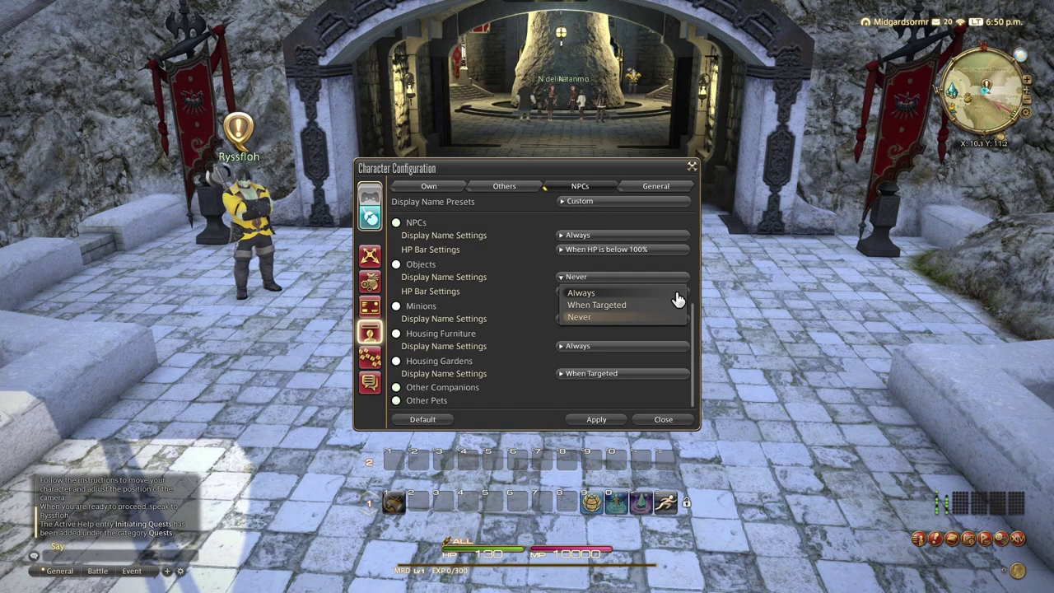
left_click(676, 294)
Set the name display of minions to When Targeted and of housing furniture to Never.
left_click(675, 320)
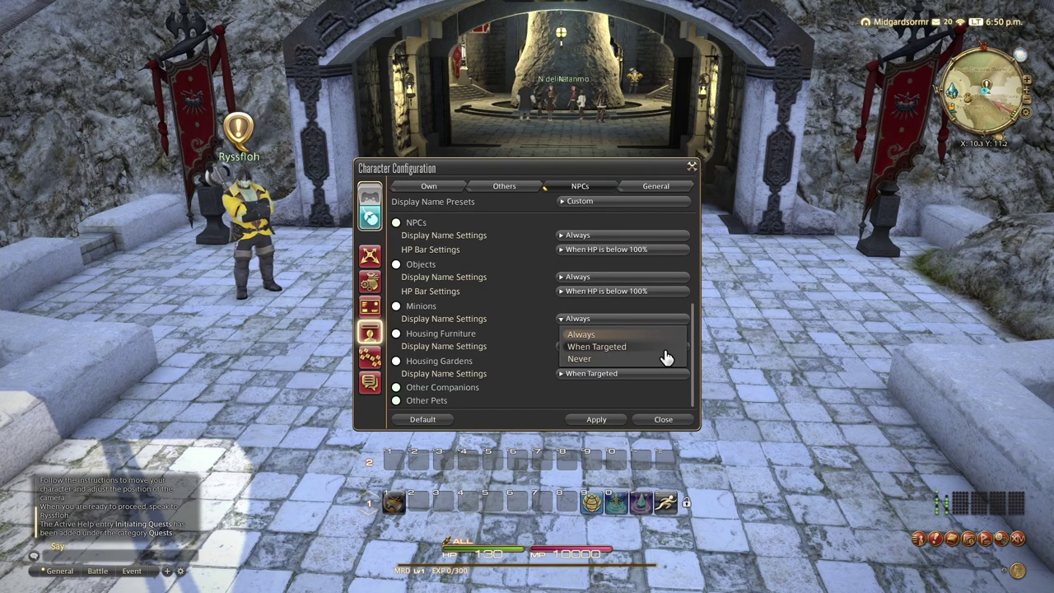
left_click(665, 351)
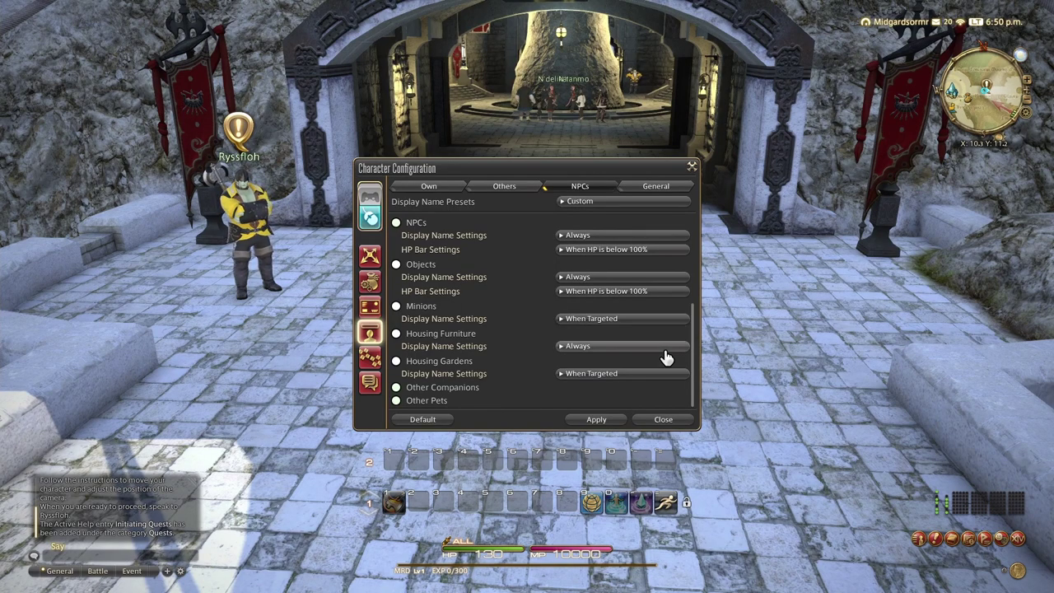
left_click(665, 351)
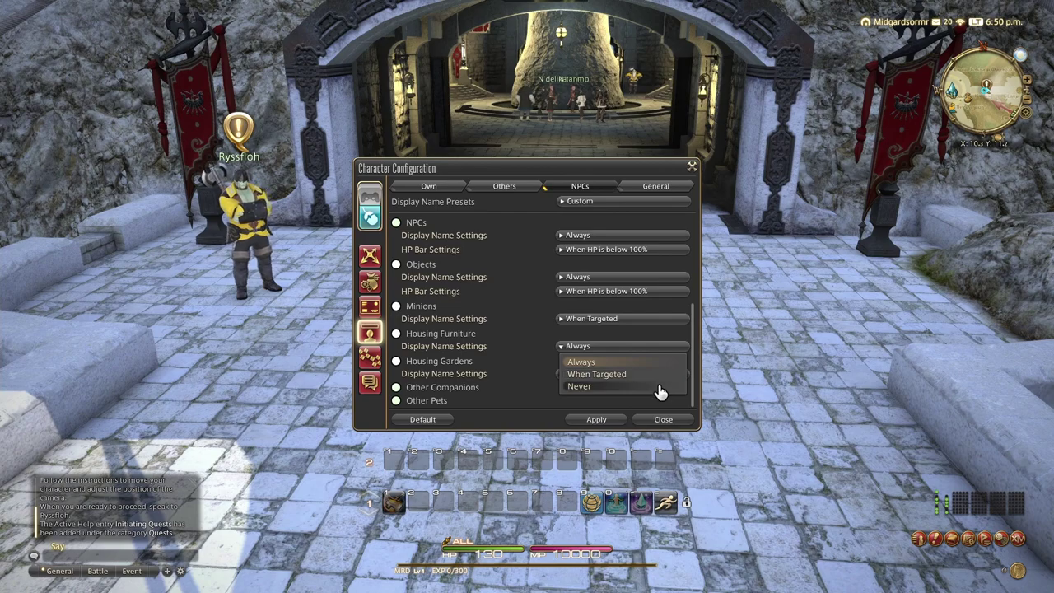
left_click(660, 389)
left_click(661, 382)
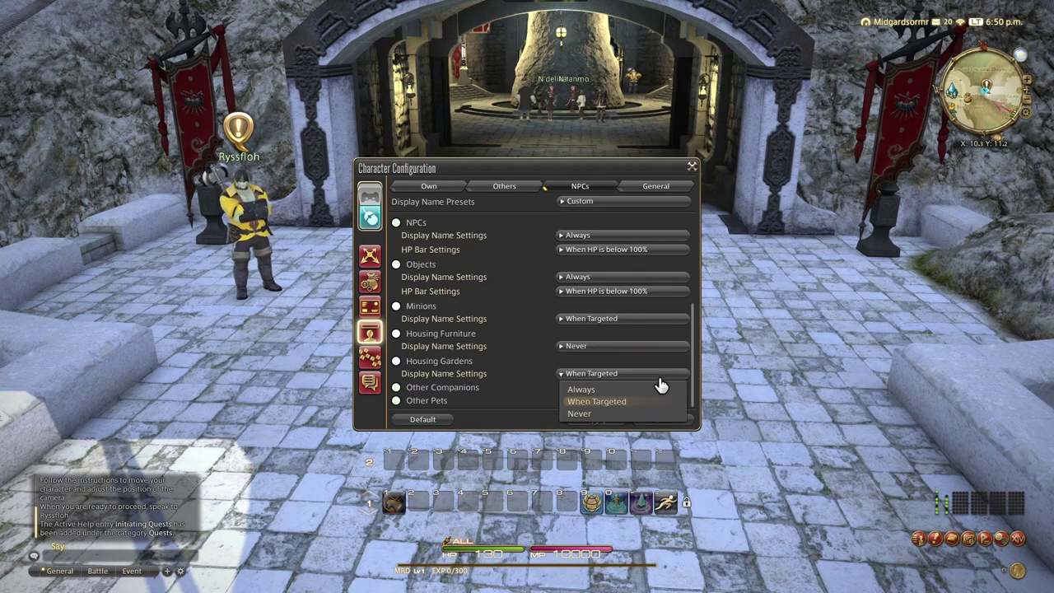
left_click(660, 382)
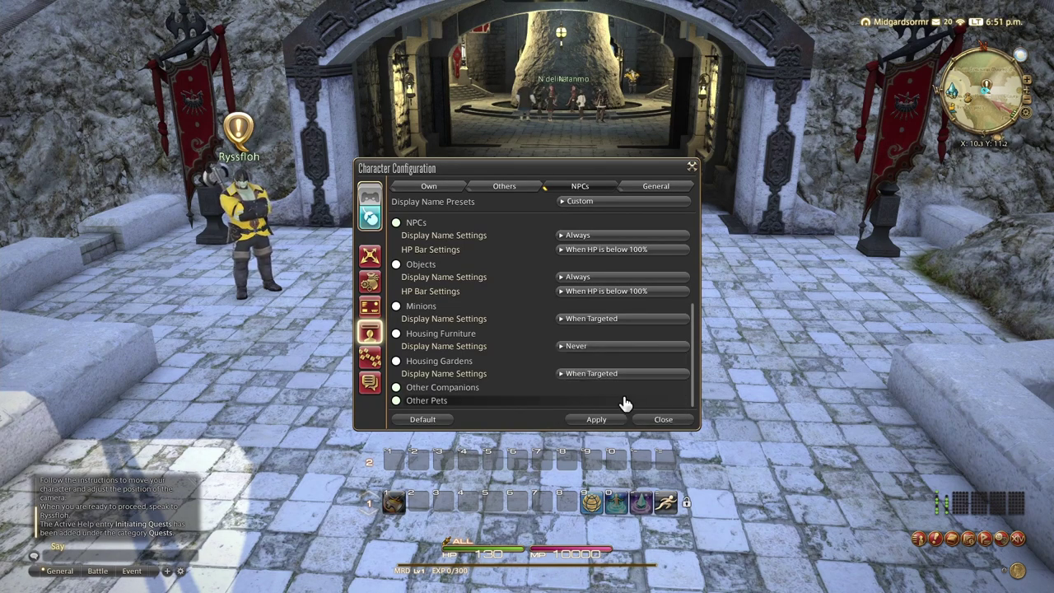
left_click_drag(694, 387, 638, 224)
Go to the hotbar display settings and try toggling unassigned slots, hotbar numbers and the cycling button, restoring each option.
left_click(650, 187)
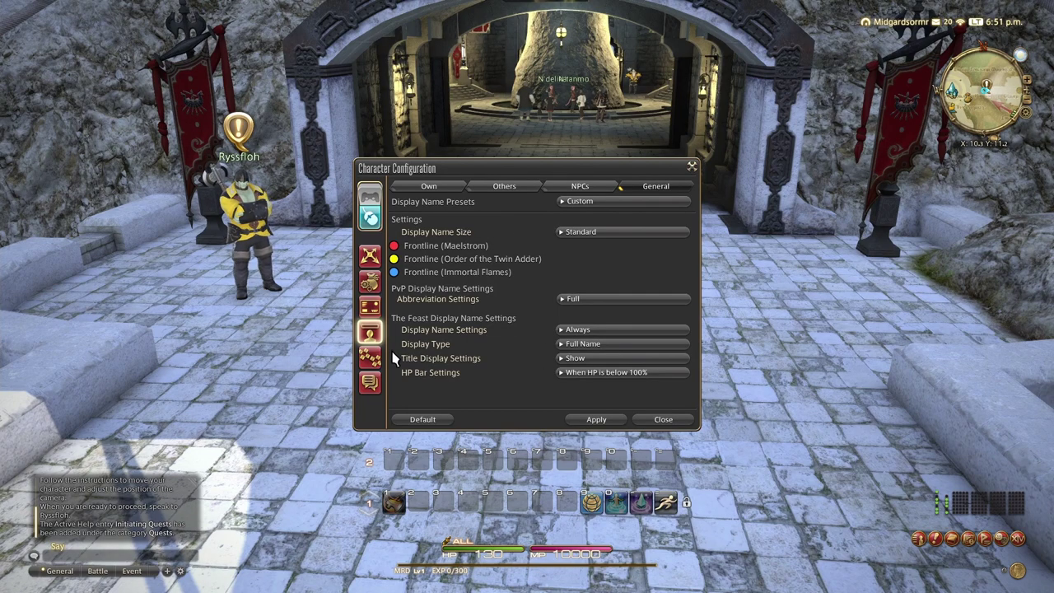
left_click(370, 364)
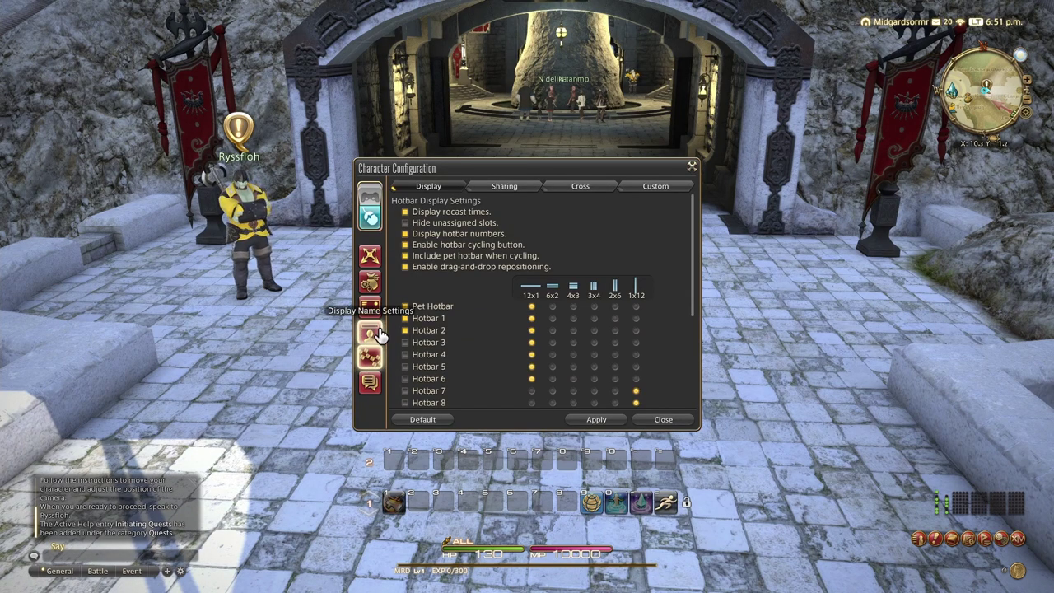
left_click(405, 224)
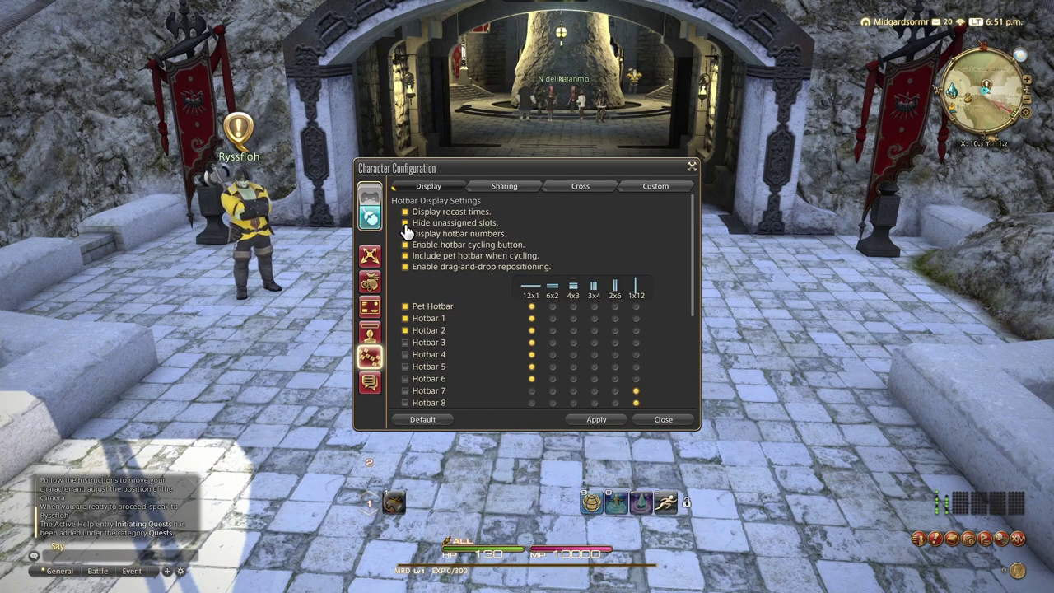
left_click(404, 225)
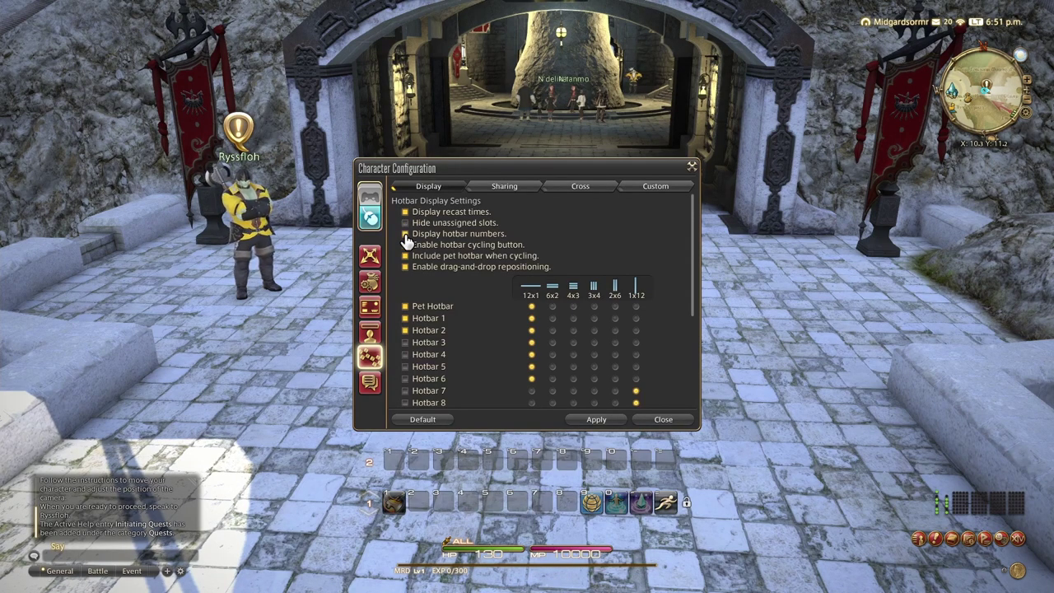
left_click(405, 235)
left_click(404, 235)
left_click(404, 245)
left_click(404, 246)
Disable drag-and-drop repositioning, pet hotbar cycling, the cycling button and hotbar numbers, and briefly try hiding unassigned slots.
left_click(405, 266)
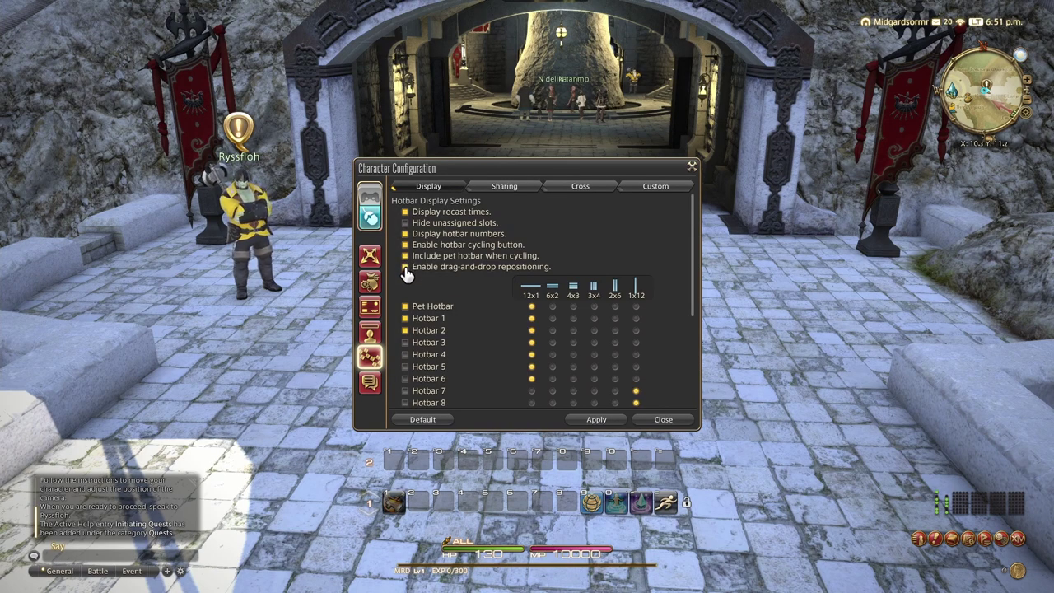
left_click(405, 256)
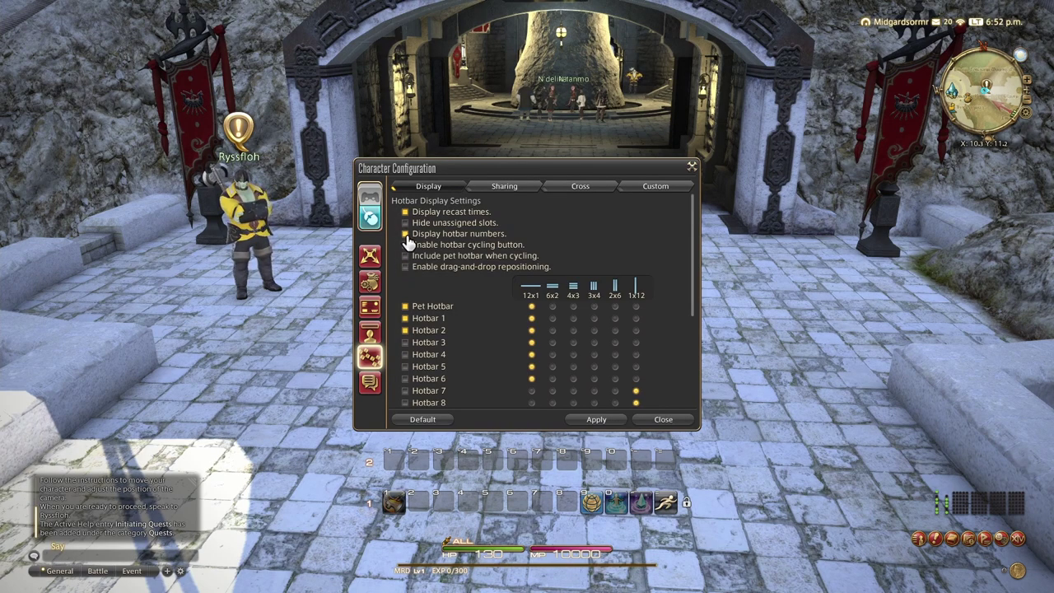
left_click(405, 234)
left_click(404, 224)
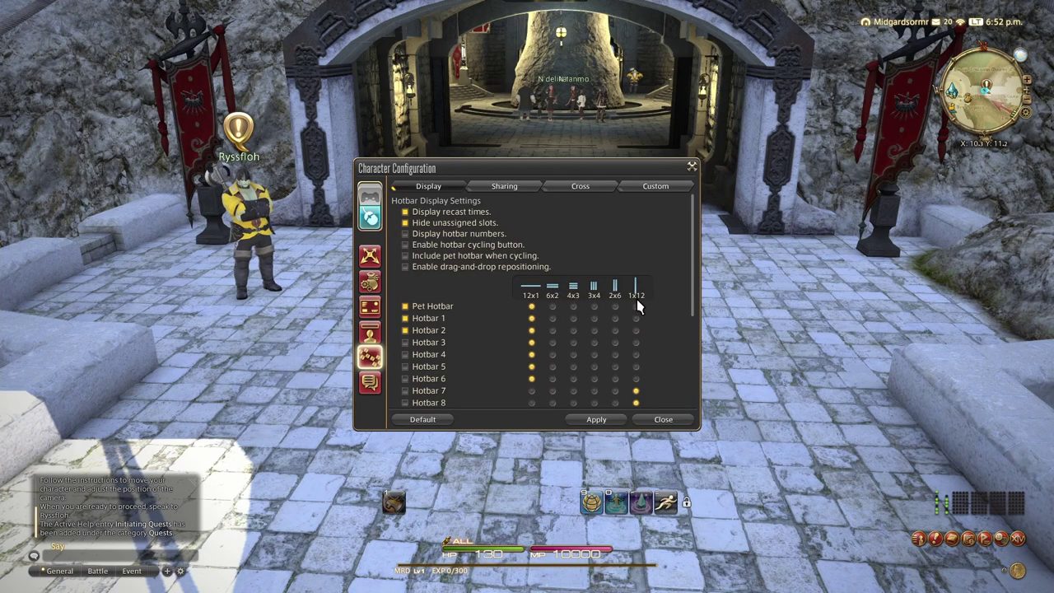
left_click(405, 224)
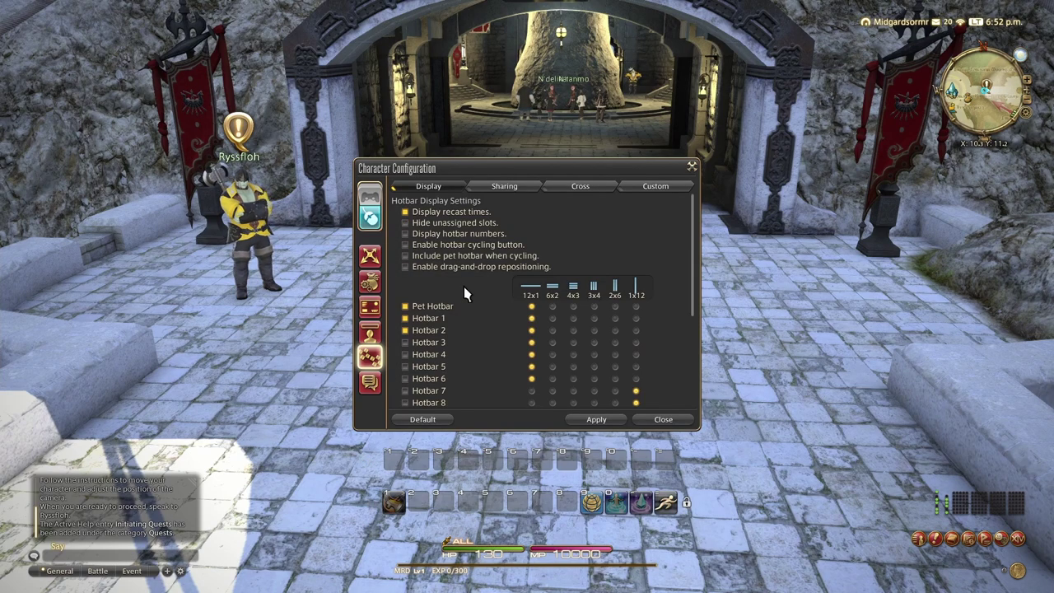
Try the 6x2, 4x3, 3x4, 2x6 and 1x12 layouts for Hotbar 1 and return it to 12x1.
left_click(553, 318)
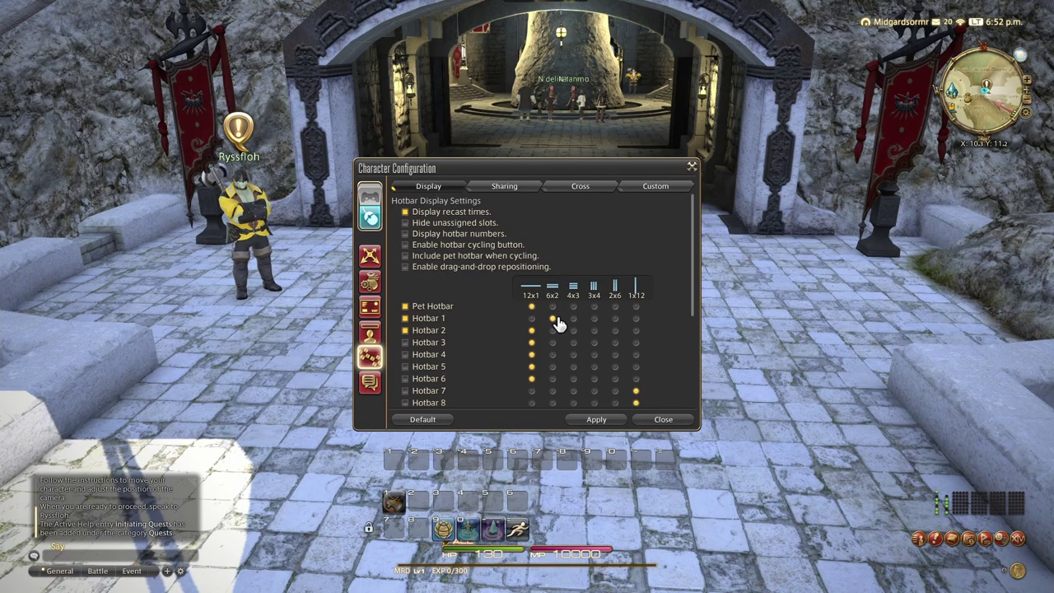
left_click(573, 319)
left_click(593, 318)
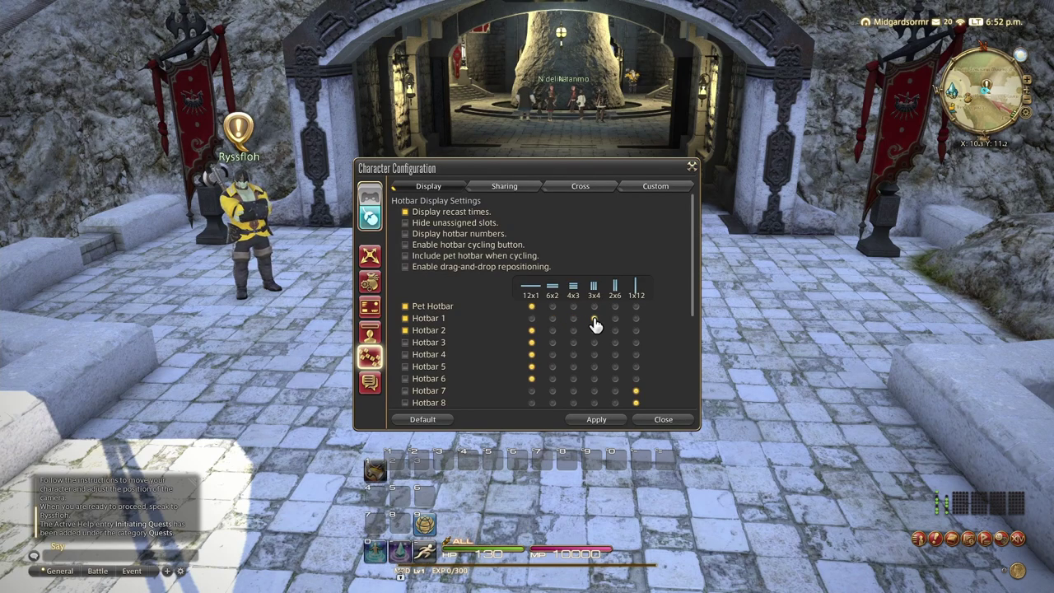
left_click(615, 318)
left_click(635, 319)
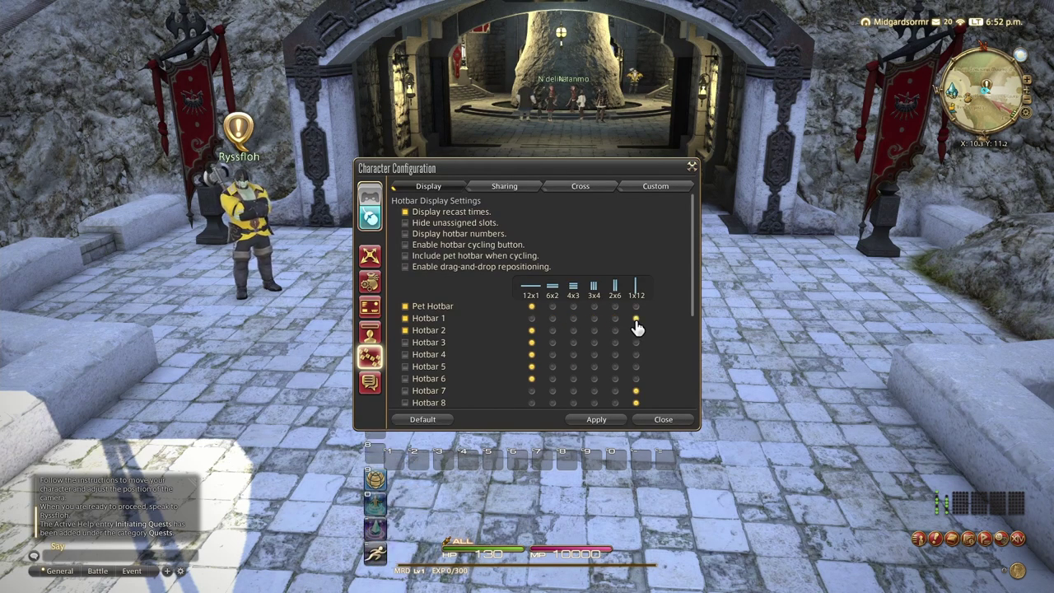
left_click(531, 319)
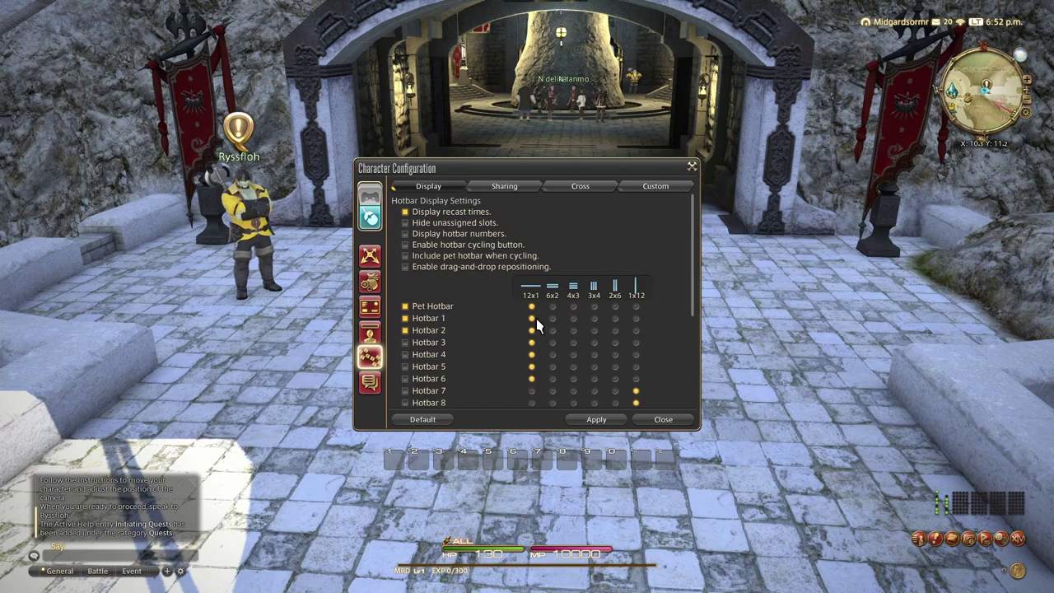
left_click(552, 319)
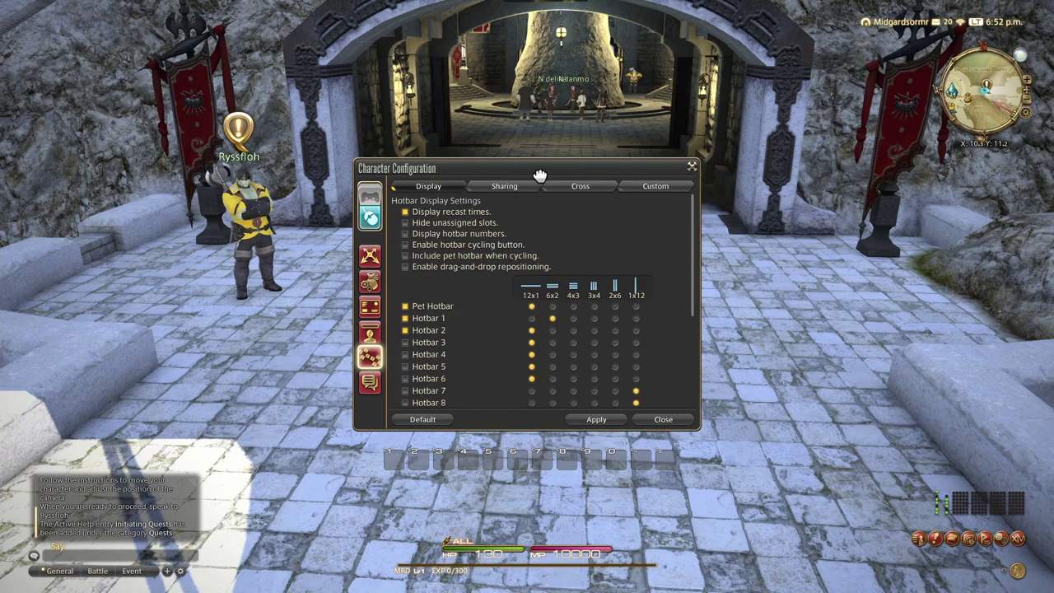
left_click_drag(539, 177, 539, 185)
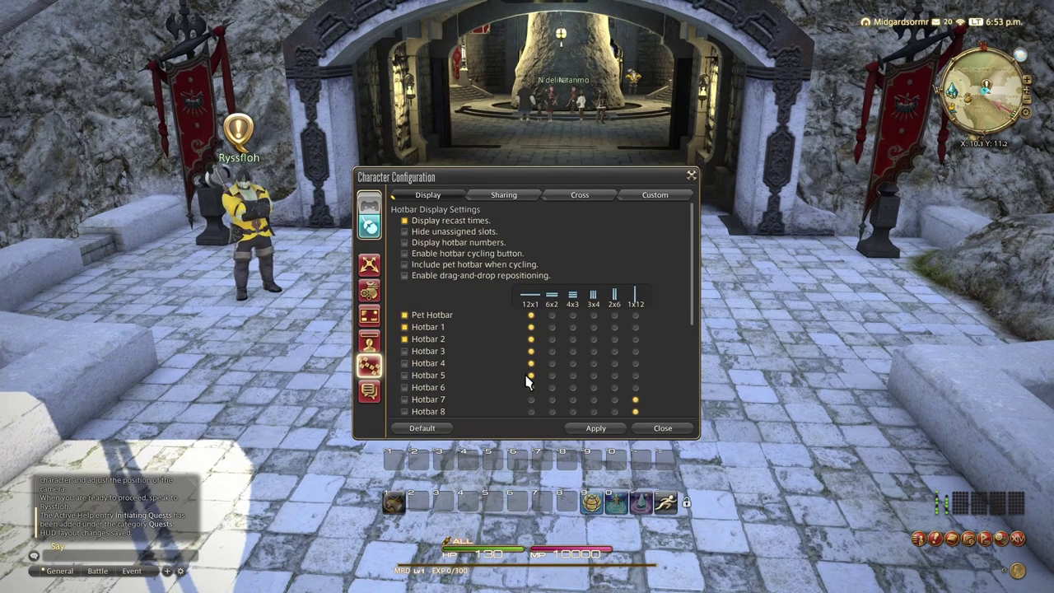
Review the pet hotbar, sharing, cross hotbar and custom hotbar settings, and apply the hotbar display changes.
scroll(527, 329, "down", 5)
left_click_drag(689, 294, 691, 349)
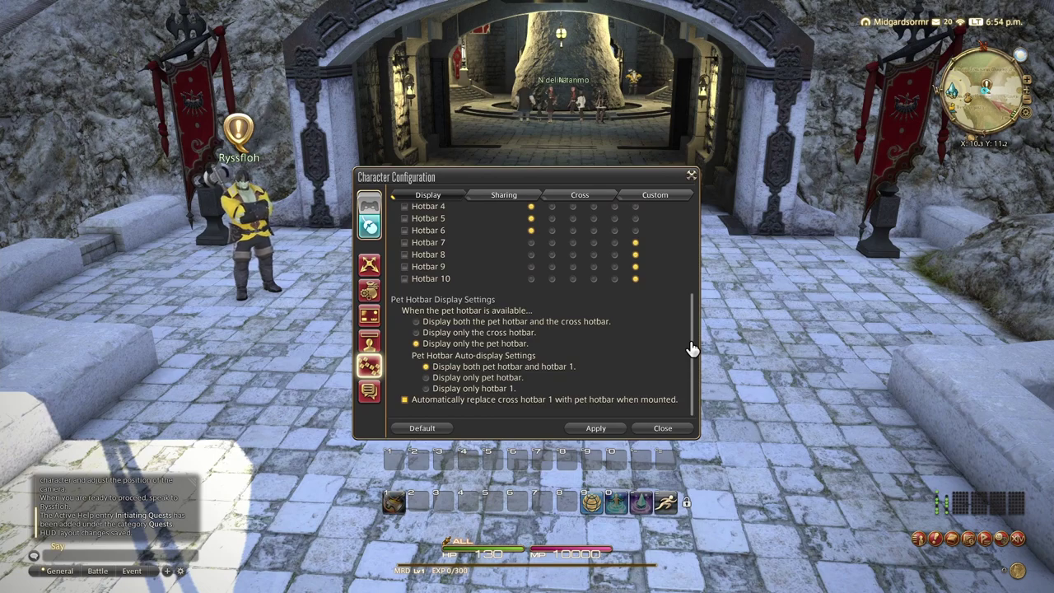
left_click(507, 198)
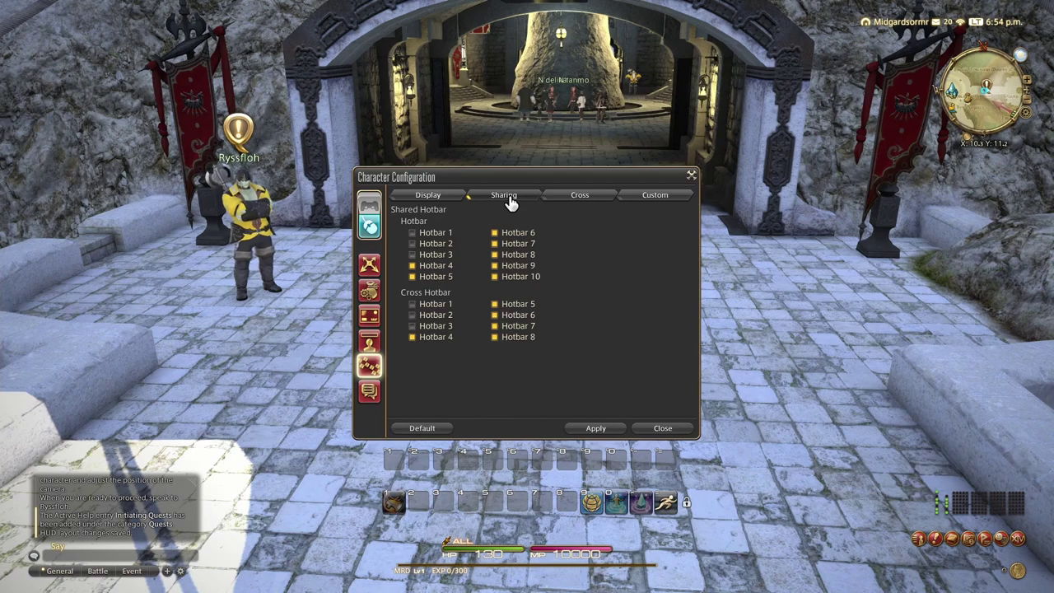
left_click(573, 204)
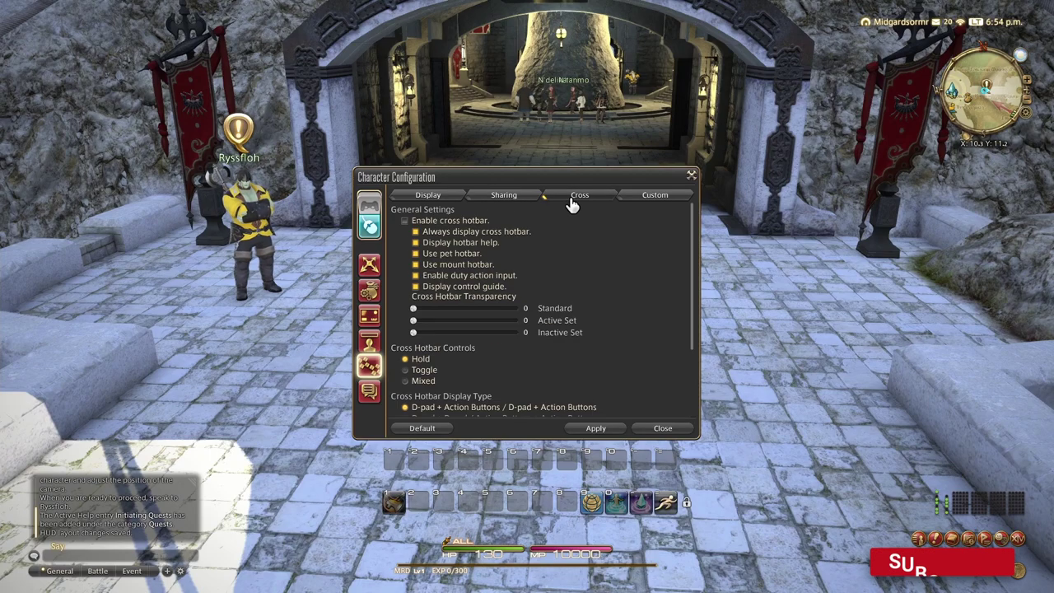
left_click(630, 202)
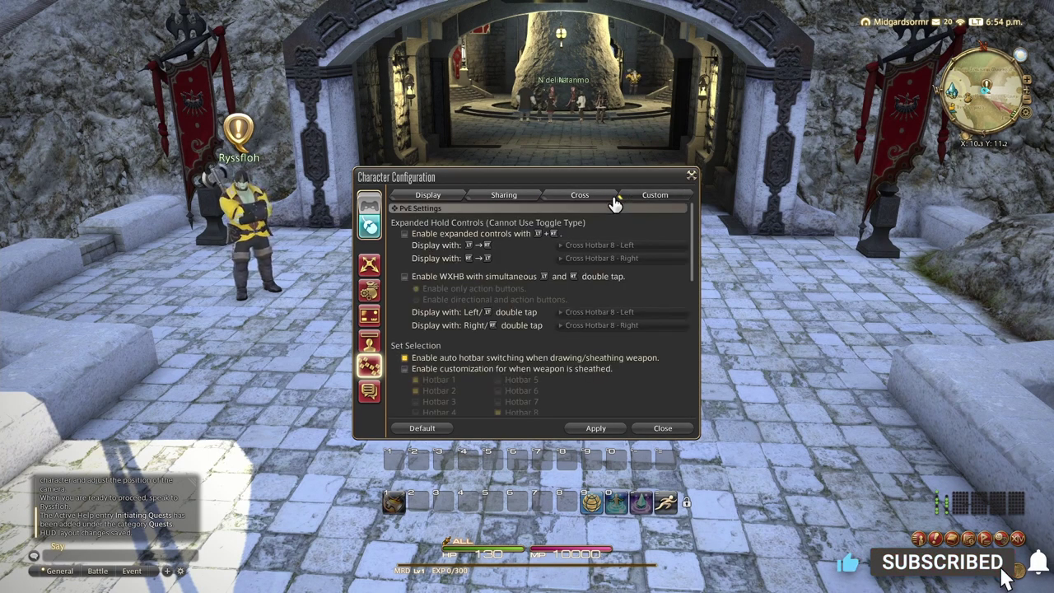
left_click(437, 198)
left_click(596, 428)
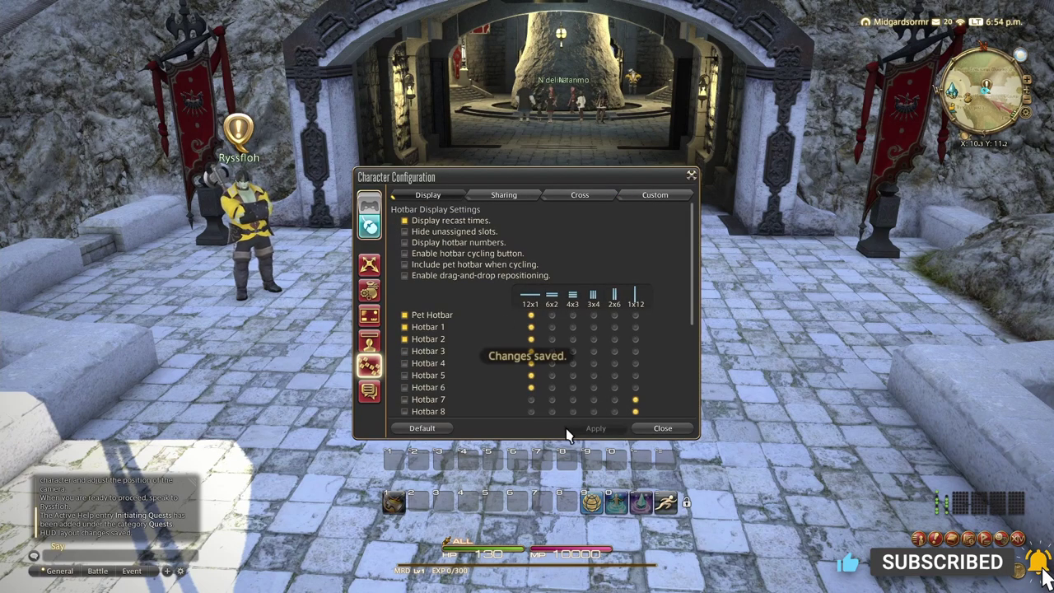
Go to the log window settings and look through the options for name display type and chat prompt font size.
left_click(369, 399)
left_click(680, 224)
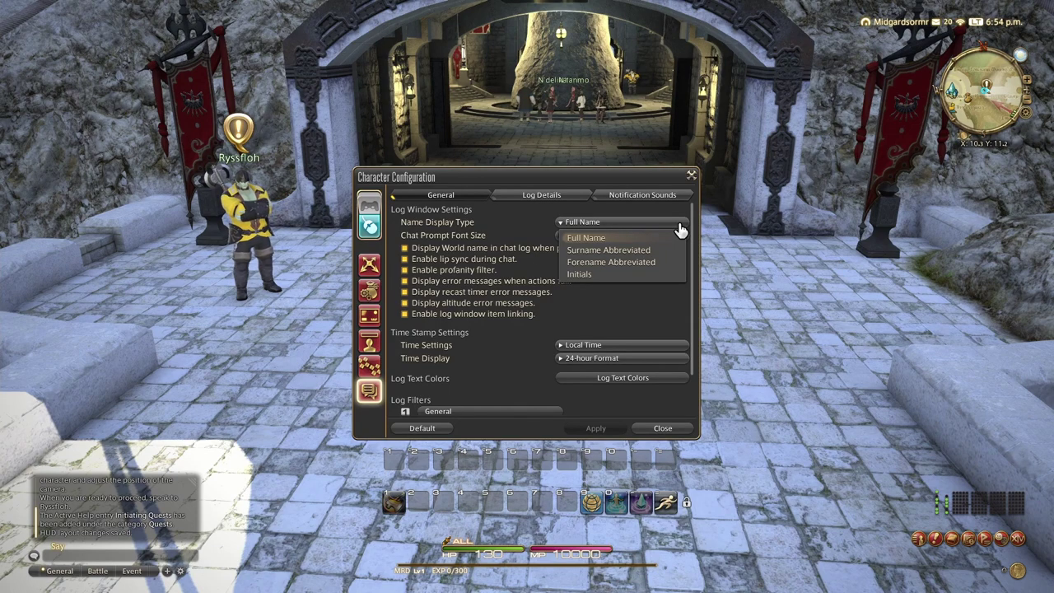
left_click(680, 232)
left_click(677, 240)
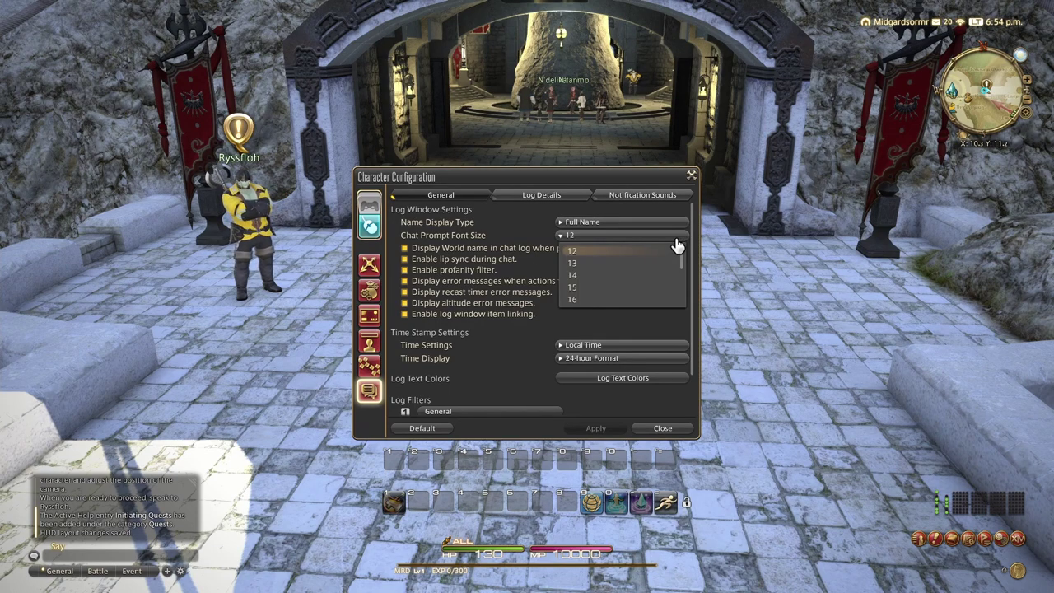
left_click(675, 242)
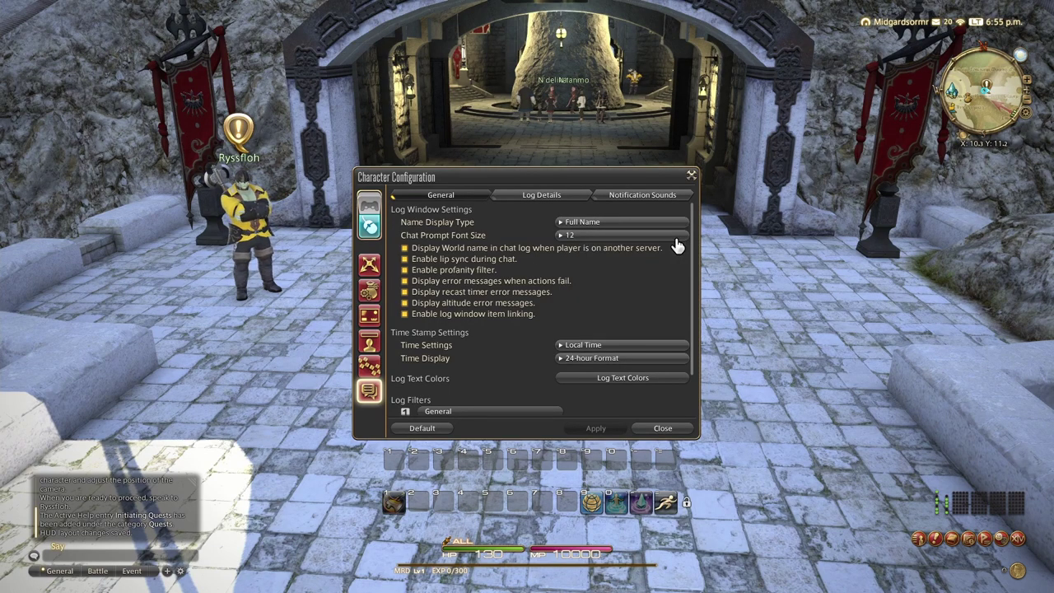
Disable the altitude, recast timer and failed-action error messages as well as the profanity filter.
left_click(484, 303)
left_click(486, 294)
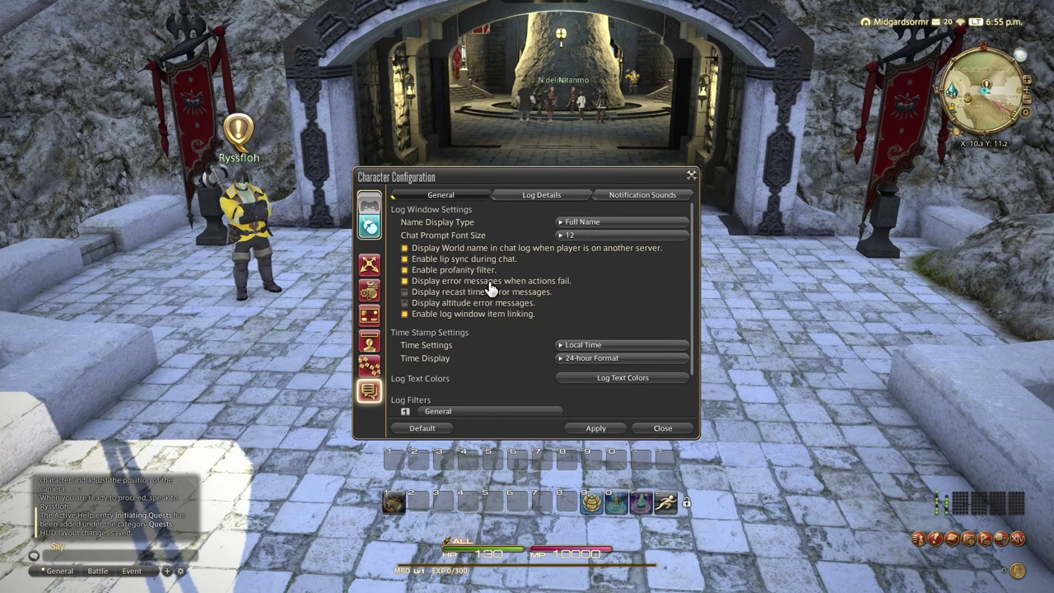
left_click(488, 282)
left_click(489, 273)
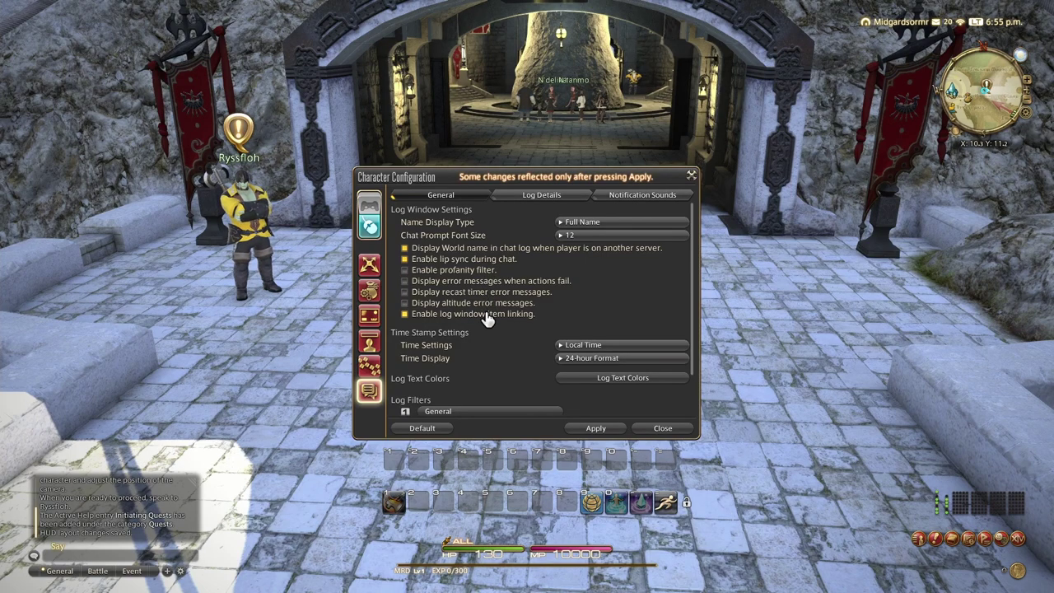
Check the time stamp's time source options and set the time display to 12-hour Format.
left_click(560, 348)
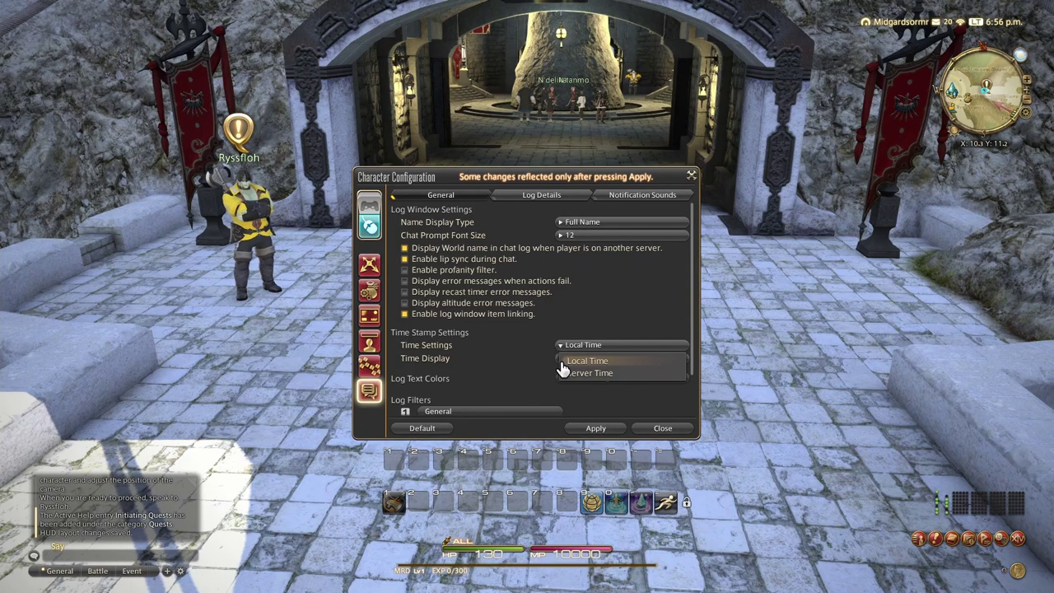
left_click(561, 359)
left_click(562, 359)
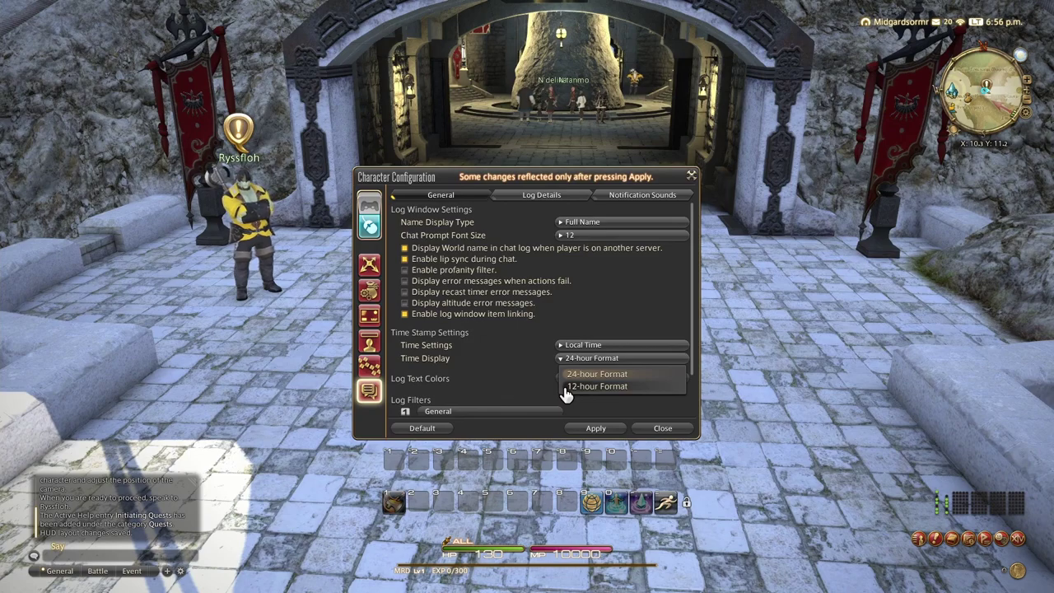
left_click(567, 387)
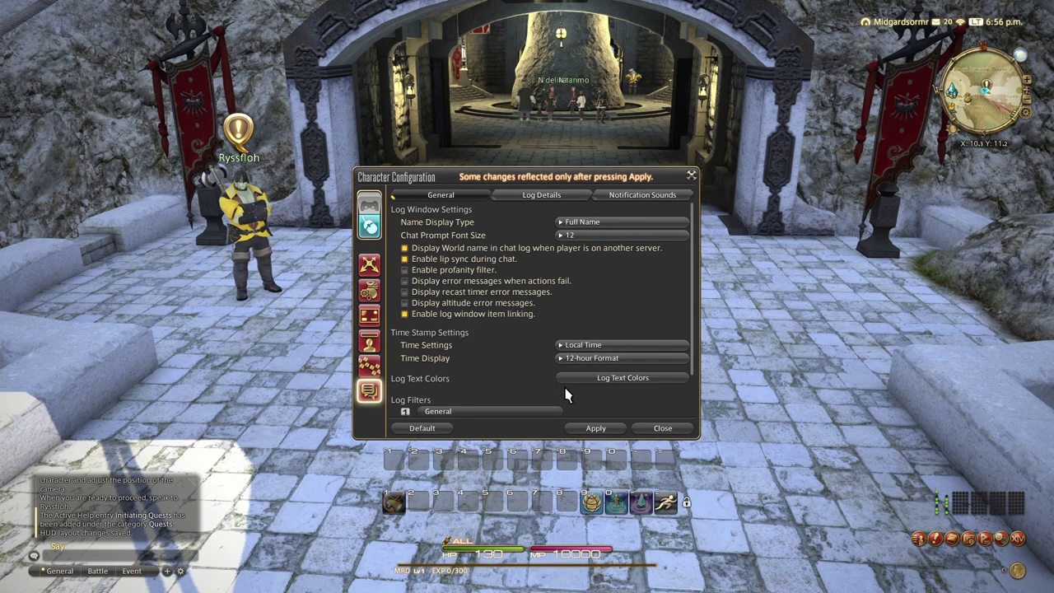
Examine the log text colors and the General log filters for chat, battle and announcements.
left_click(564, 380)
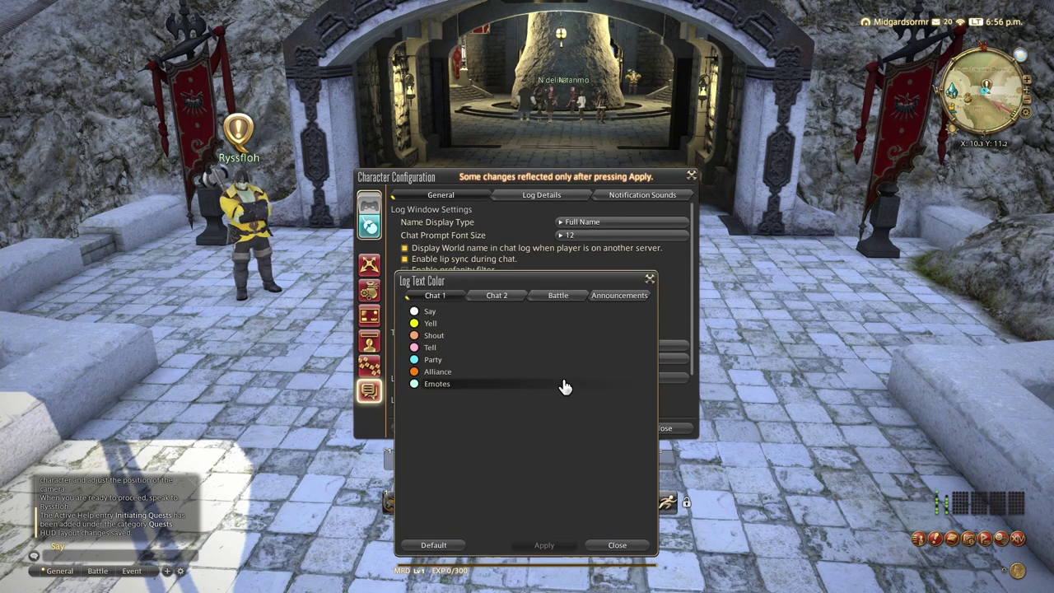
left_click(650, 278)
left_click_drag(695, 291, 685, 418)
left_click(558, 363)
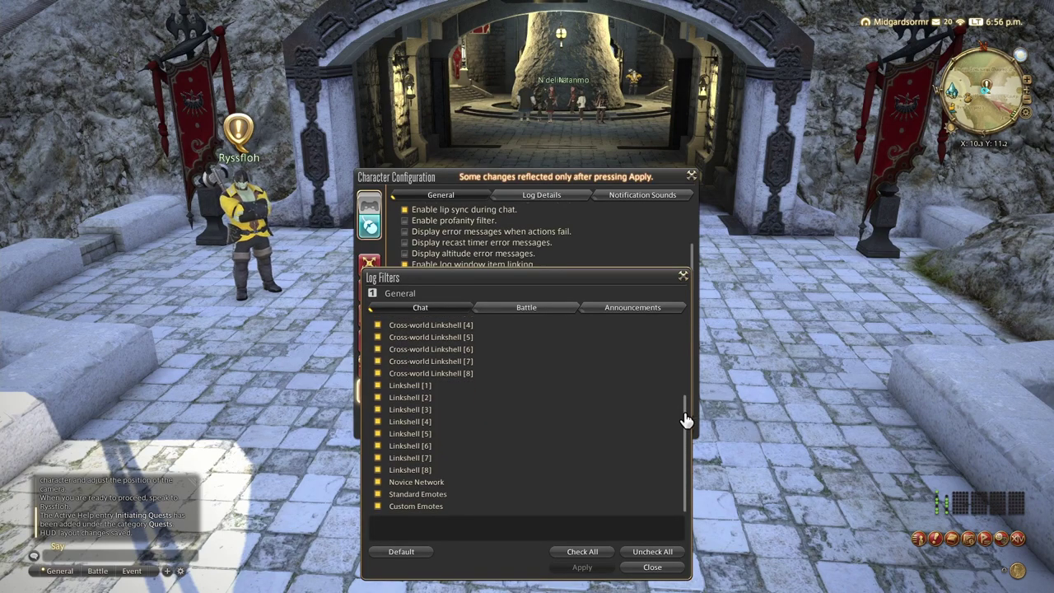
left_click(570, 313)
left_click(665, 315)
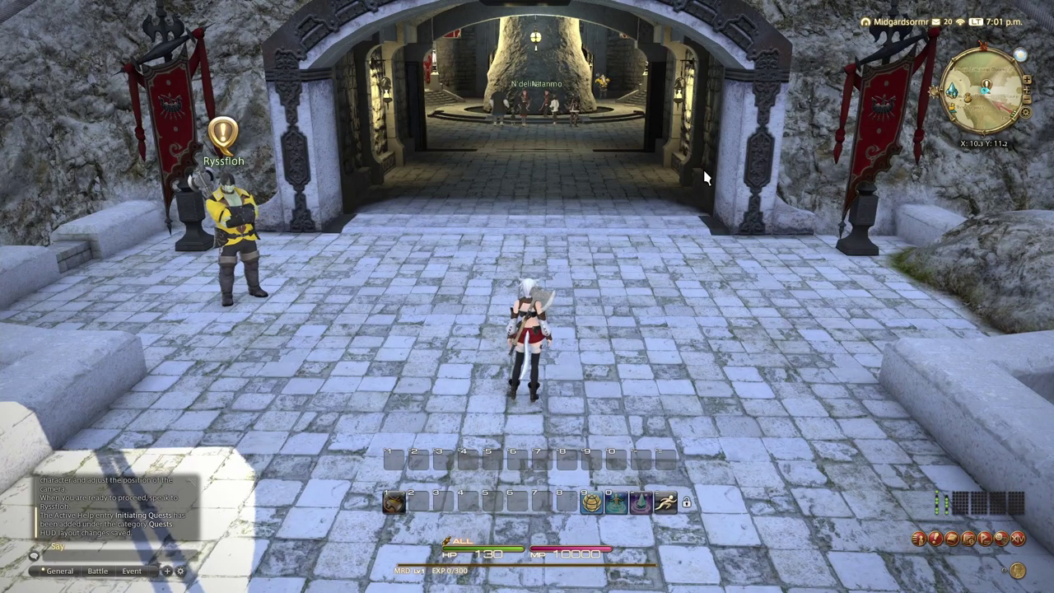
Open the HUD layout editor and move Hotbar 1 from the bottom center toward the left side of the screen.
left_click(1019, 539)
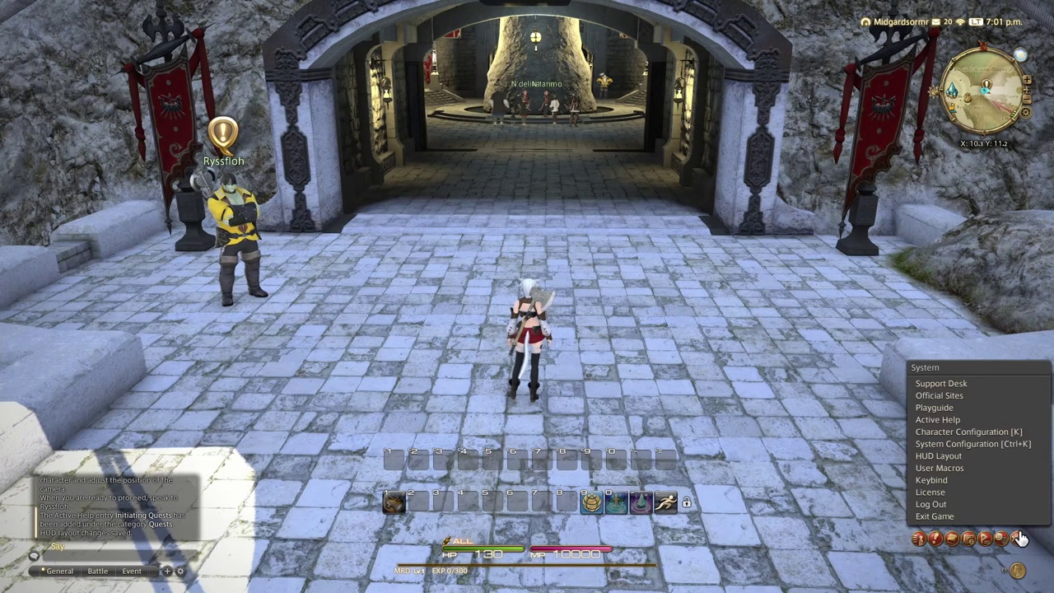
left_click(1005, 456)
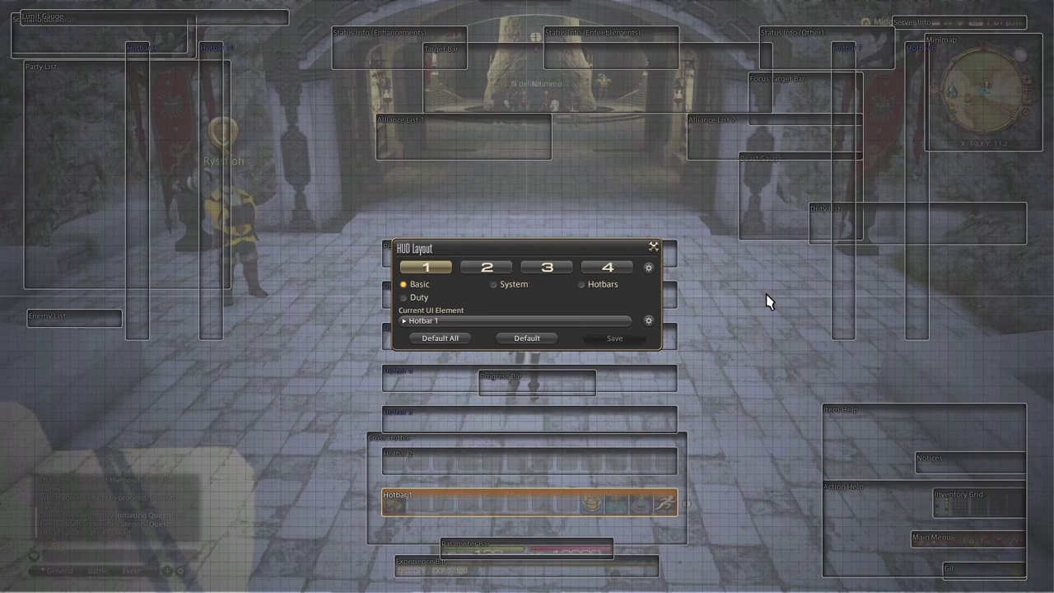
left_click_drag(617, 250, 647, 163)
left_click_drag(513, 513, 205, 419)
Set Hotbar 1 to 200% size with a 6x2 layout, save it, and move it back to the lower center.
left_click(679, 232)
left_click(647, 238)
left_click(631, 257)
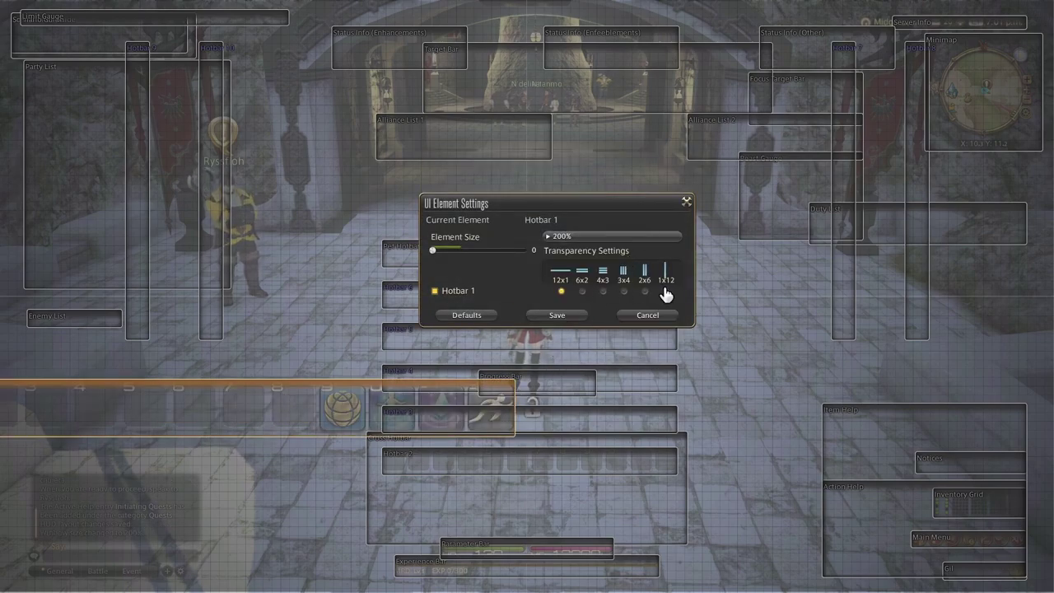
left_click(582, 294)
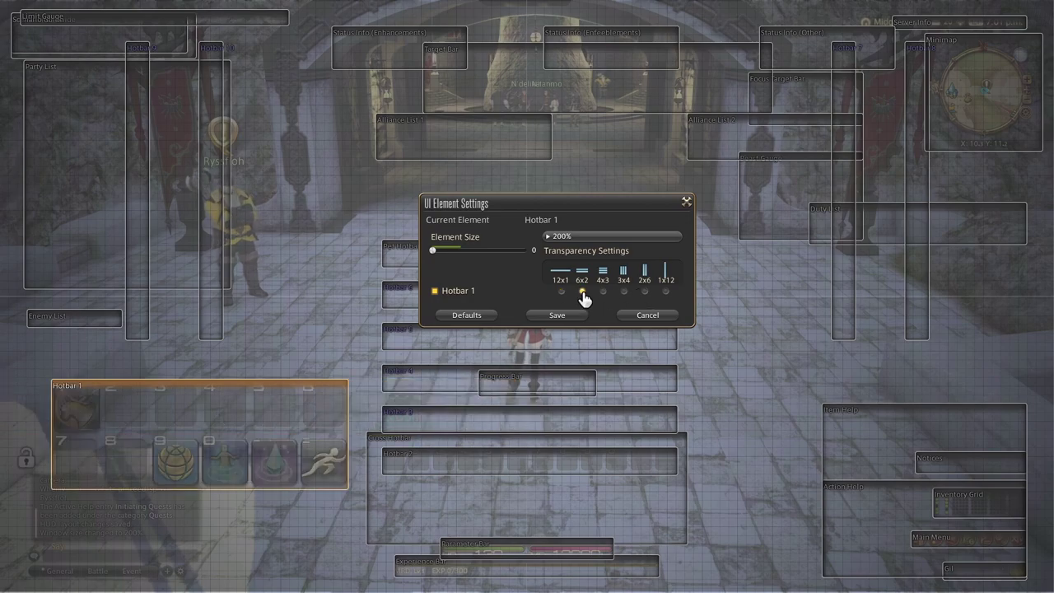
left_click(560, 316)
left_click_drag(195, 440, 522, 491)
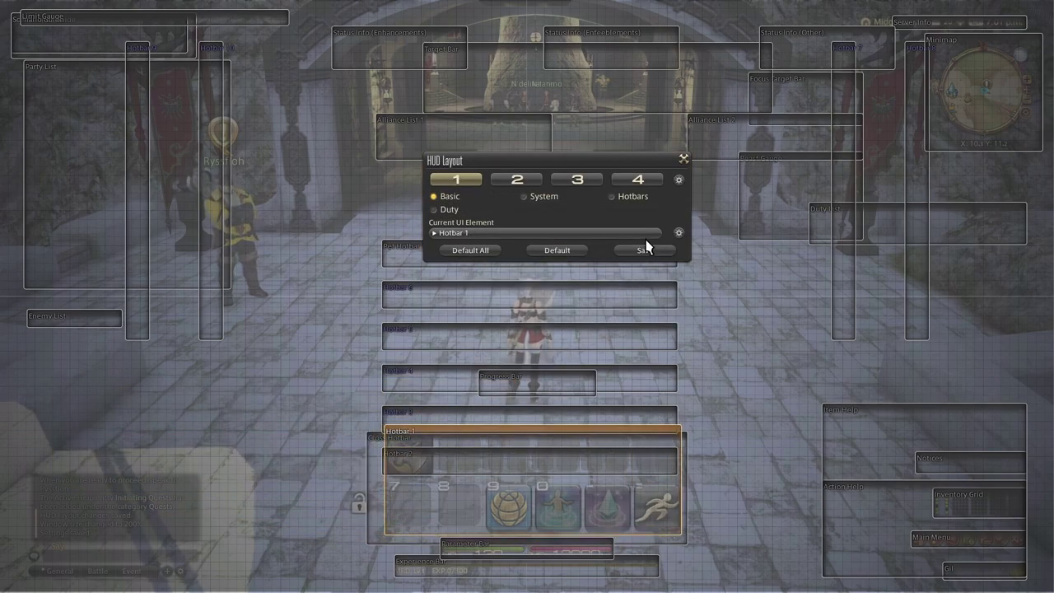
Move the minimap beside the hotbars, shift Item Help and Action Help up and inward, and lower the Party List.
left_click_drag(943, 134, 743, 564)
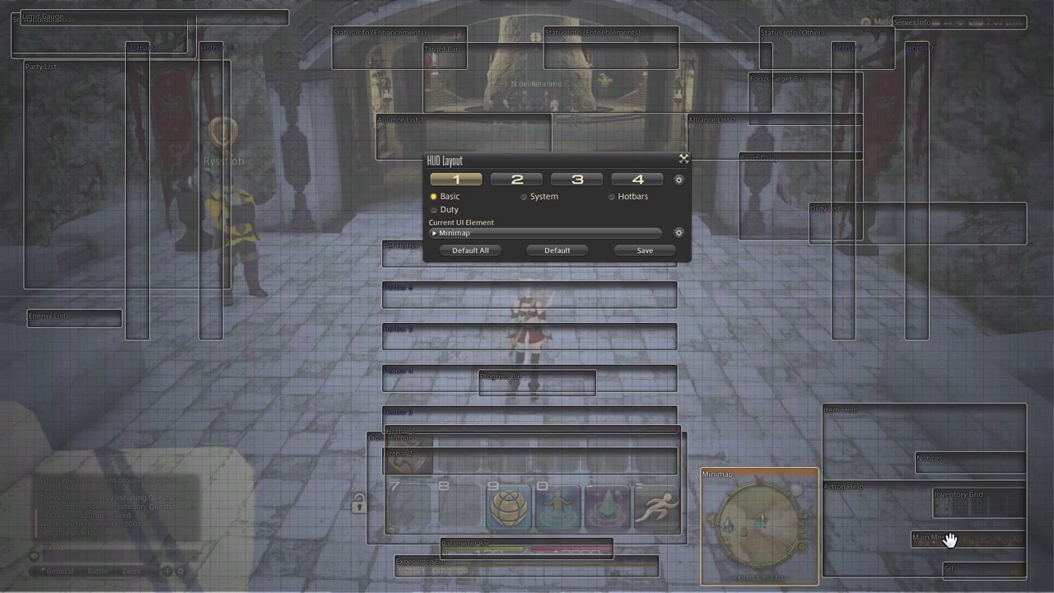
left_click_drag(938, 434, 887, 390)
left_click_drag(859, 555, 829, 489)
left_click_drag(67, 183, 80, 341)
Set the target bar to display target info independently and save the element settings.
left_click_drag(524, 173, 150, 222)
left_click_drag(496, 106, 442, 229)
left_click(306, 281)
left_click(116, 317)
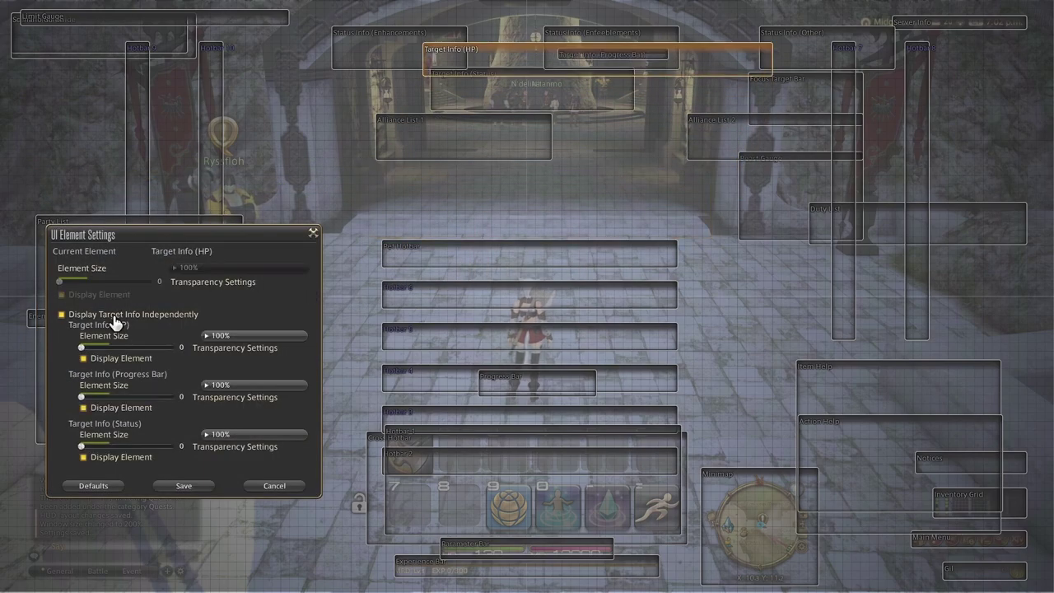
left_click(183, 485)
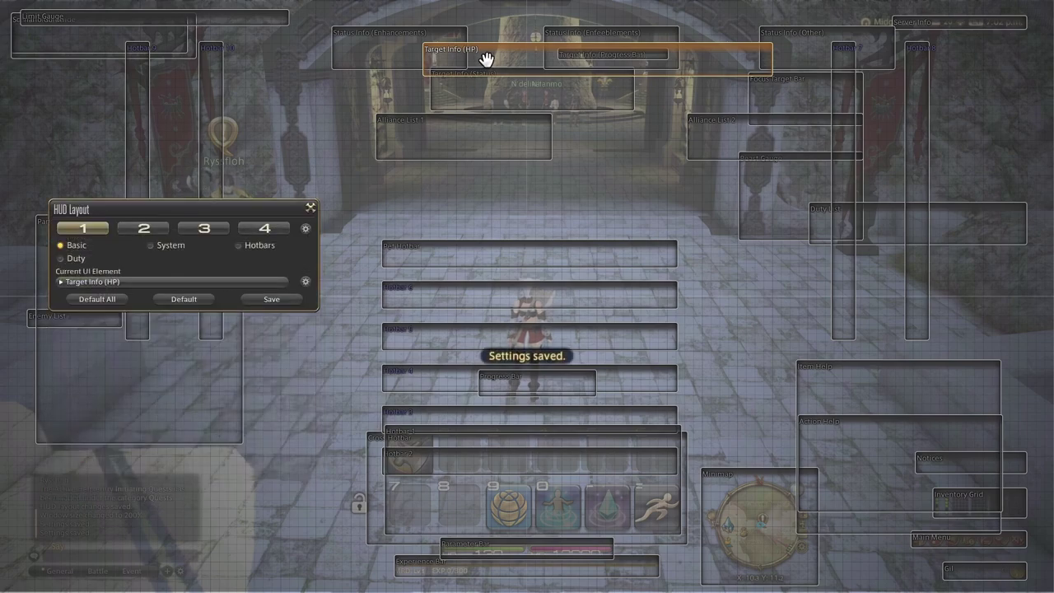
Move the target HP, status and progress bar elements and the enfeeblements status info down toward the screen's center.
left_click_drag(483, 51, 412, 215)
left_click_drag(492, 84, 425, 171)
left_click_drag(555, 40, 579, 176)
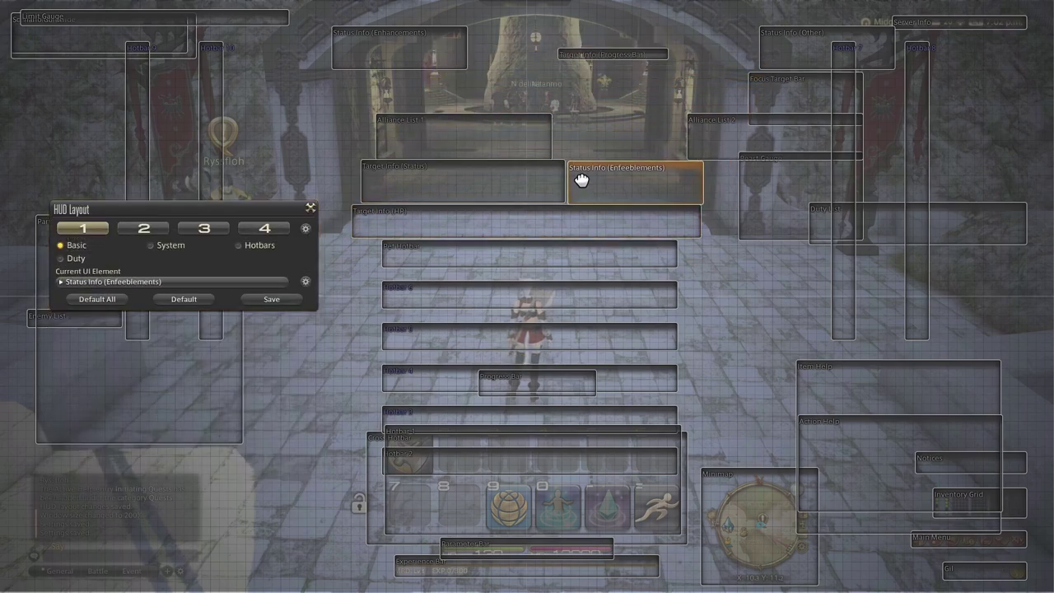
left_click_drag(613, 58, 619, 146)
Move both alliance lists to the lower-left area, then save the HUD layout and close the editor.
left_click_drag(506, 141, 170, 487)
left_click_drag(743, 141, 85, 544)
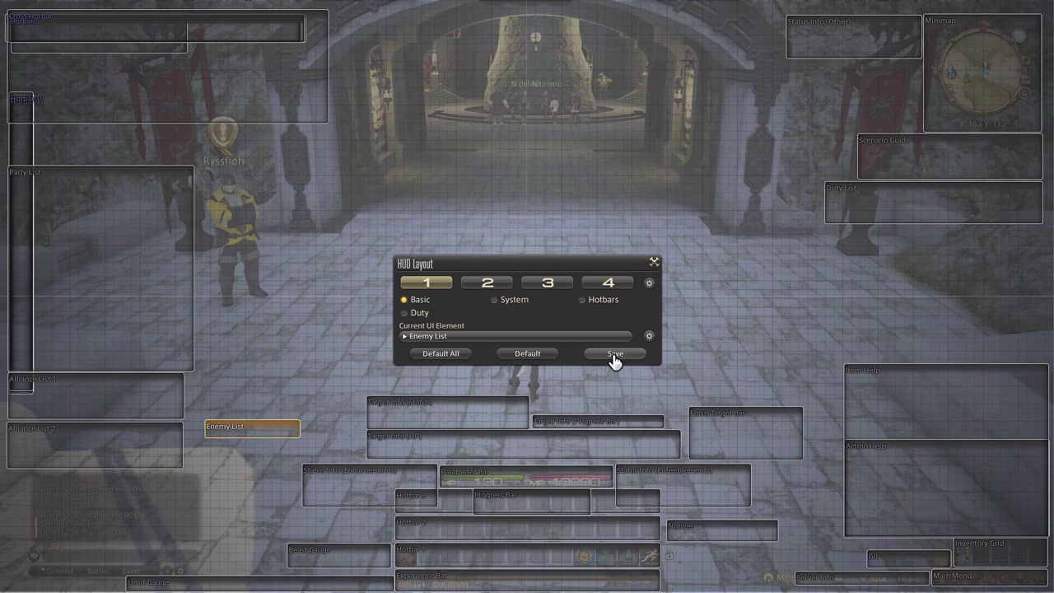
left_click(613, 356)
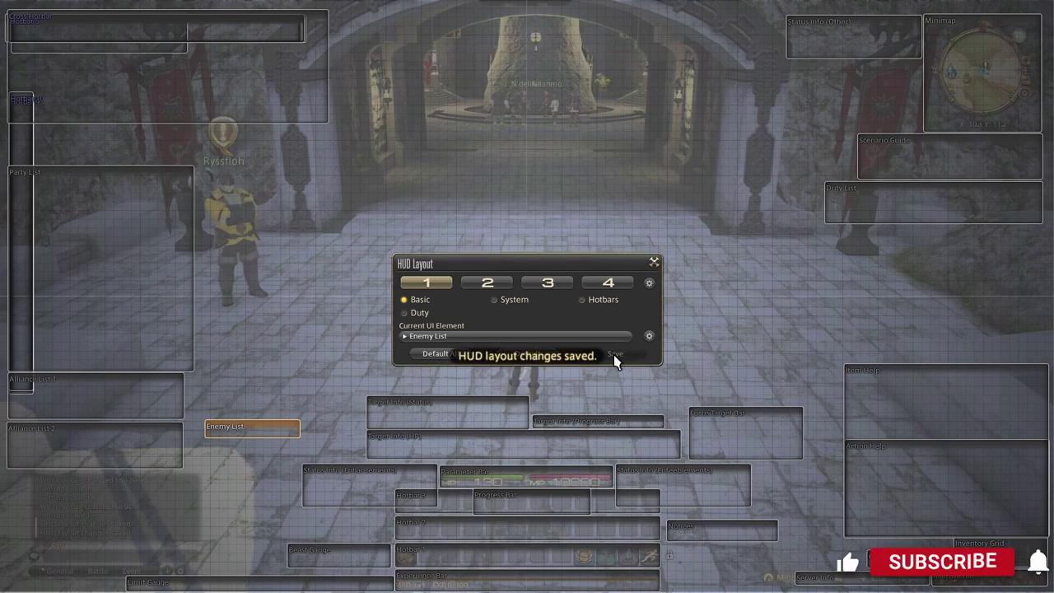
left_click(654, 263)
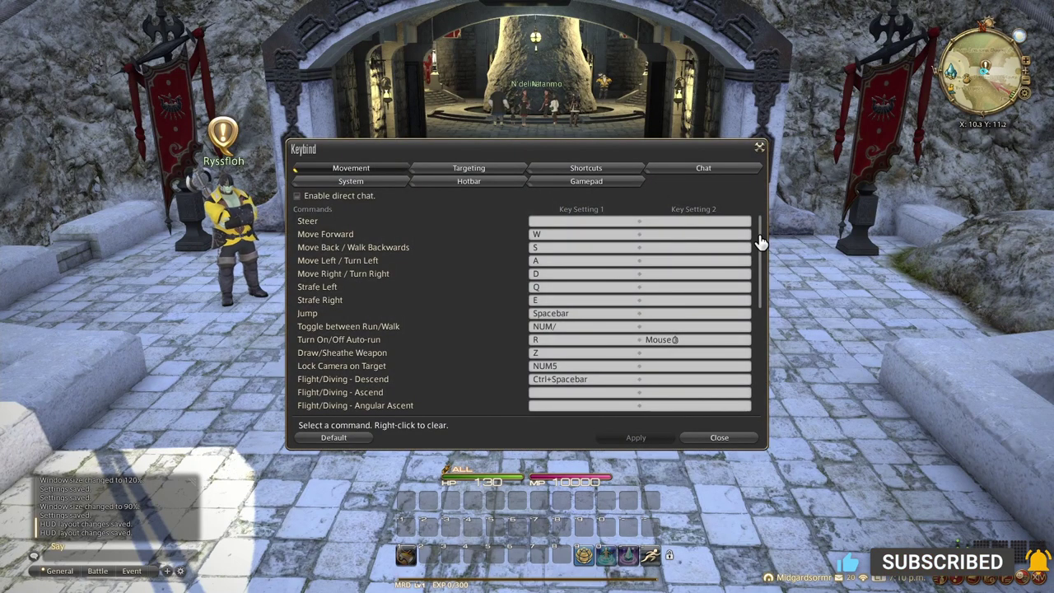
Browse the Movement and Shortcuts keybinds and try to bind Return to Home, overwriting the key's existing assignment.
left_click_drag(761, 241, 760, 359)
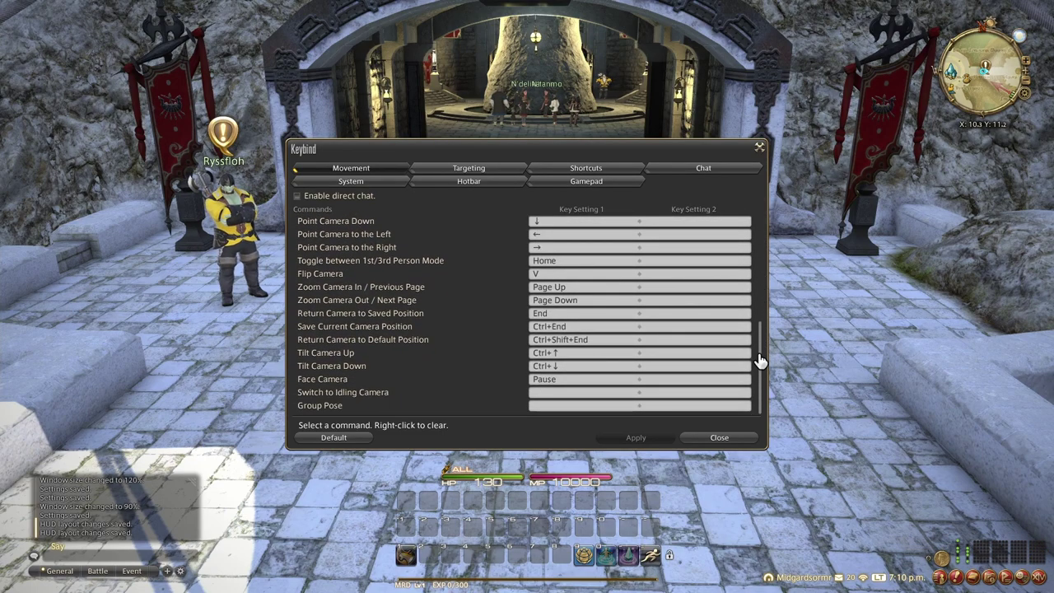
left_click(360, 182)
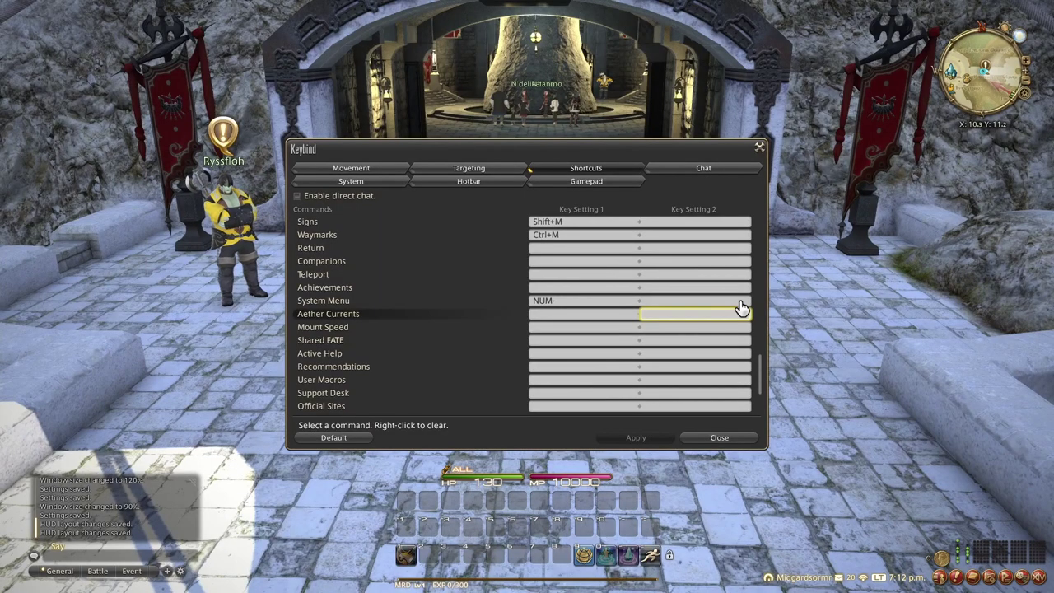
left_click(601, 252)
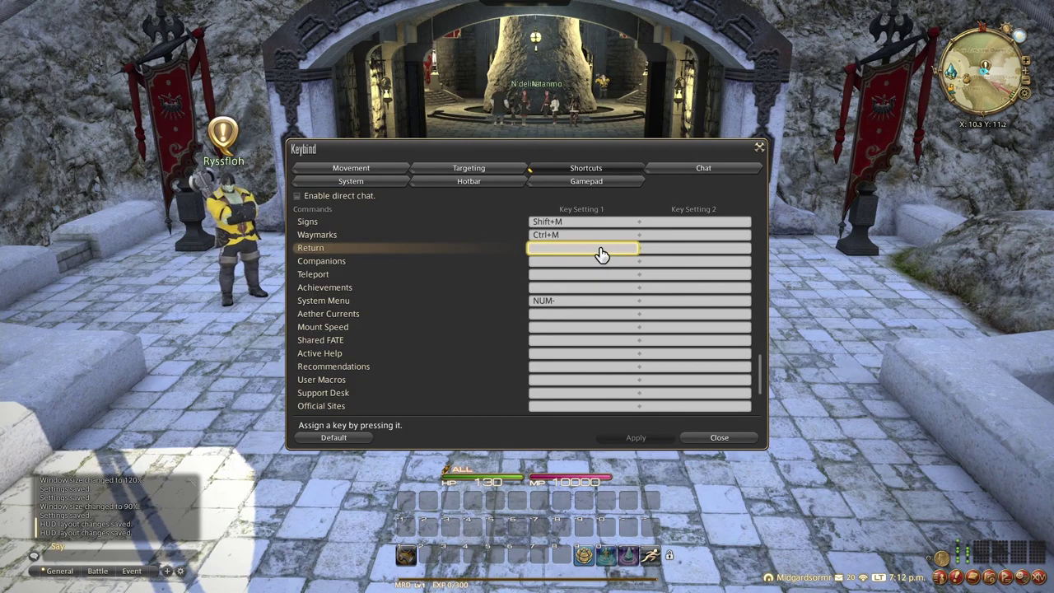
key("Home")
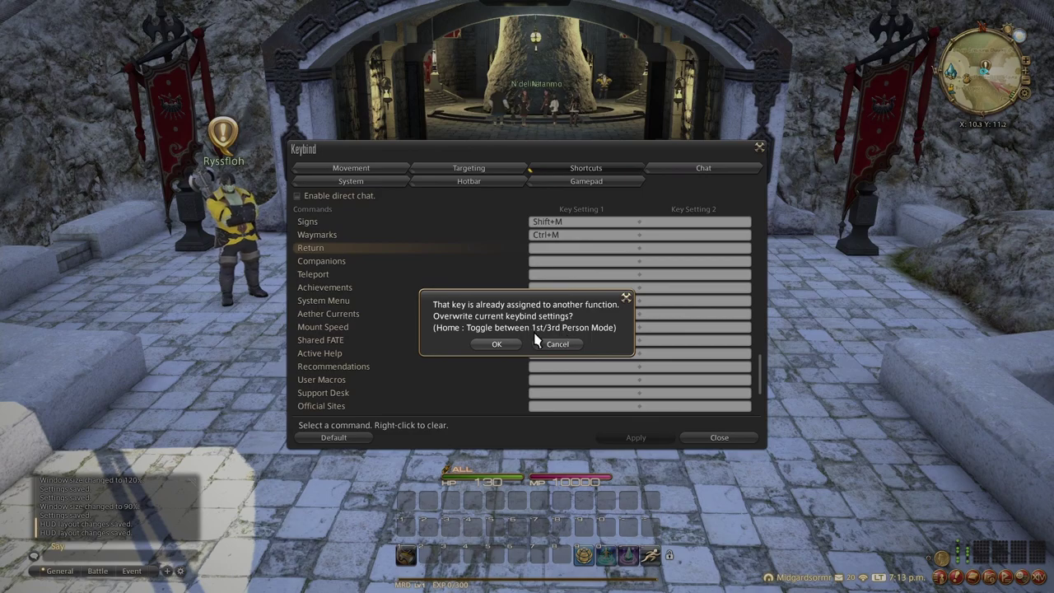
left_click(508, 347)
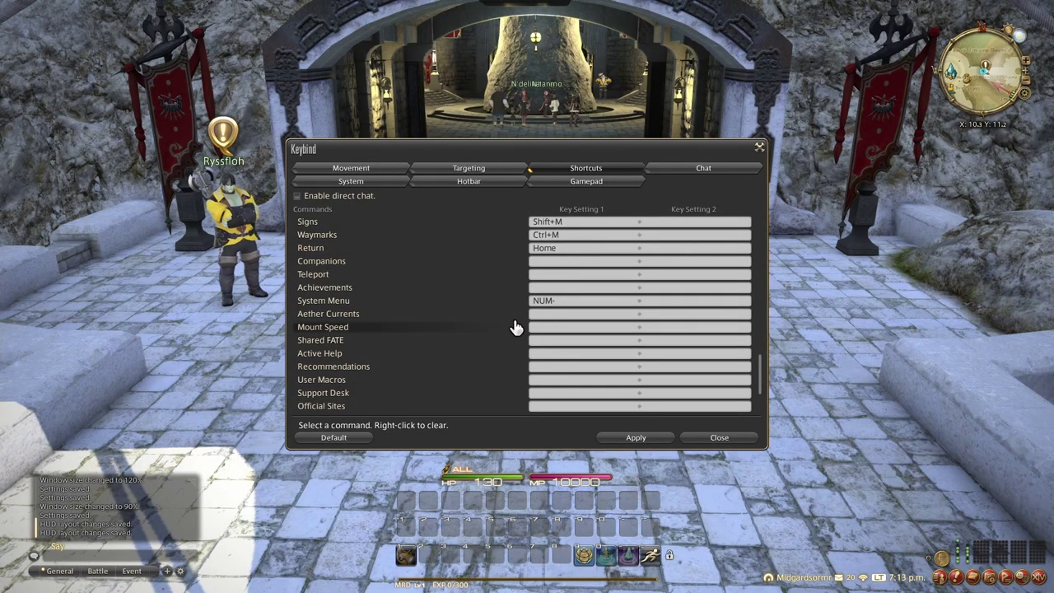
Try to bind Teleport to End, overwriting the key's existing assignment, and close the keybind settings.
left_click(534, 278)
key("End")
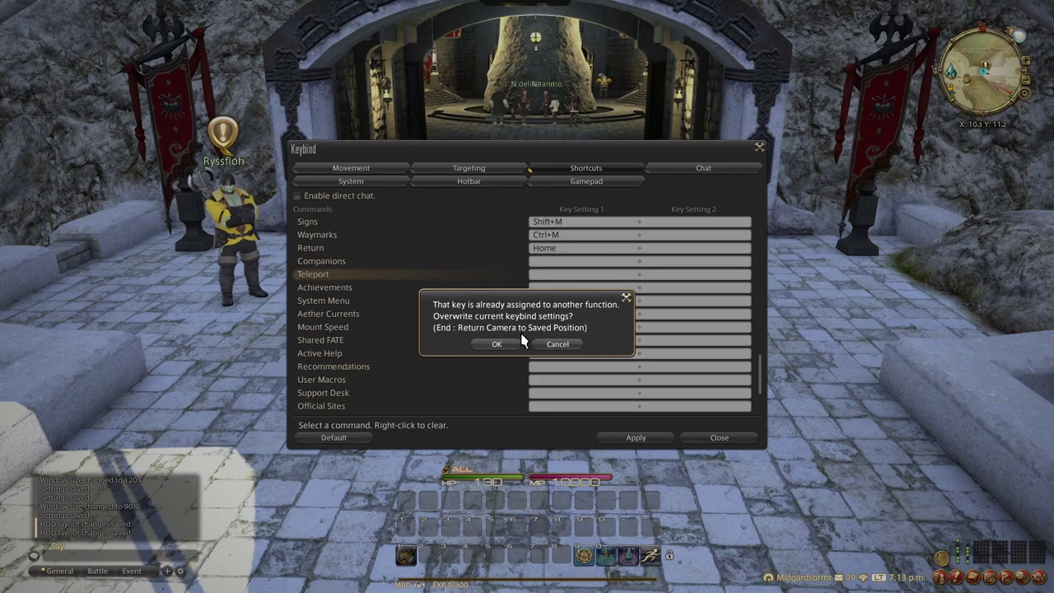
left_click(496, 344)
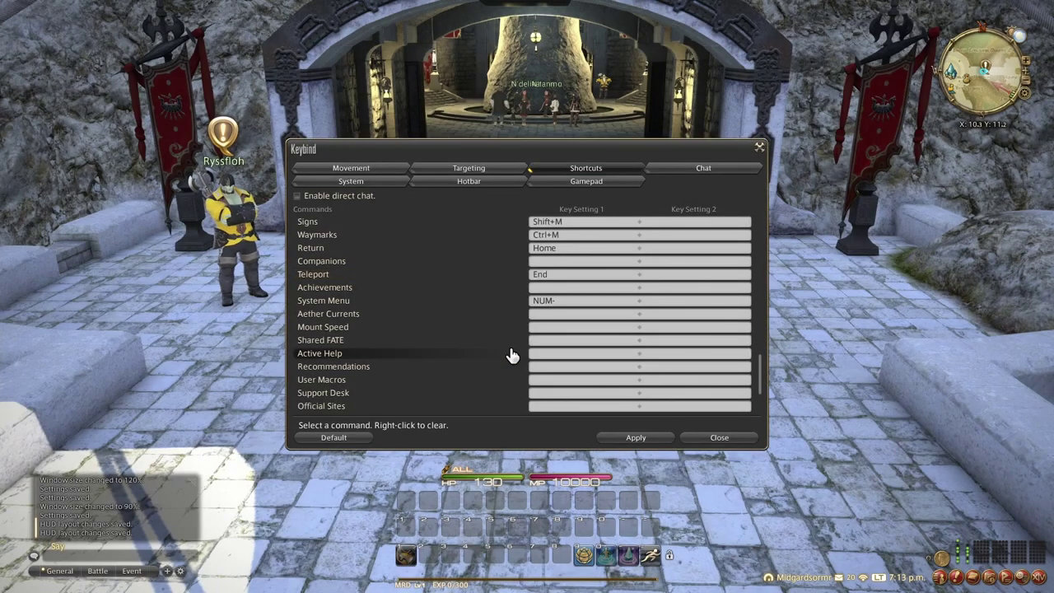
left_click(634, 438)
left_click(697, 440)
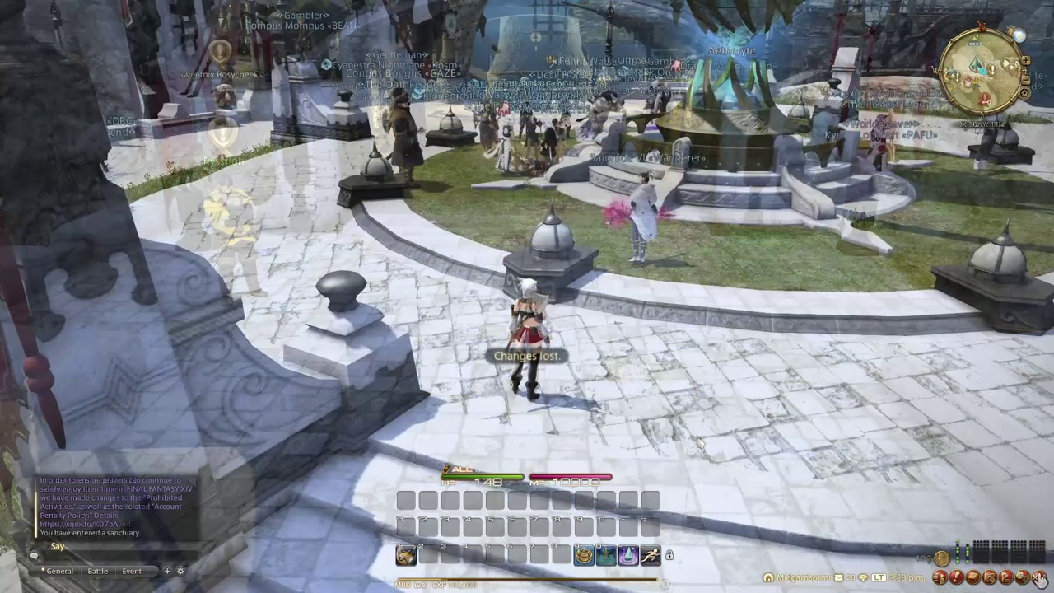
Open the system configuration and set the Character and Object Quantity display limit to Maximum, applying the change.
left_click(1039, 576)
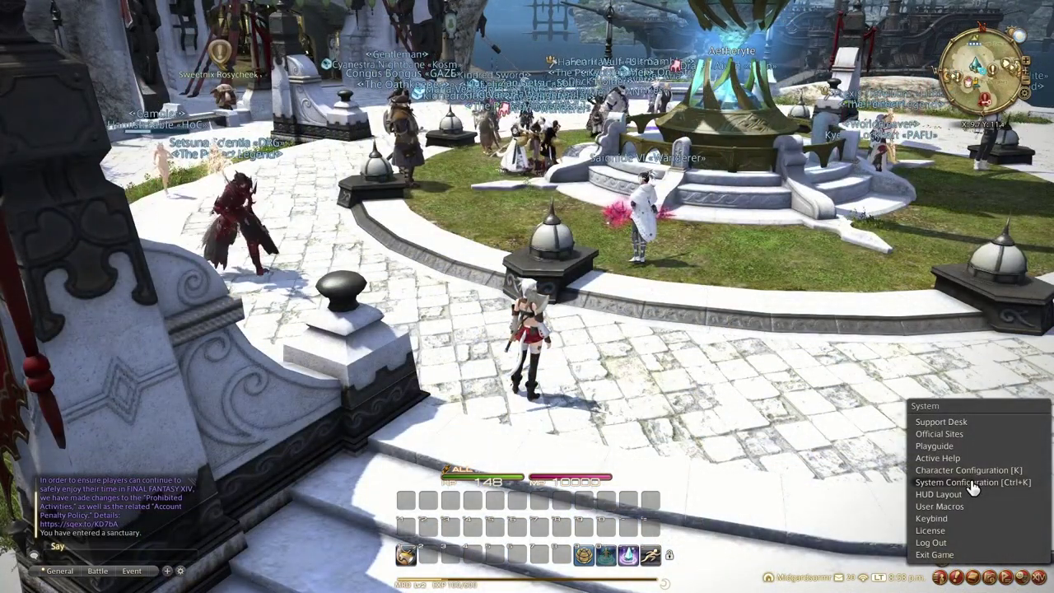
left_click(973, 484)
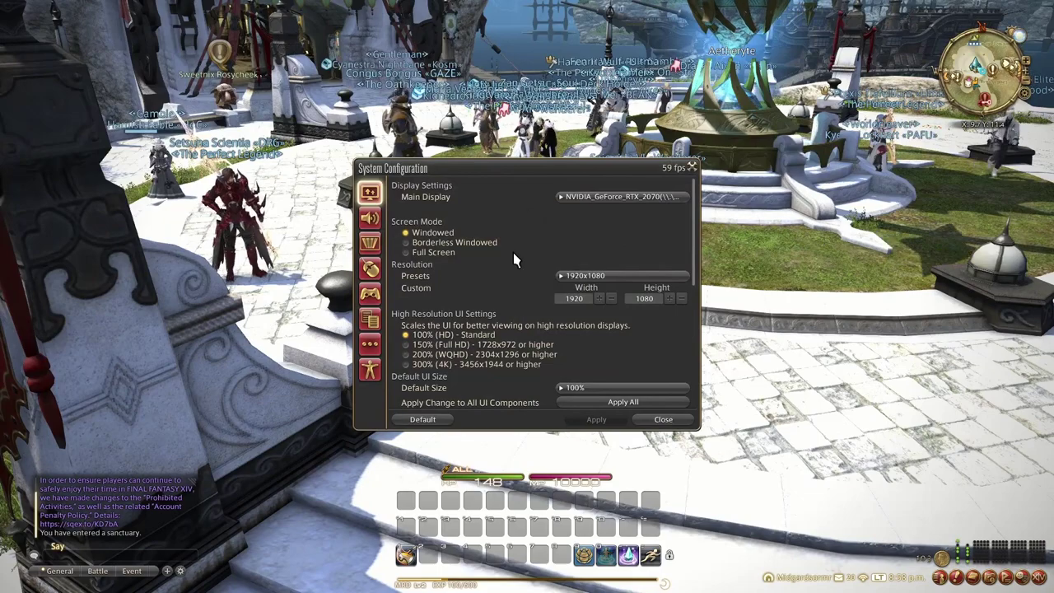
left_click(370, 347)
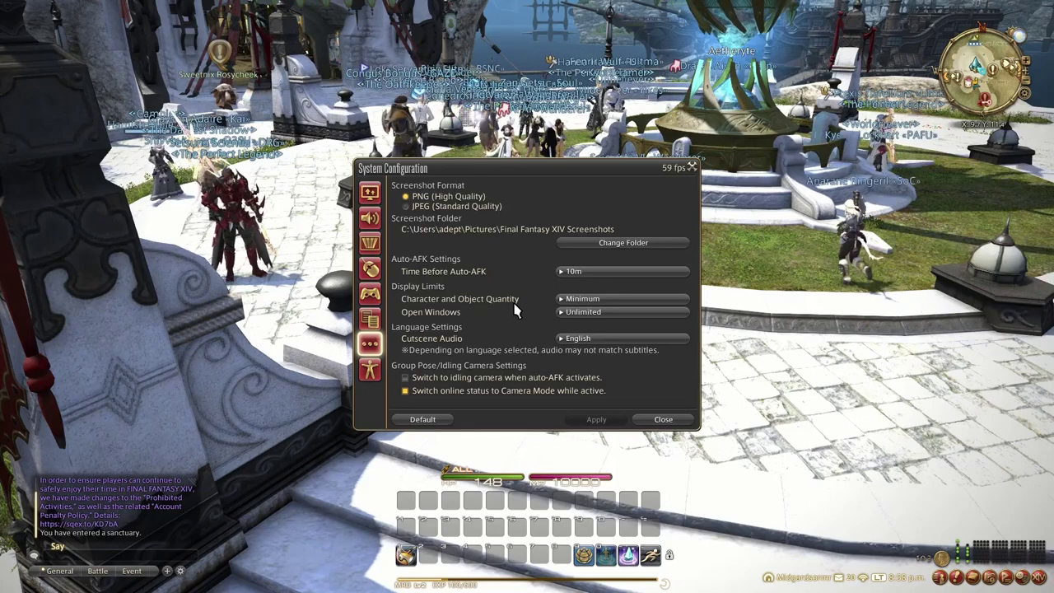
left_click(568, 300)
left_click(578, 316)
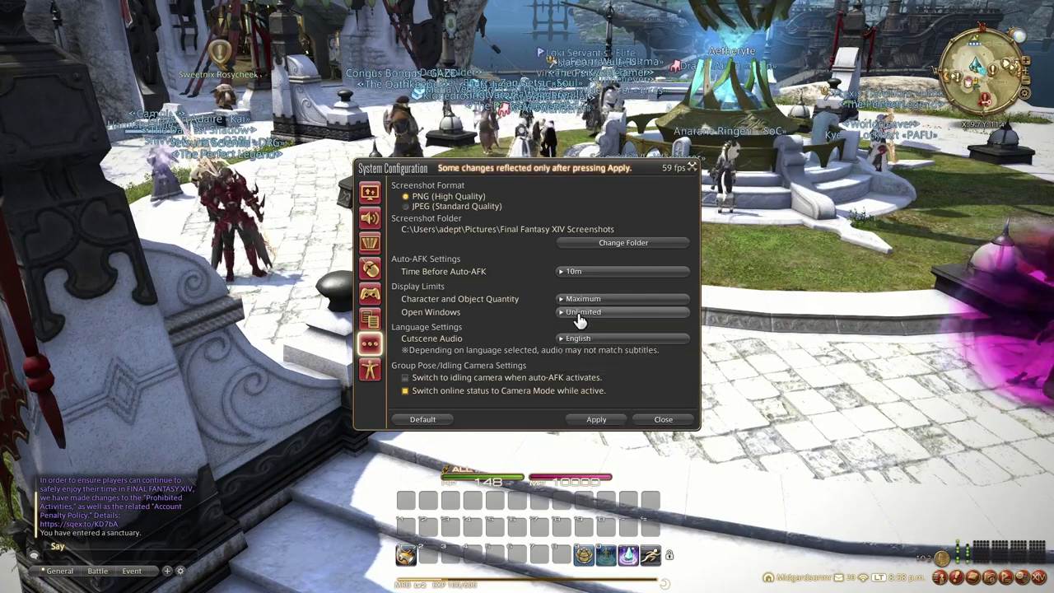
left_click(598, 419)
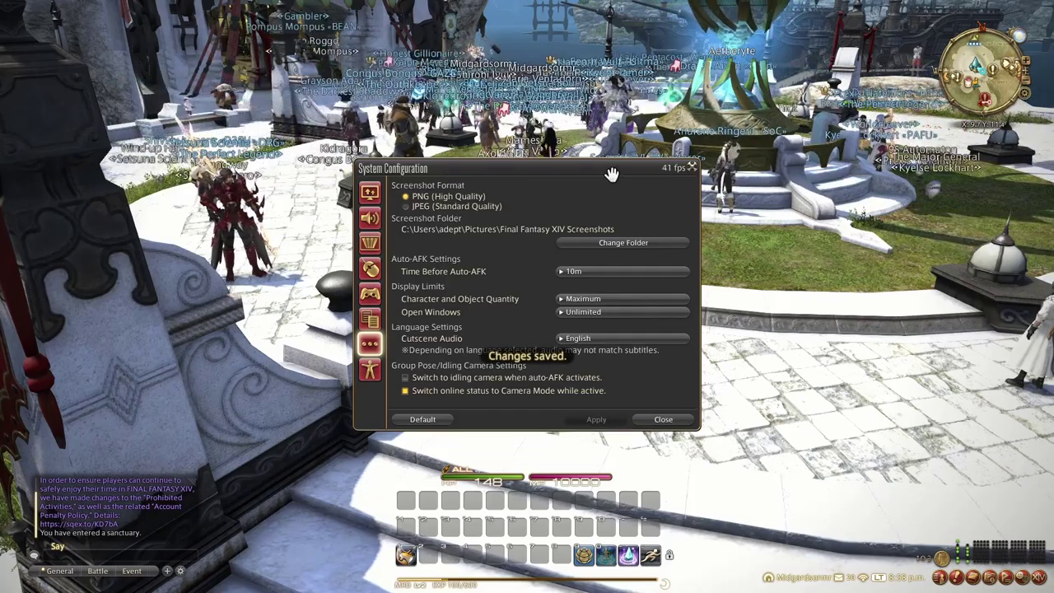
Move the System Configuration window away from the character and look around the plaza to examine how crowded it appears.
left_click_drag(611, 173, 815, 221)
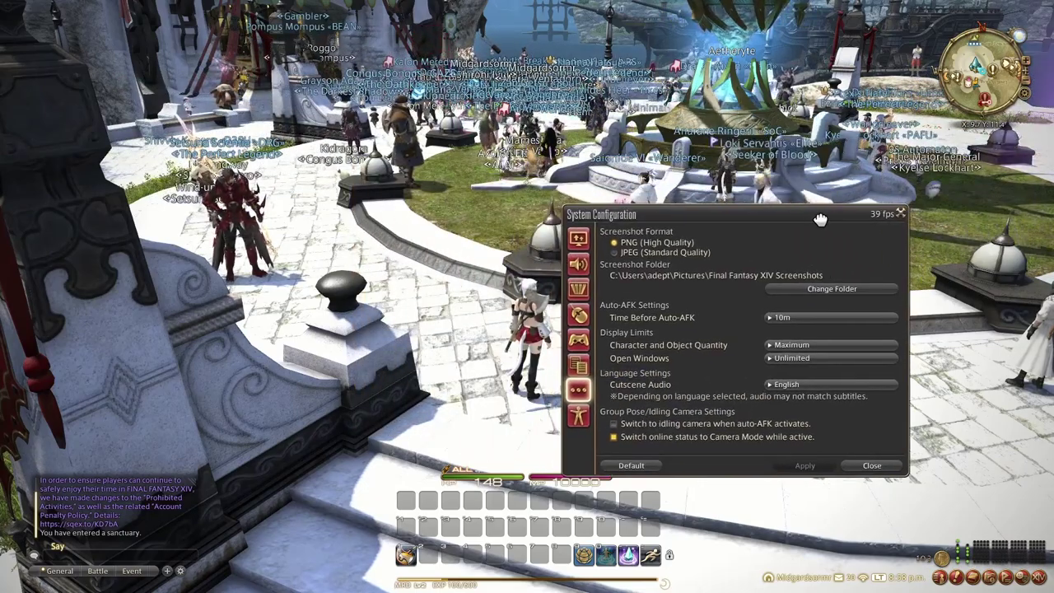
key("a")
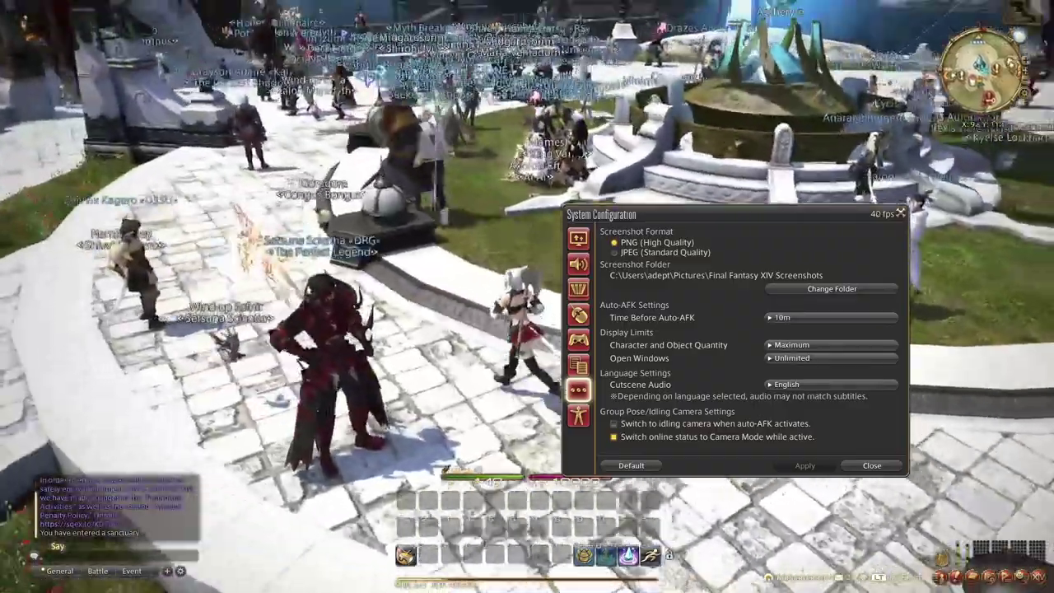
key("a")
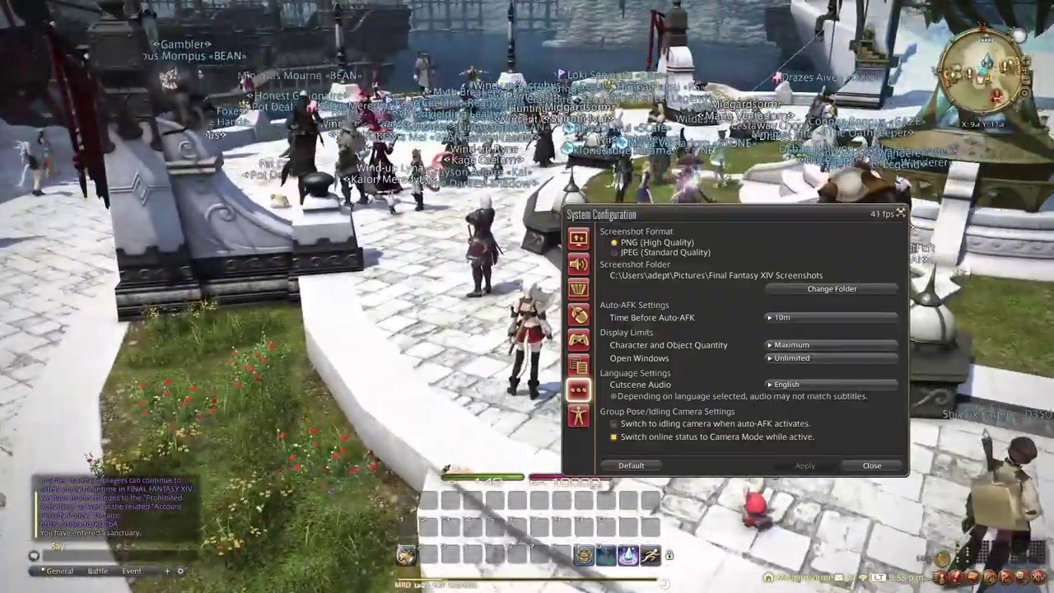
left_click_drag(414, 276, 414, 276)
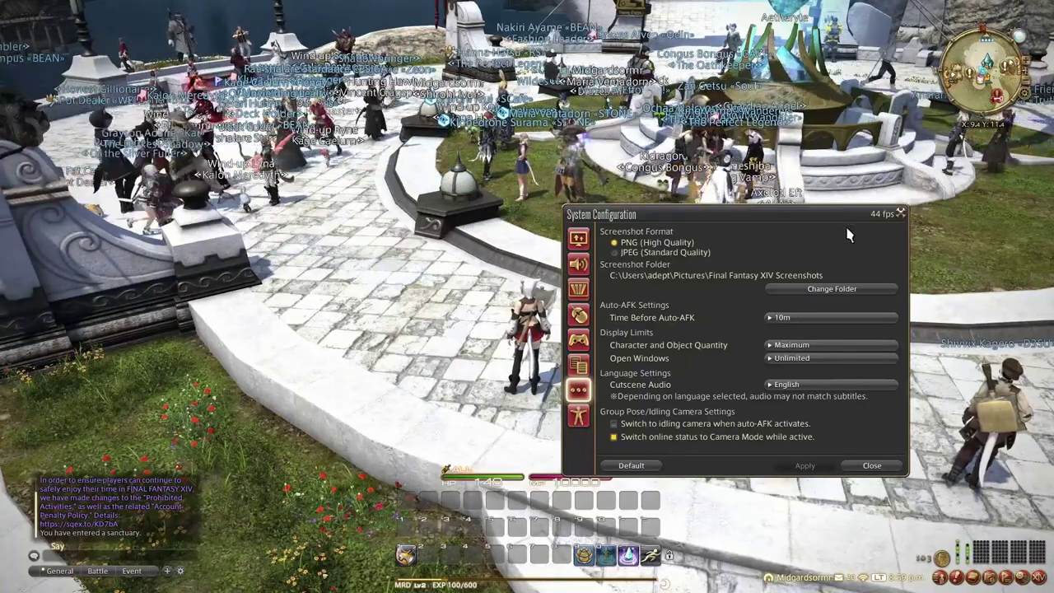
Set the Character and Object Quantity display limit to Minimum and apply the change.
left_click(831, 346)
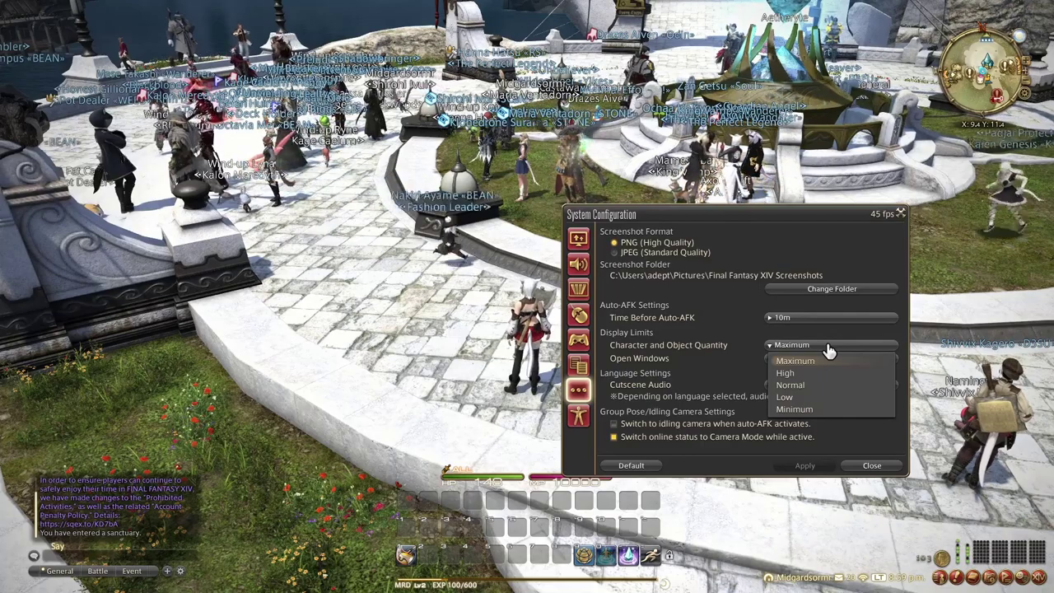
left_click(821, 409)
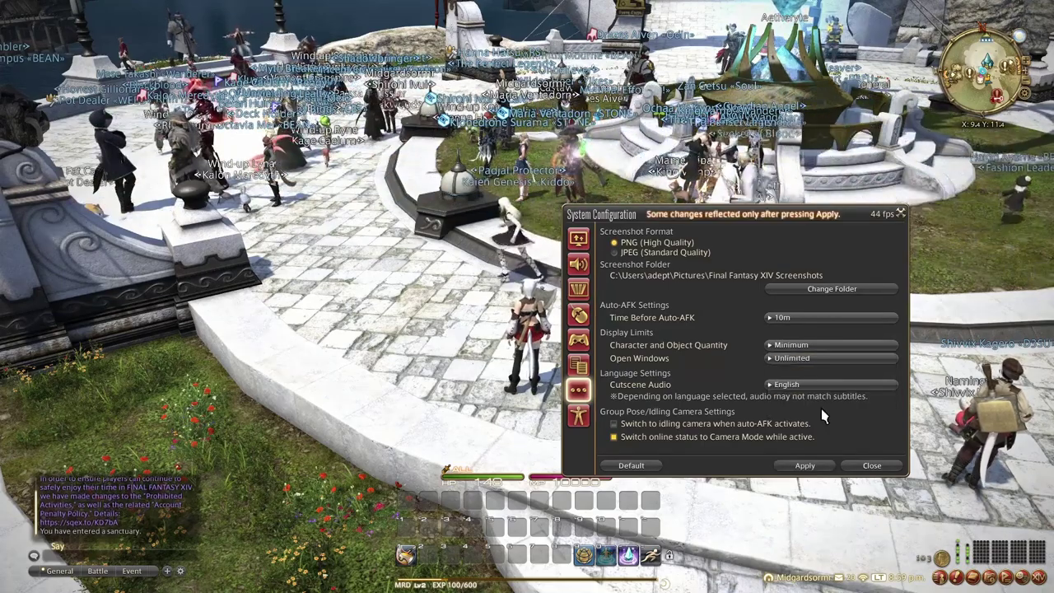
left_click(807, 465)
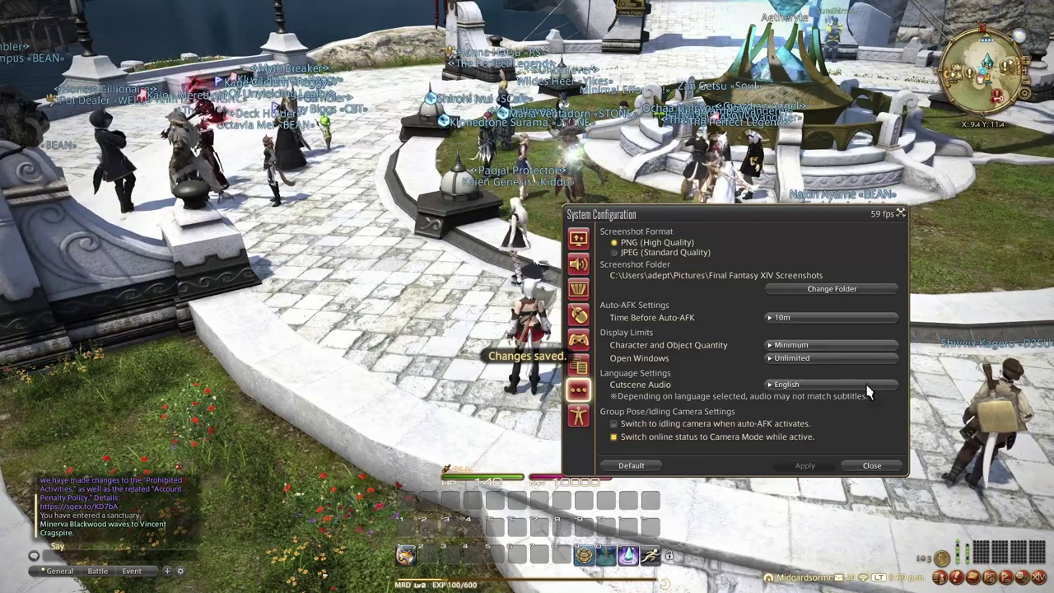
Set Display Name Settings for Other PCs to Never in the character configuration, apply it, and close both configuration windows.
left_click(1039, 576)
left_click(1021, 476)
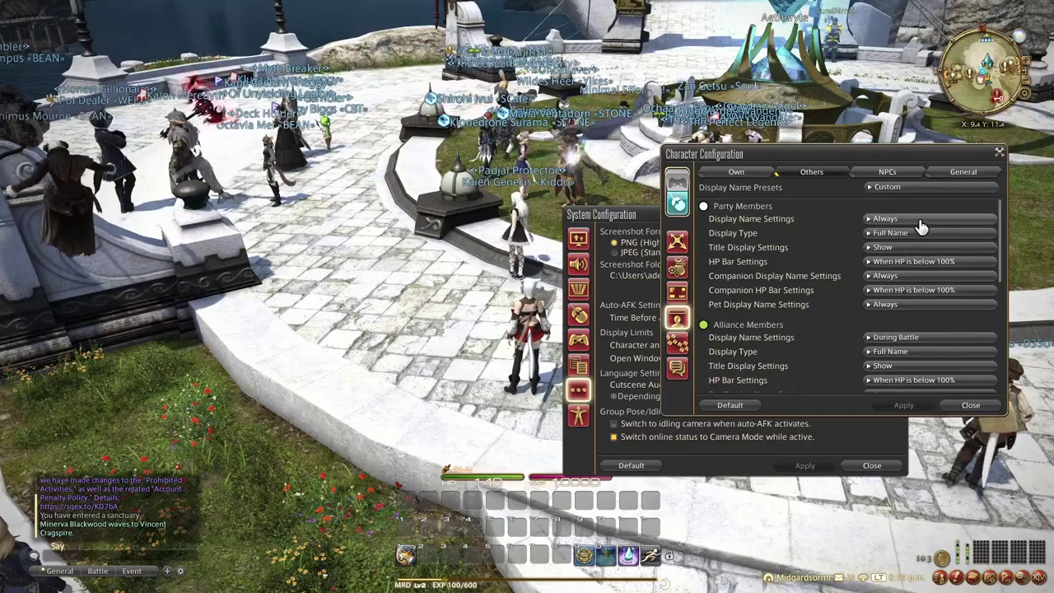
scroll(839, 219, "down", 4)
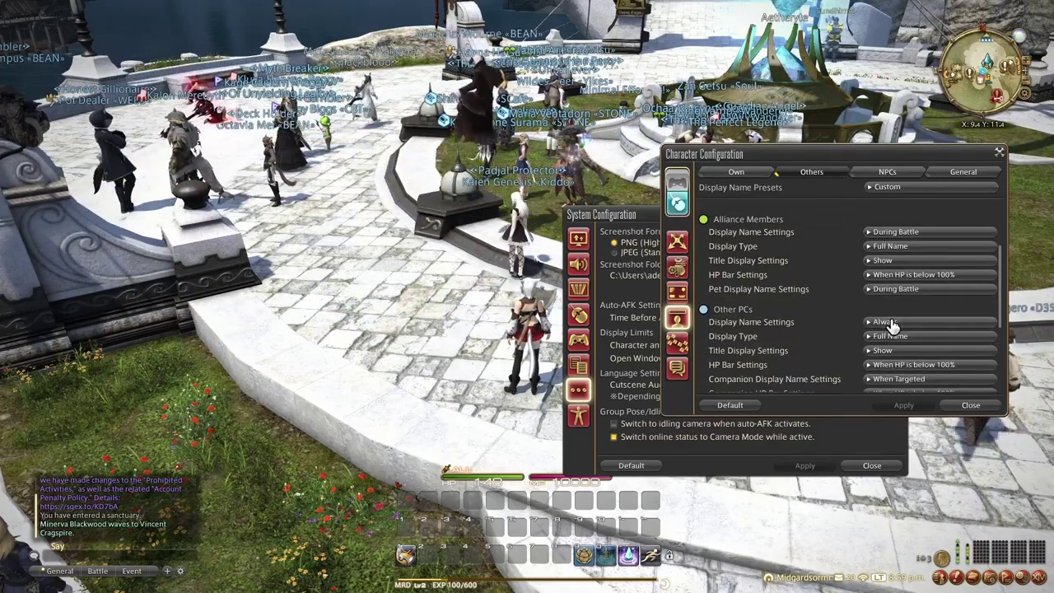
left_click(892, 323)
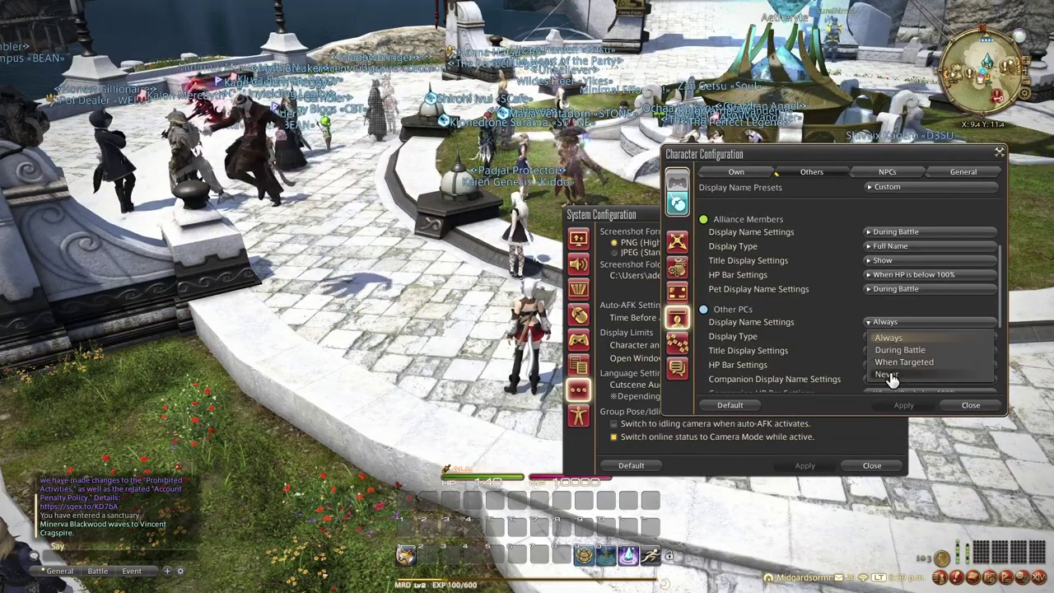
left_click(892, 380)
left_click(901, 403)
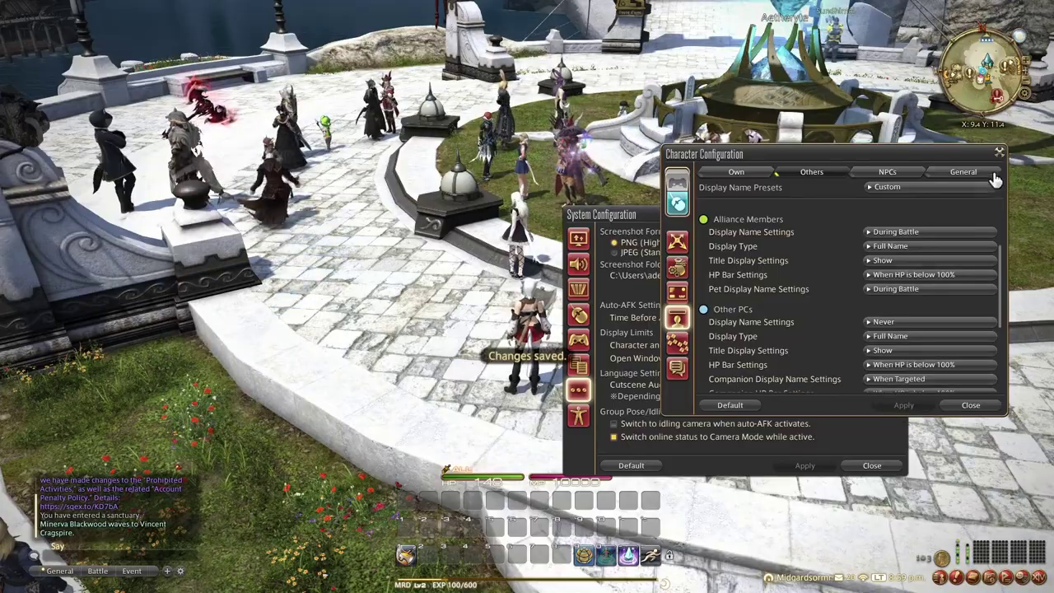
left_click(998, 152)
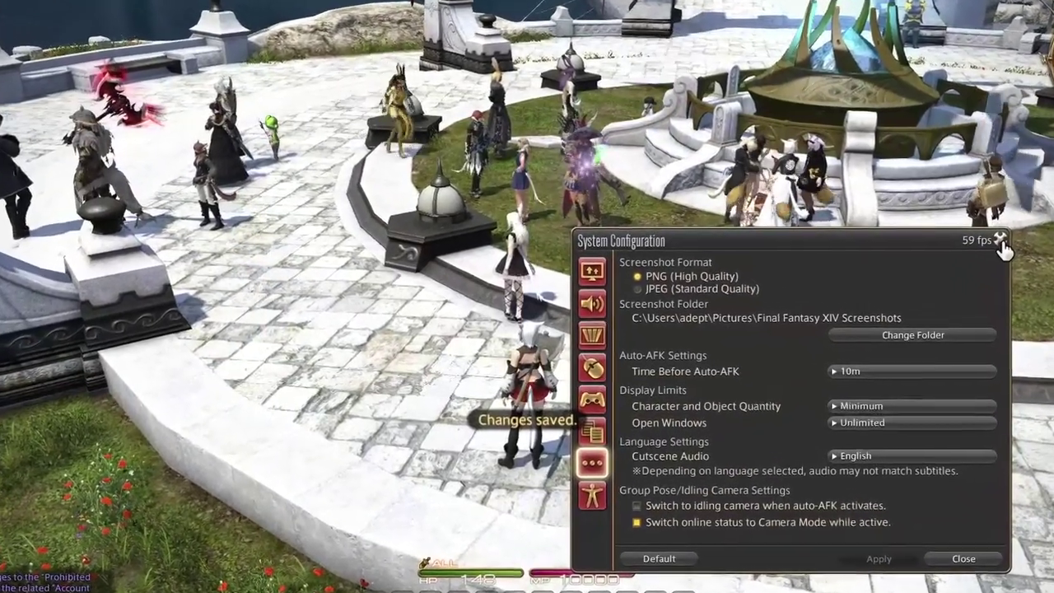
left_click(911, 215)
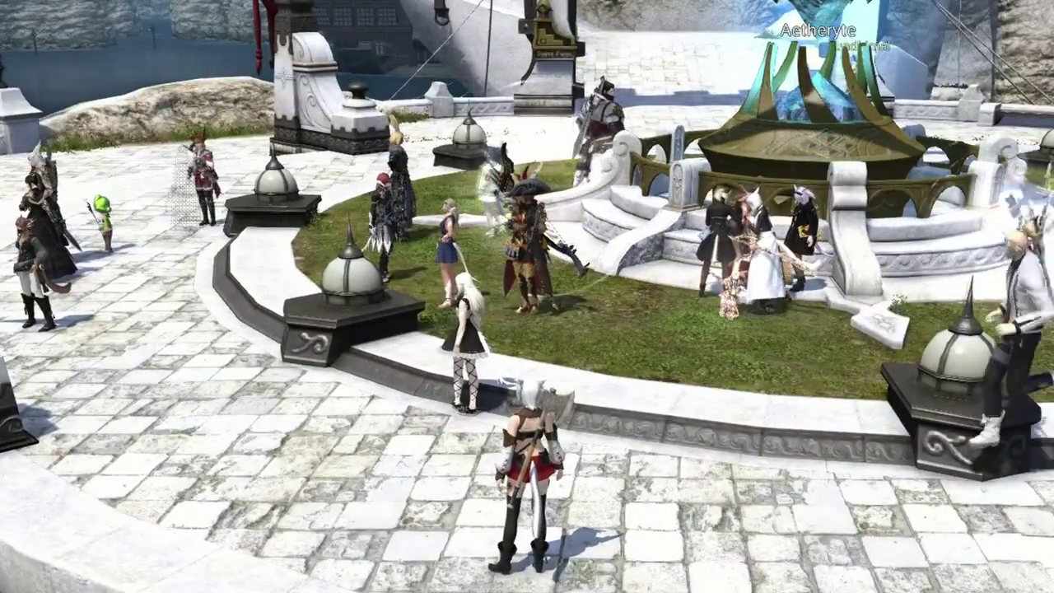
key("Left")
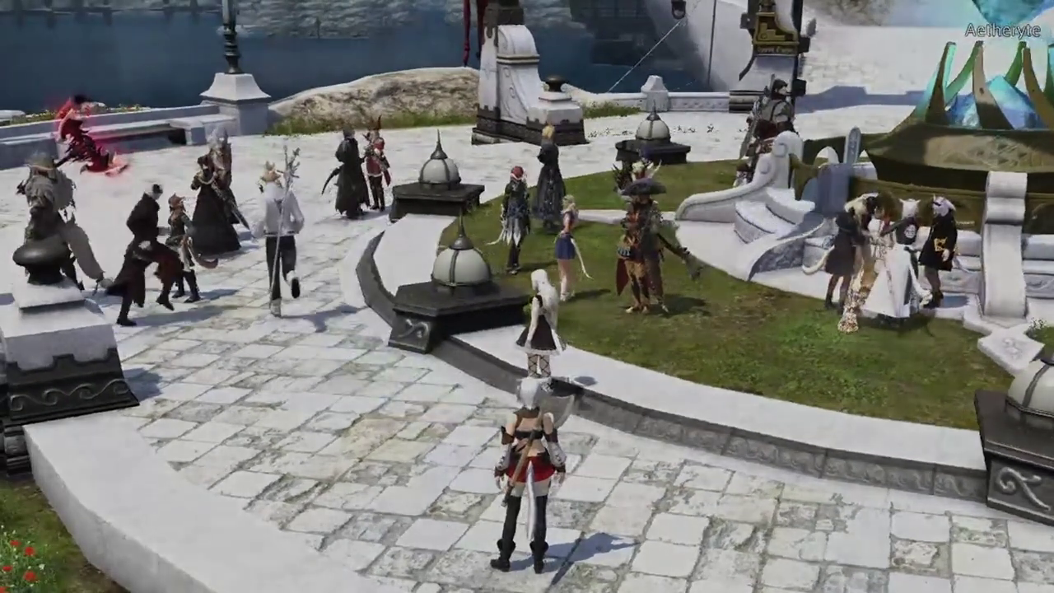